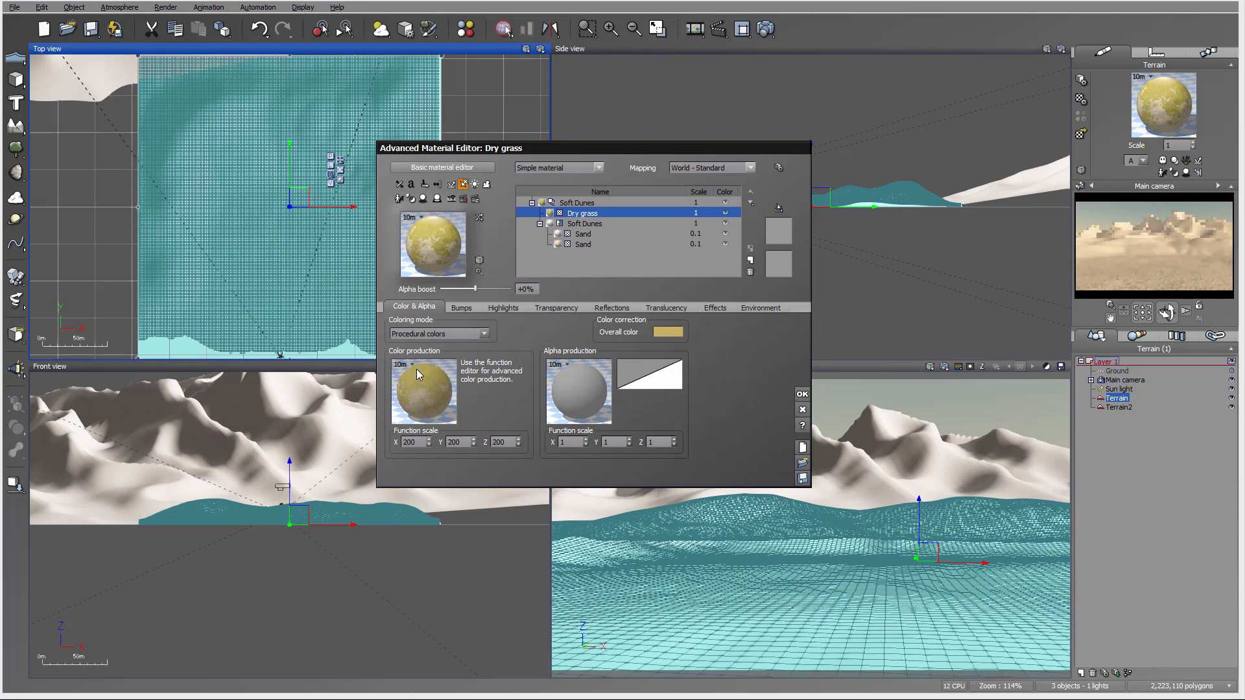
Set the Dry grass color production function scale to 1 in X, Y and Z.
{"action": "left_click", "coordinate": [696, 212]}
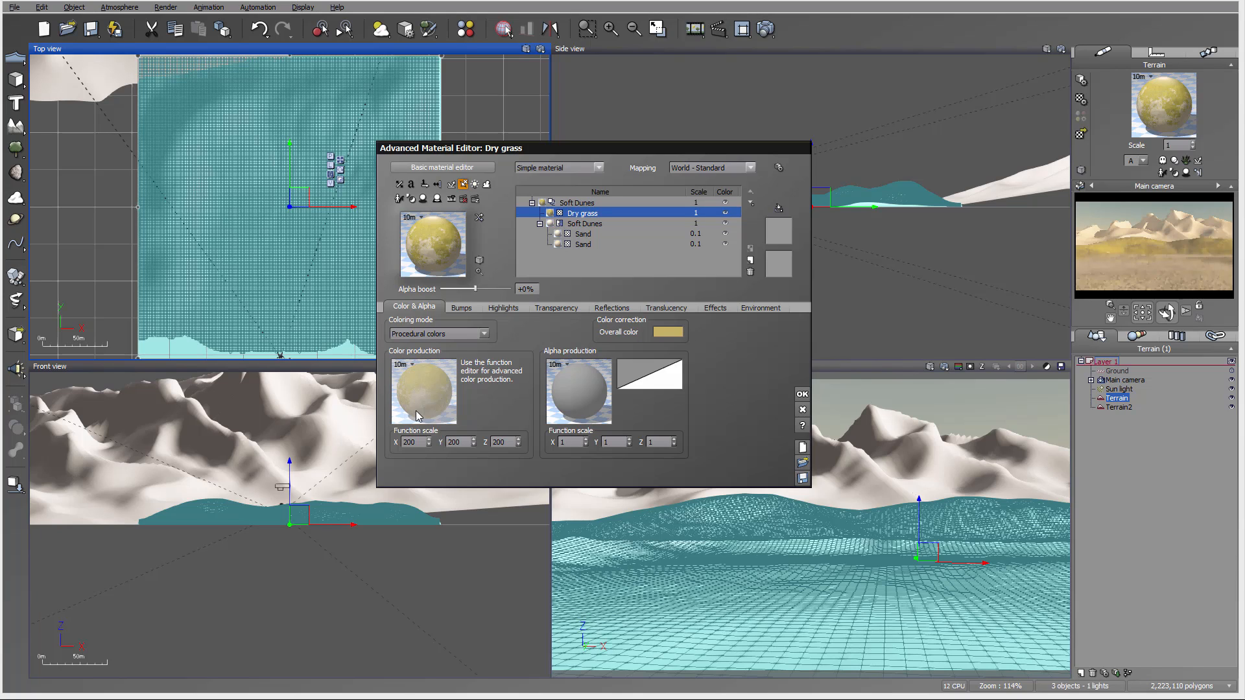
{"action": "double_click", "coordinate": [415, 441]}
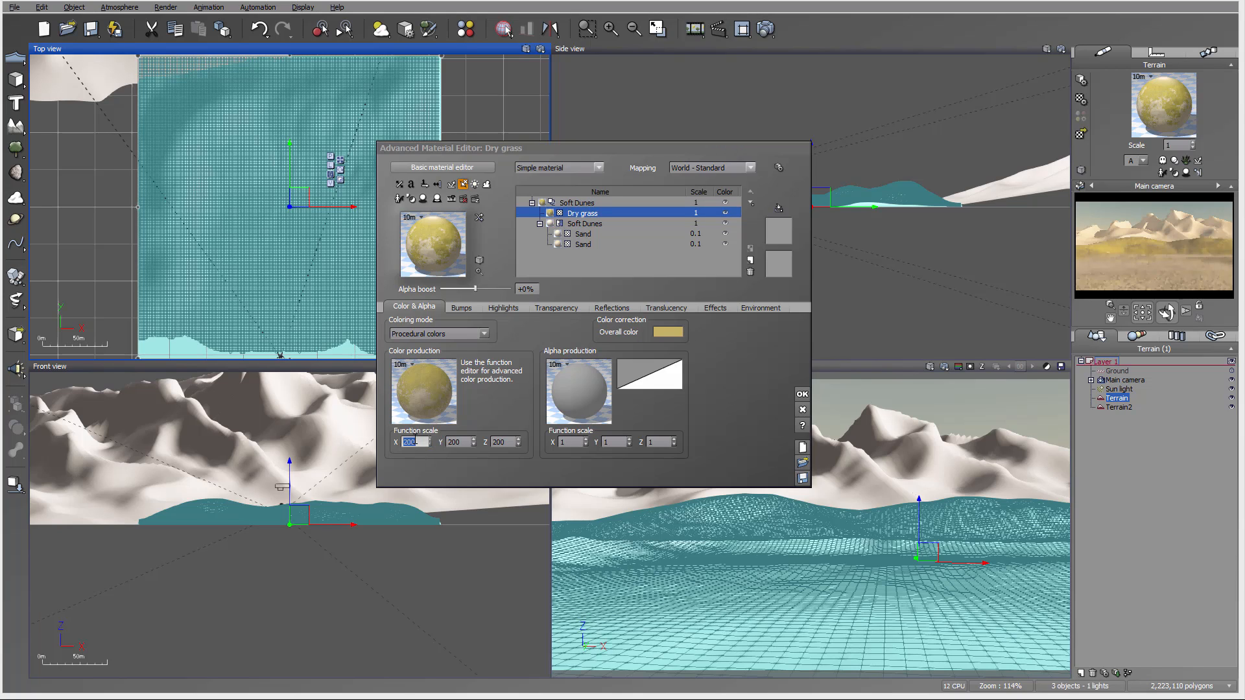
{"action": "type", "text": "1"}
{"action": "key", "text": "Tab"}
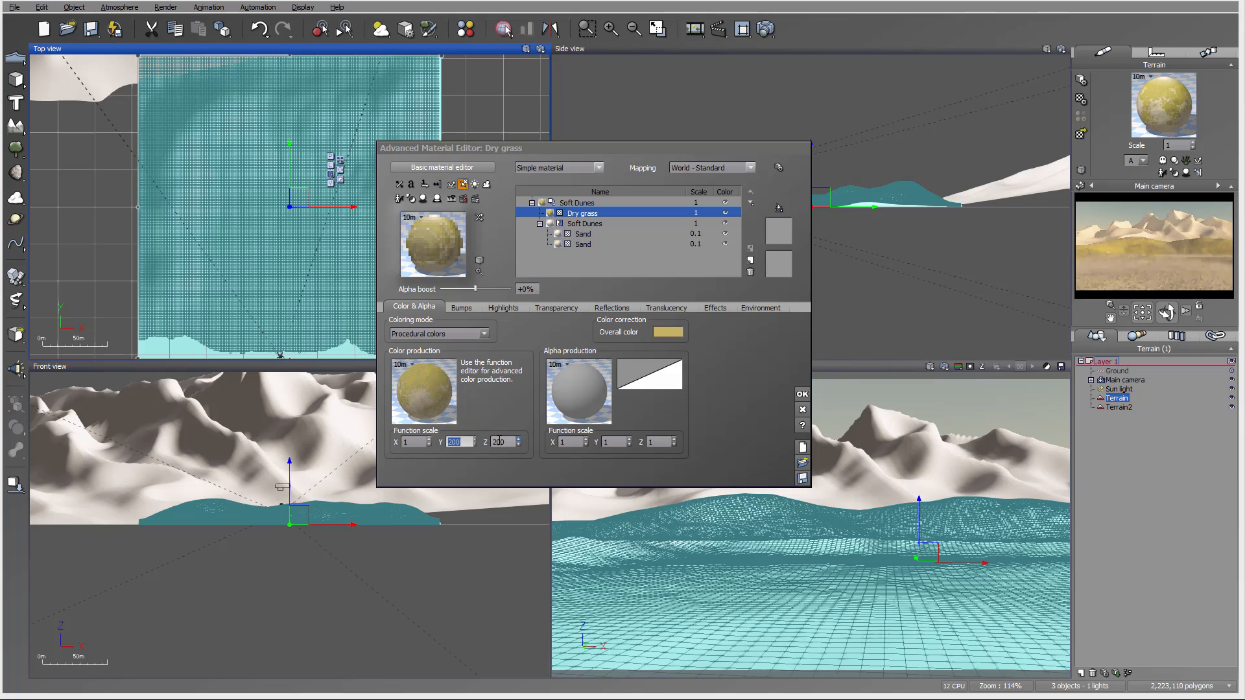
{"action": "type", "text": "1"}
{"action": "key", "text": "Tab"}
{"action": "type", "text": "1"}
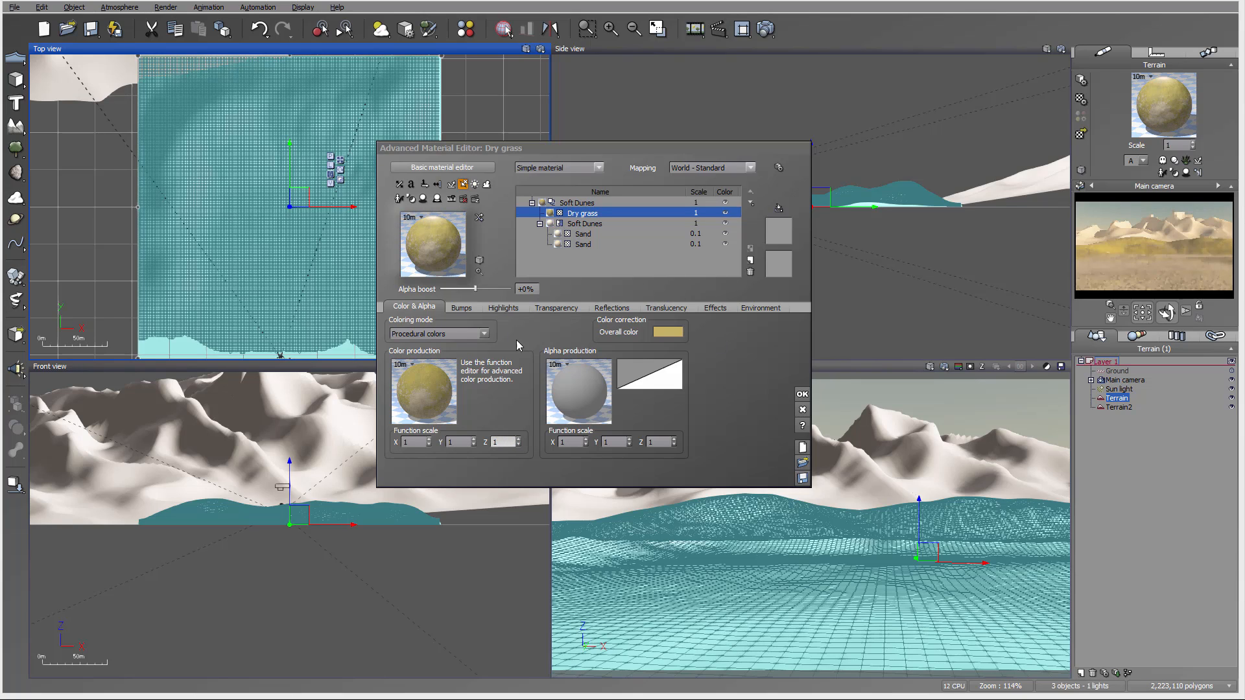
Open the Dry grass color production function for editing.
{"action": "right_click", "coordinate": [436, 384]}
{"action": "left_click", "coordinate": [452, 391]}
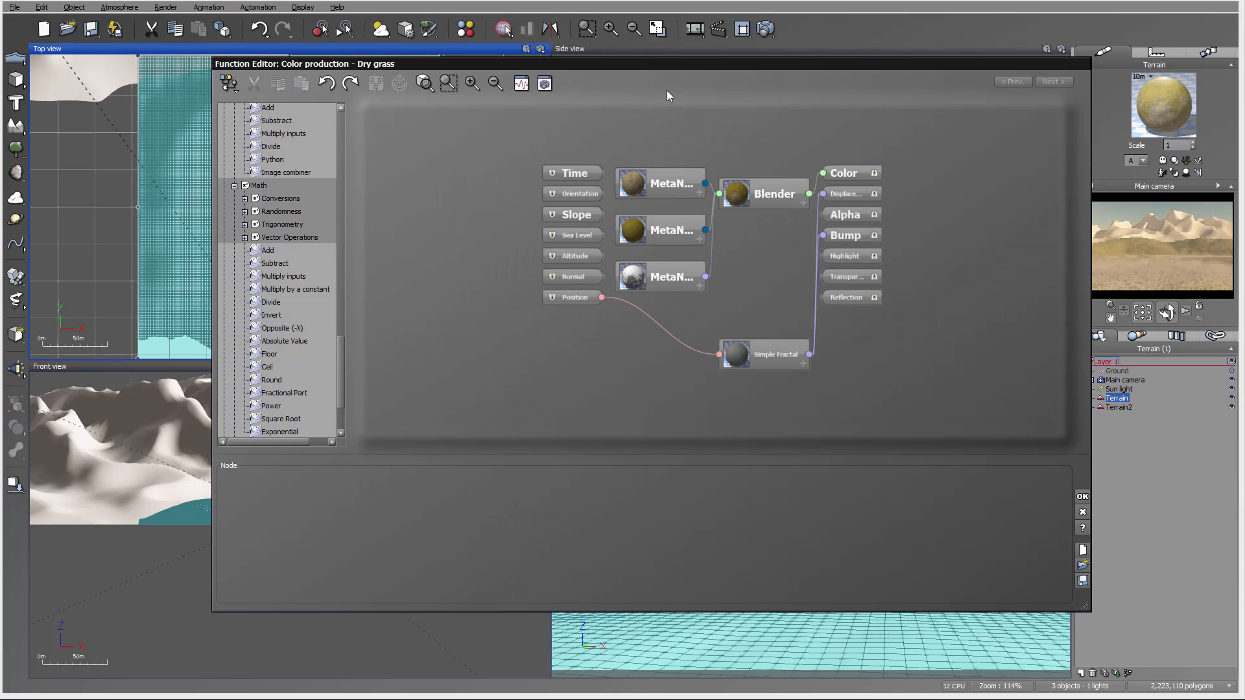
{"action": "left_click_drag", "start_coordinate": [691, 65], "coordinate": [558, 85]}
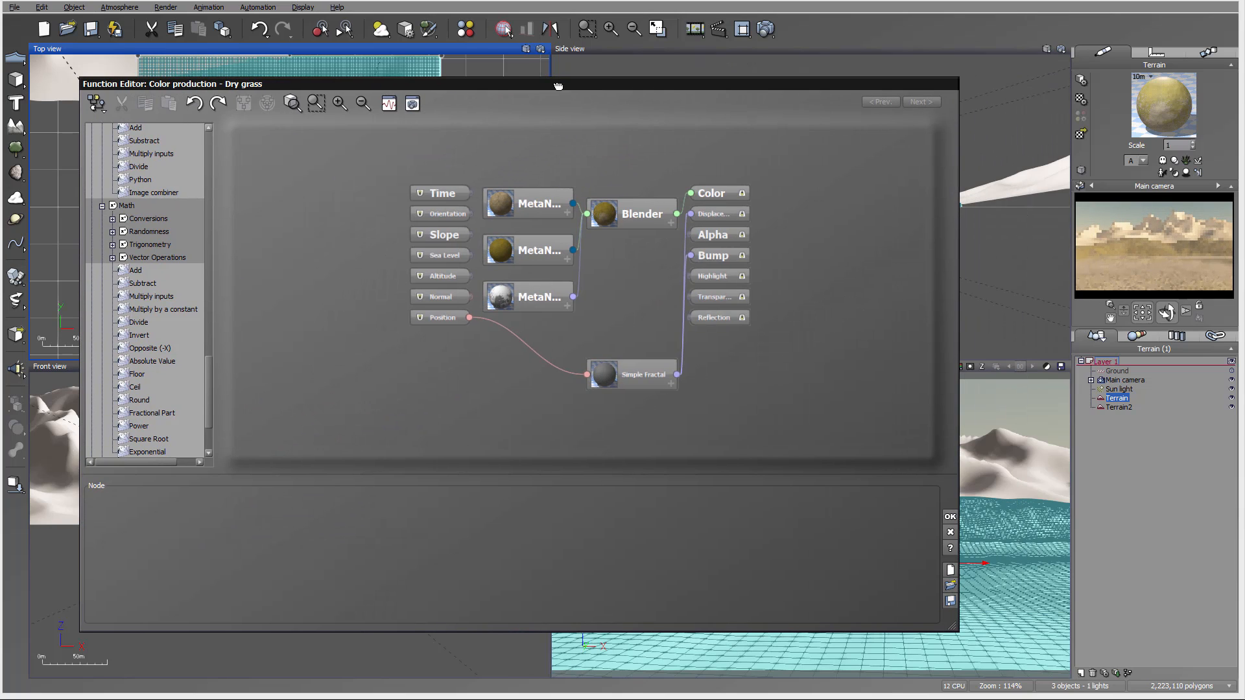
Spread out the three MetaNodes and the Blender node so the graph has room around its connections.
{"action": "left_click", "coordinate": [532, 213]}
{"action": "left_click_drag", "start_coordinate": [542, 248], "coordinate": [542, 254]}
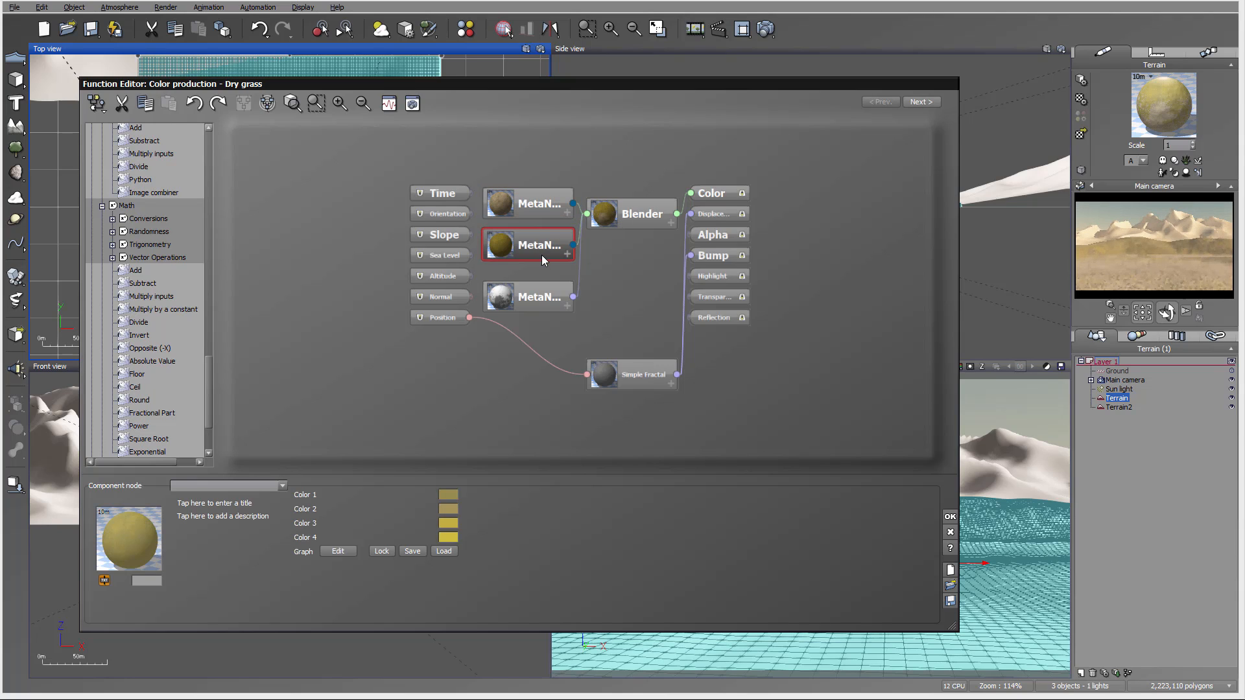
{"action": "left_click_drag", "start_coordinate": [542, 190], "coordinate": [464, 164]}
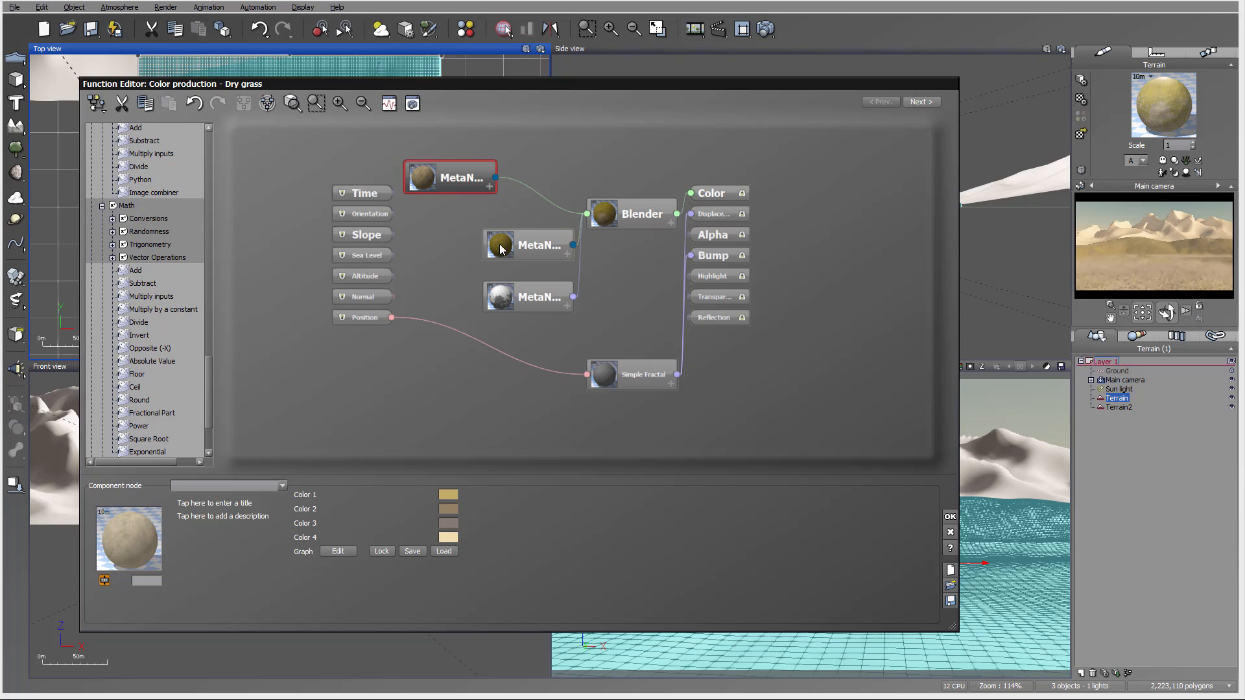
{"action": "left_click_drag", "start_coordinate": [500, 250], "coordinate": [442, 234]}
{"action": "left_click_drag", "start_coordinate": [637, 214], "coordinate": [637, 193]}
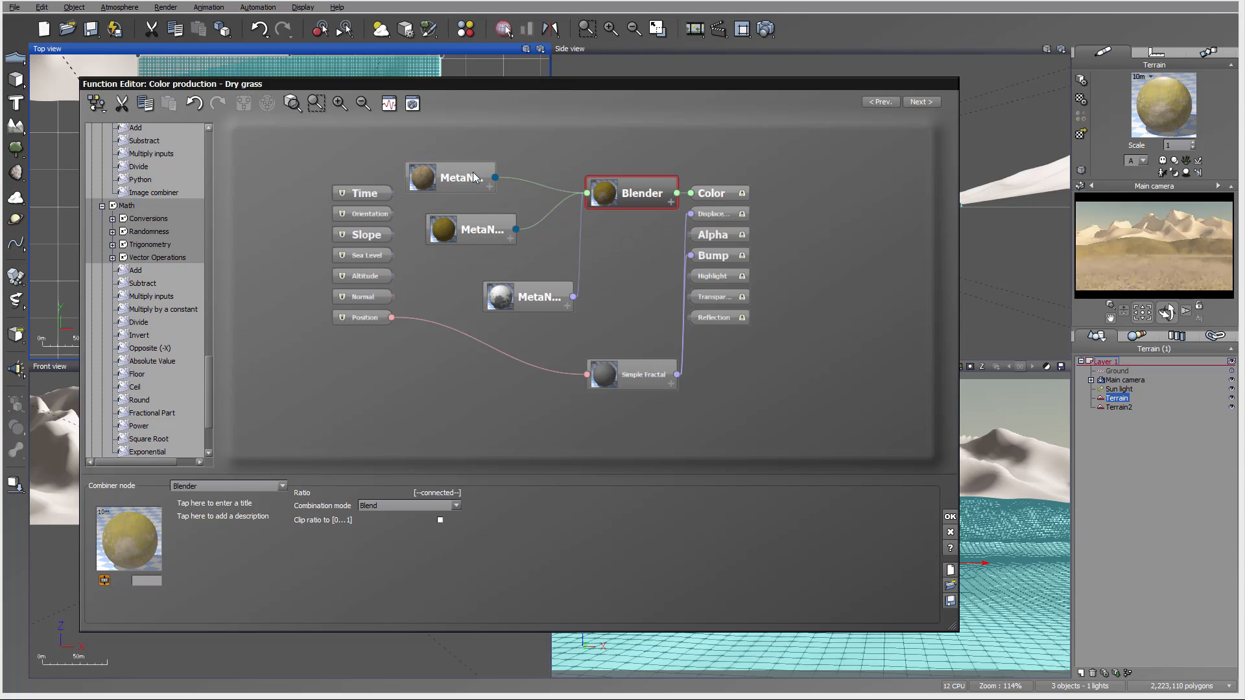
{"action": "left_click_drag", "start_coordinate": [458, 181], "coordinate": [469, 178]}
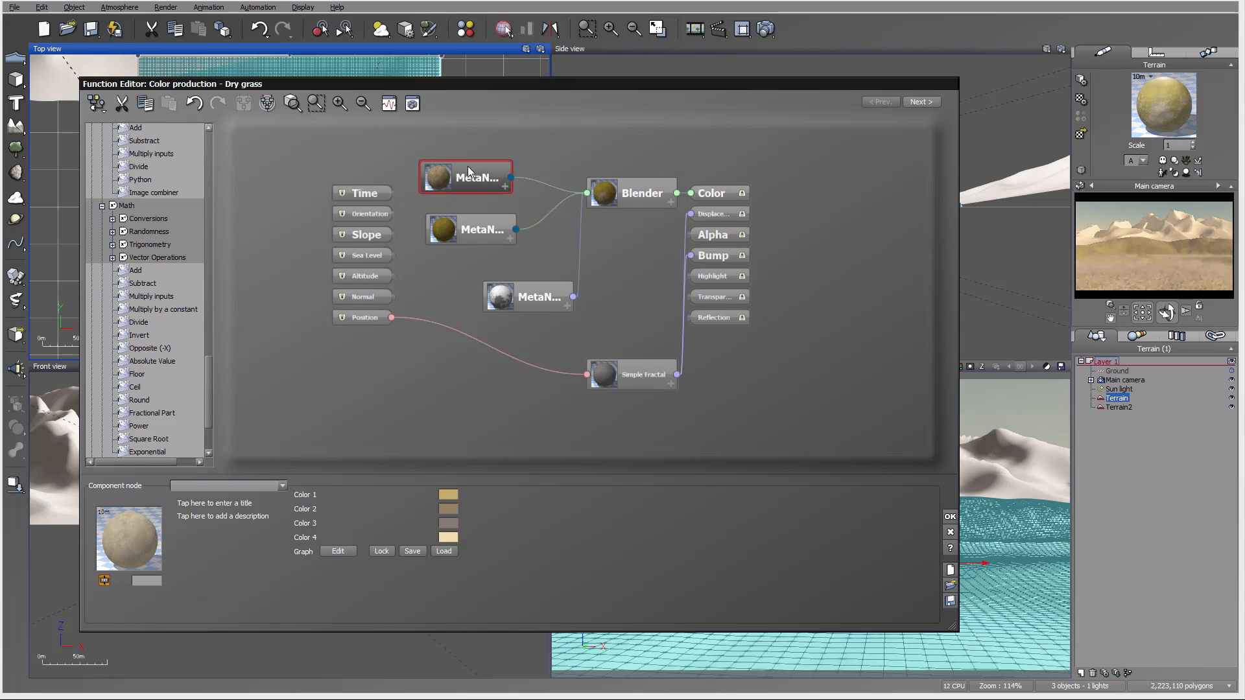
{"action": "left_click_drag", "start_coordinate": [538, 305], "coordinate": [496, 304]}
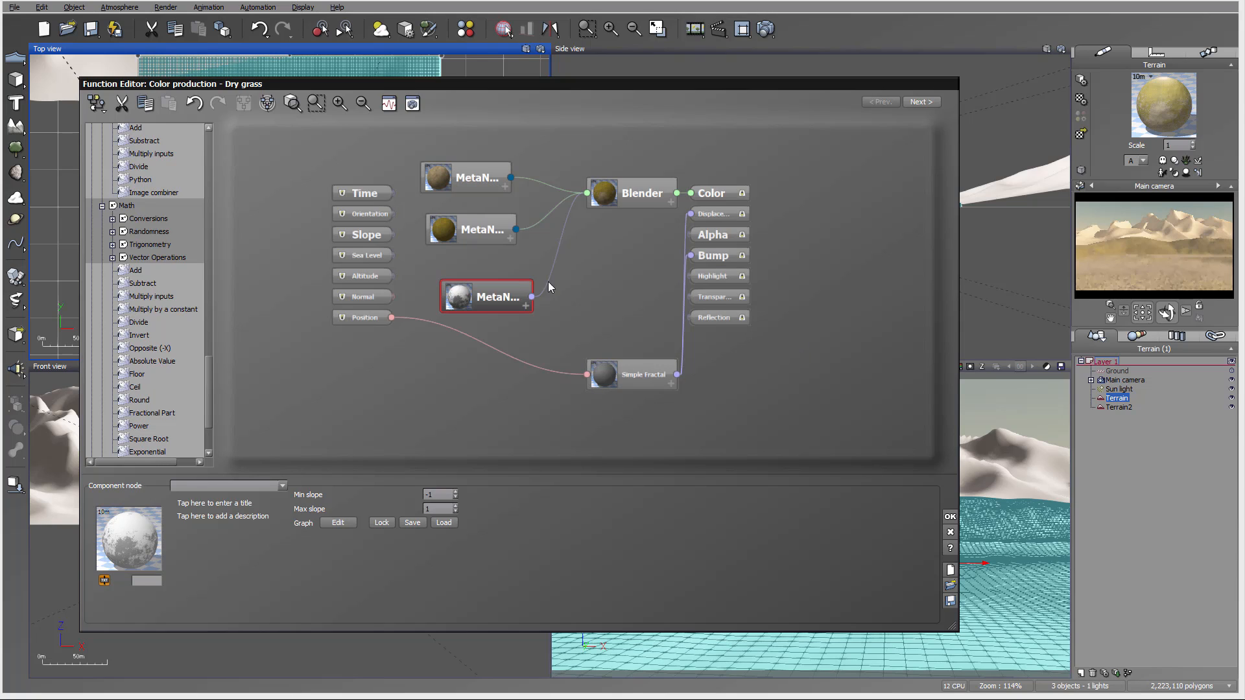
Connect the slope MetaNode to the Transparency output, insert an Opposite (-X) filter into that connection and refresh the camera preview.
{"action": "left_click_drag", "start_coordinate": [532, 296], "coordinate": [691, 297]}
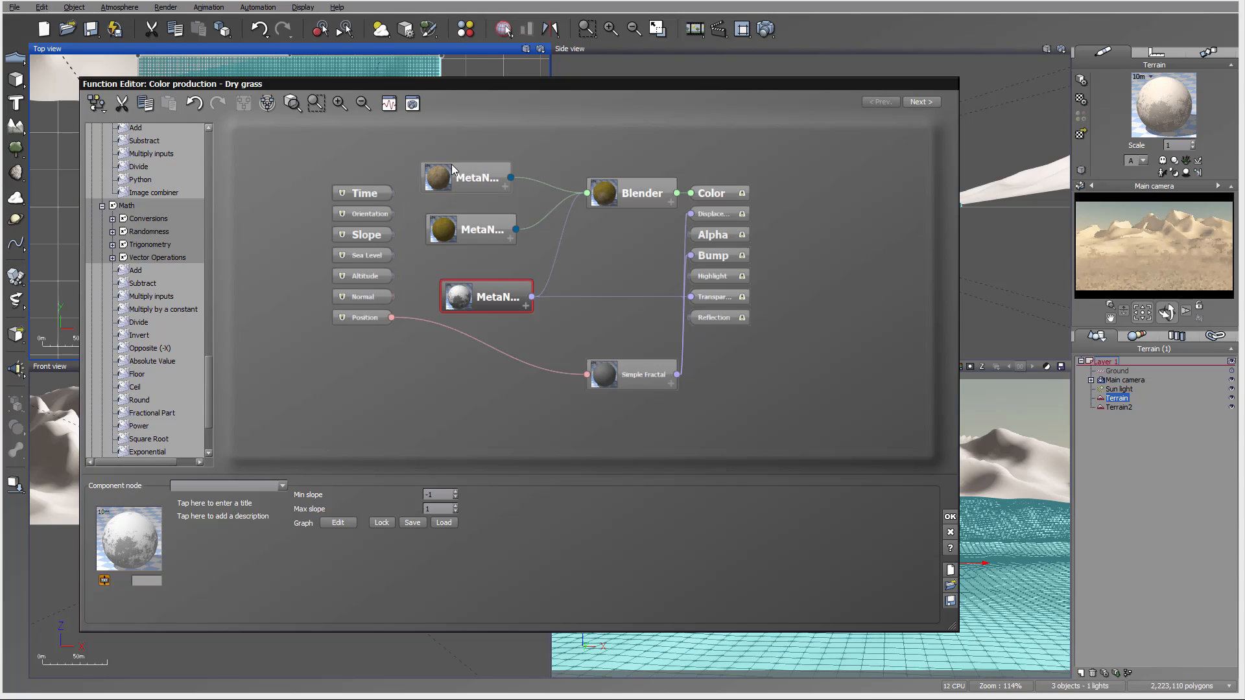
{"action": "left_click", "coordinate": [617, 297]}
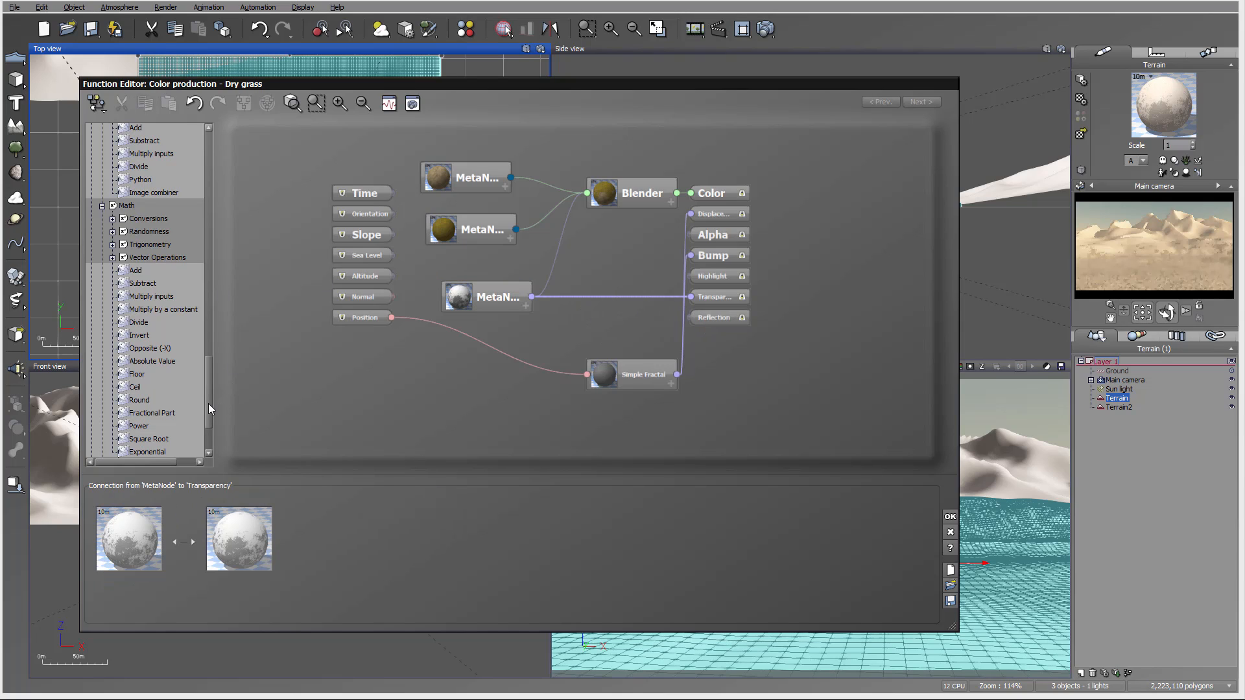
{"action": "left_click_drag", "start_coordinate": [151, 360], "coordinate": [143, 350]}
{"action": "left_click_drag", "start_coordinate": [208, 391], "coordinate": [216, 257]}
{"action": "left_click", "coordinate": [136, 208]}
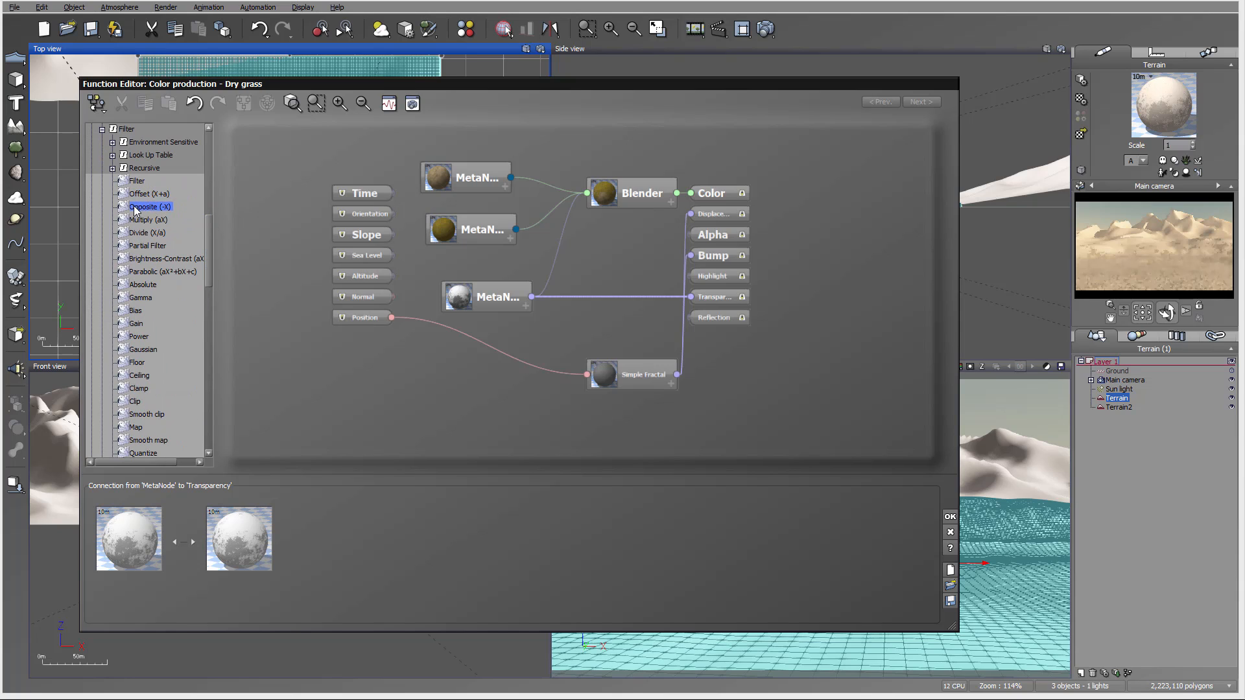
{"action": "left_click_drag", "start_coordinate": [136, 207], "coordinate": [609, 295]}
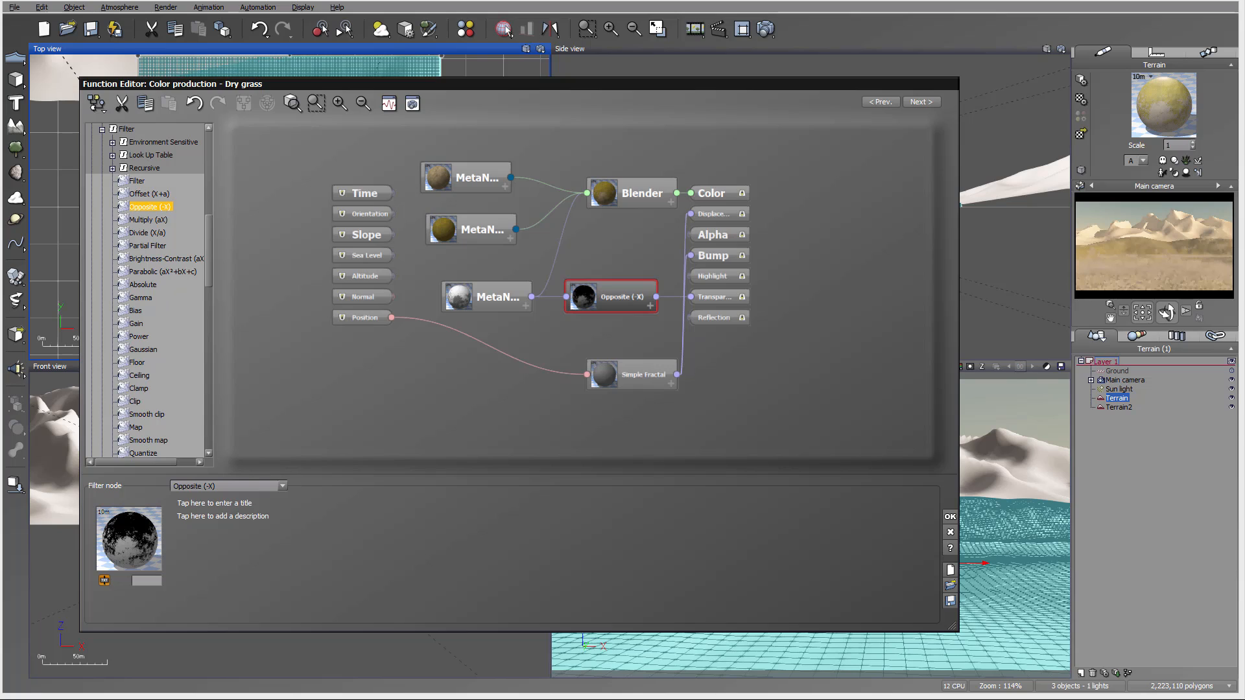
{"action": "left_click", "coordinate": [1154, 260]}
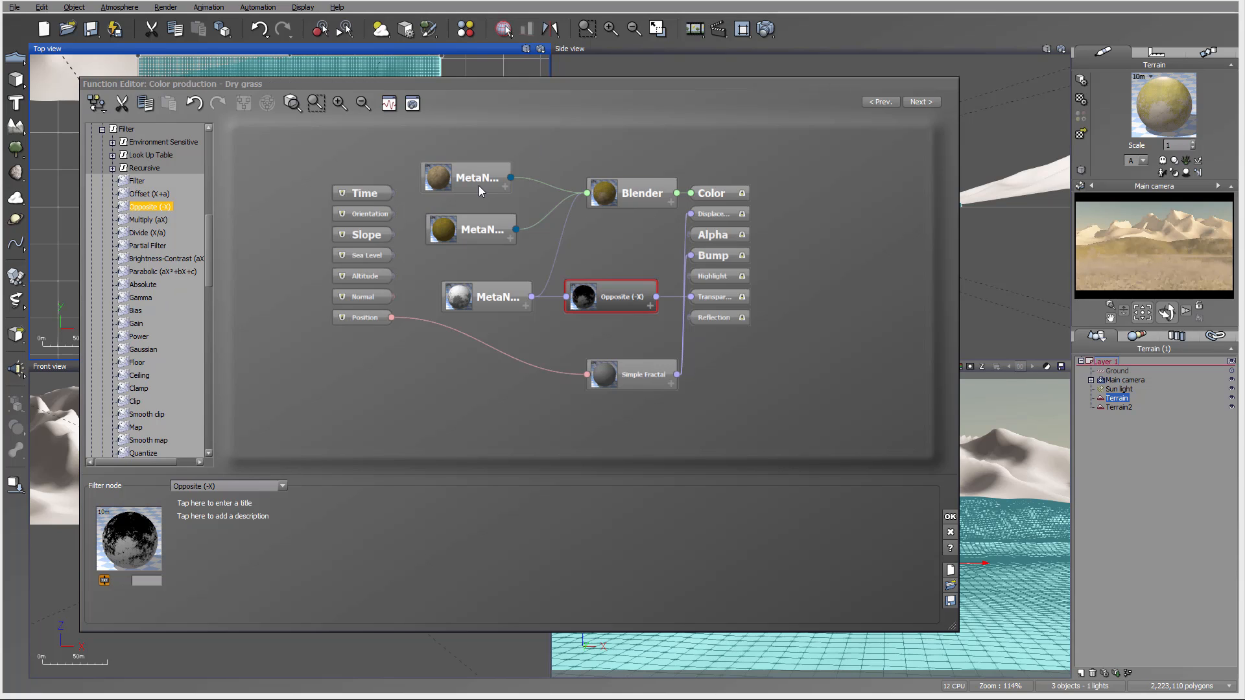
Insert a Filter node between Opposite (-X) and the Transparency output, shifting the nodes to make room.
{"action": "left_click", "coordinate": [489, 232]}
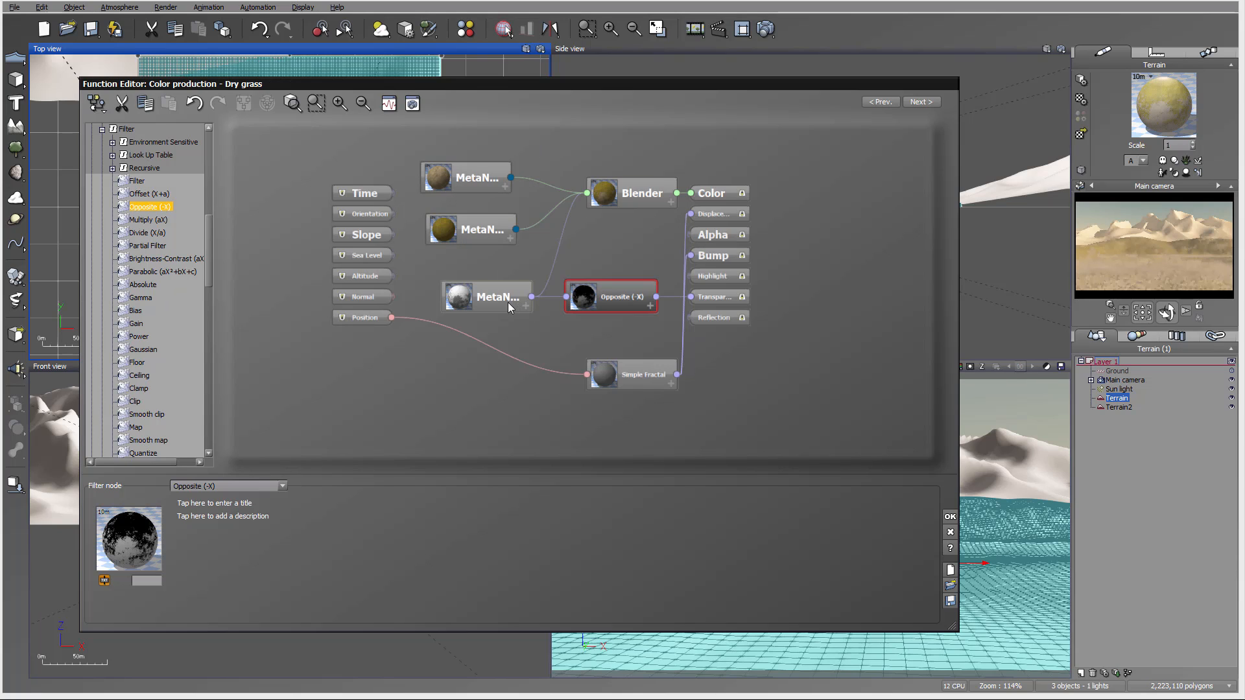
{"action": "left_click_drag", "start_coordinate": [507, 302], "coordinate": [466, 301]}
{"action": "left_click_drag", "start_coordinate": [593, 302], "coordinate": [576, 305]}
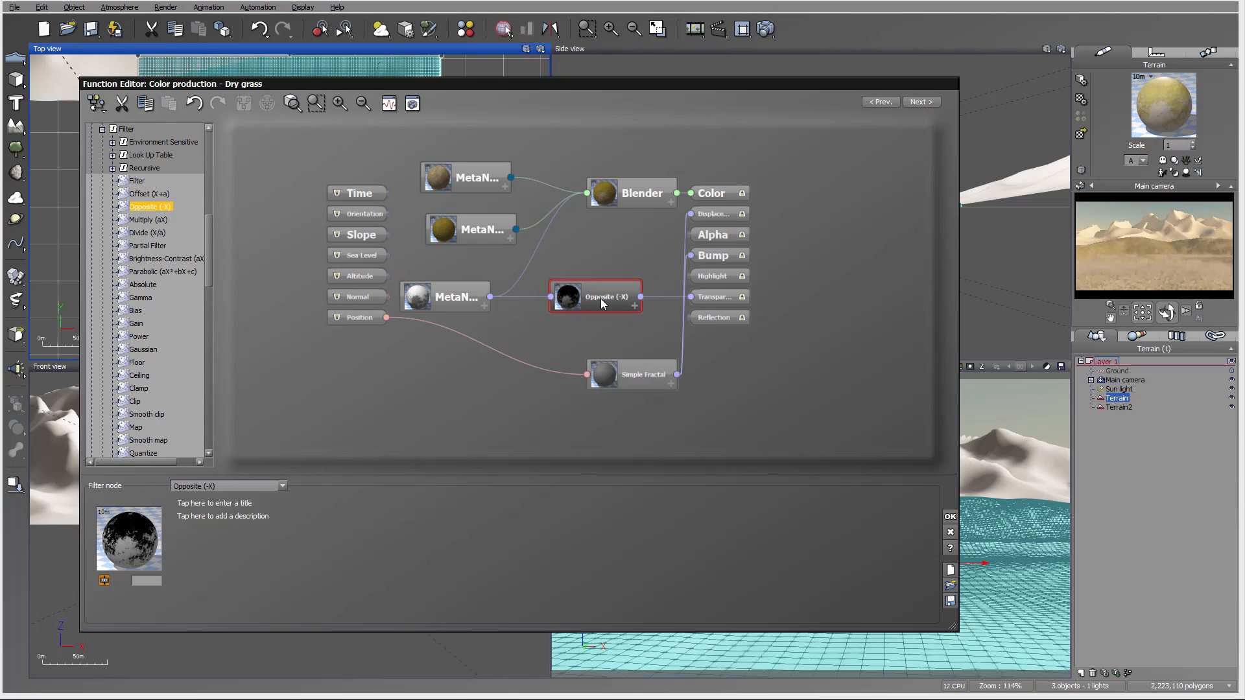
{"action": "left_click", "coordinate": [661, 298]}
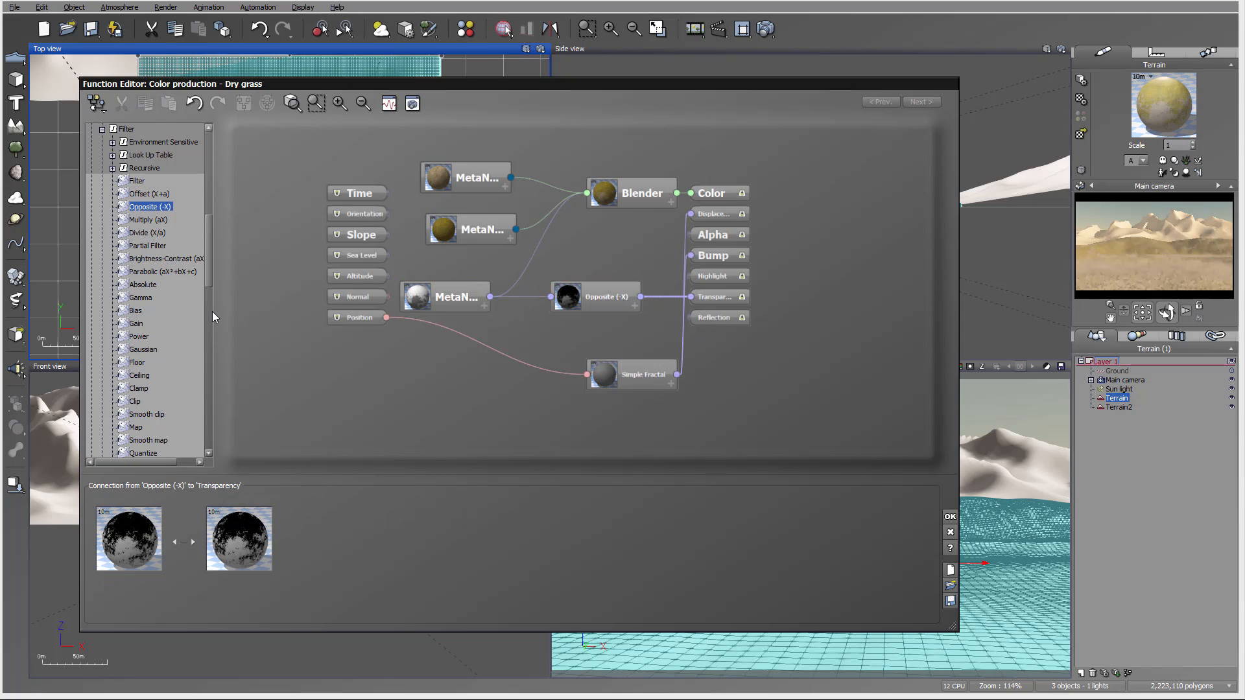
{"action": "double_click", "coordinate": [137, 180]}
{"action": "left_click_drag", "start_coordinate": [680, 279], "coordinate": [655, 318]}
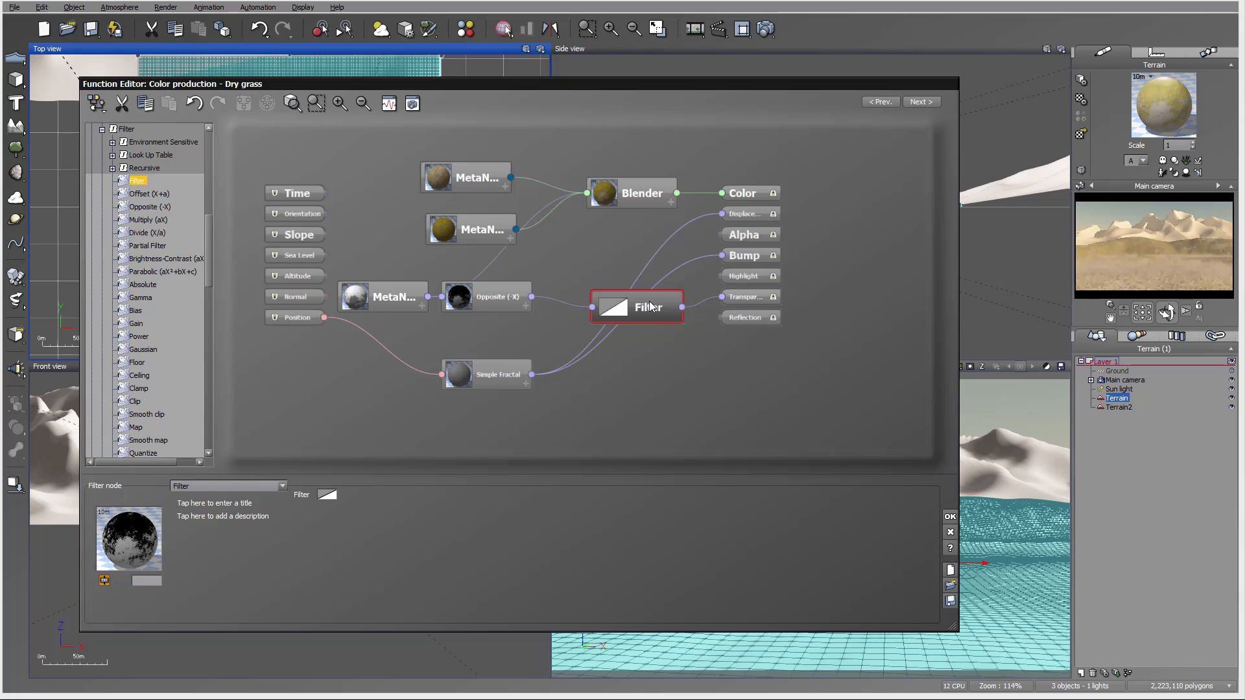
Edit the Filter node's profile, adding keypoints at about (-0.20, -0.57) and (0.06, 0.96).
{"action": "left_click", "coordinate": [330, 494]}
{"action": "left_click", "coordinate": [353, 499]}
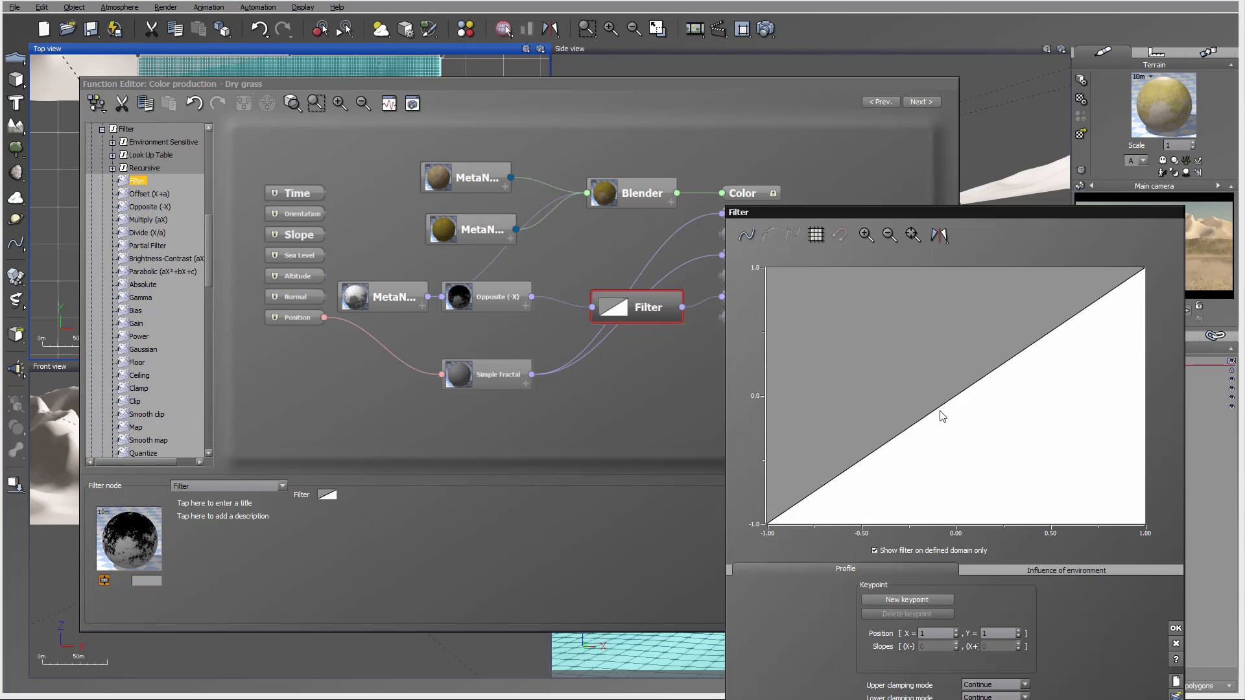
{"action": "left_click", "coordinate": [952, 418]}
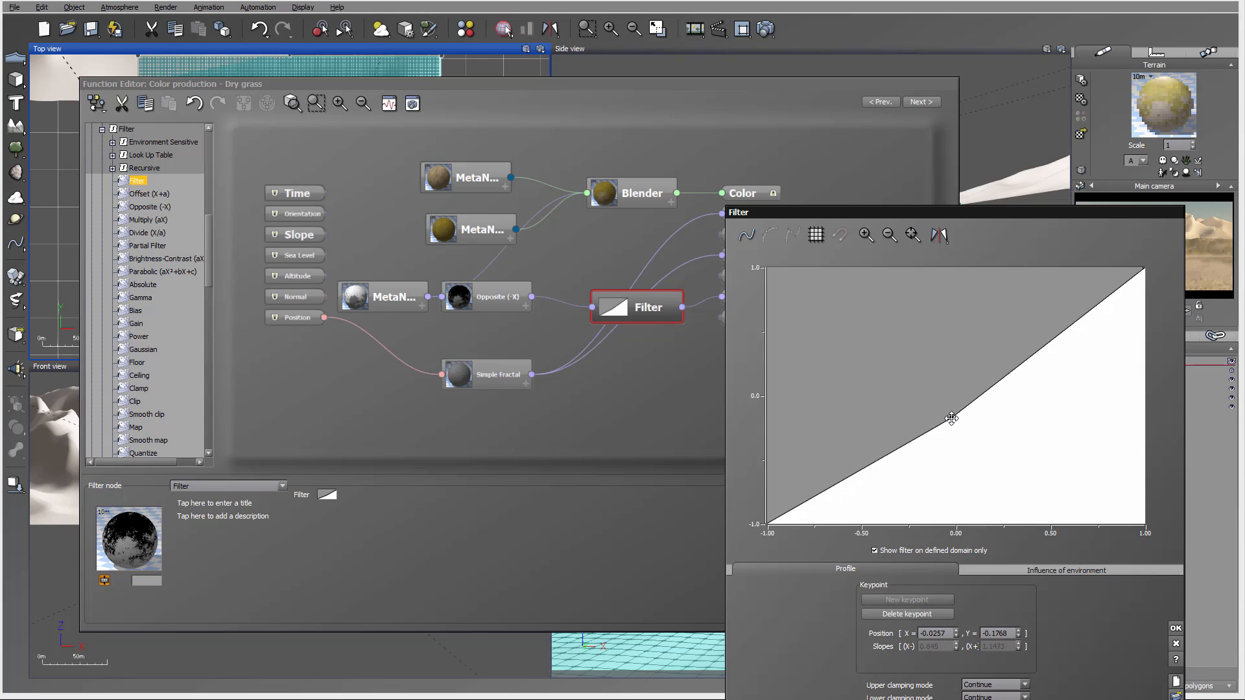
{"action": "left_click_drag", "start_coordinate": [951, 418], "coordinate": [918, 467]}
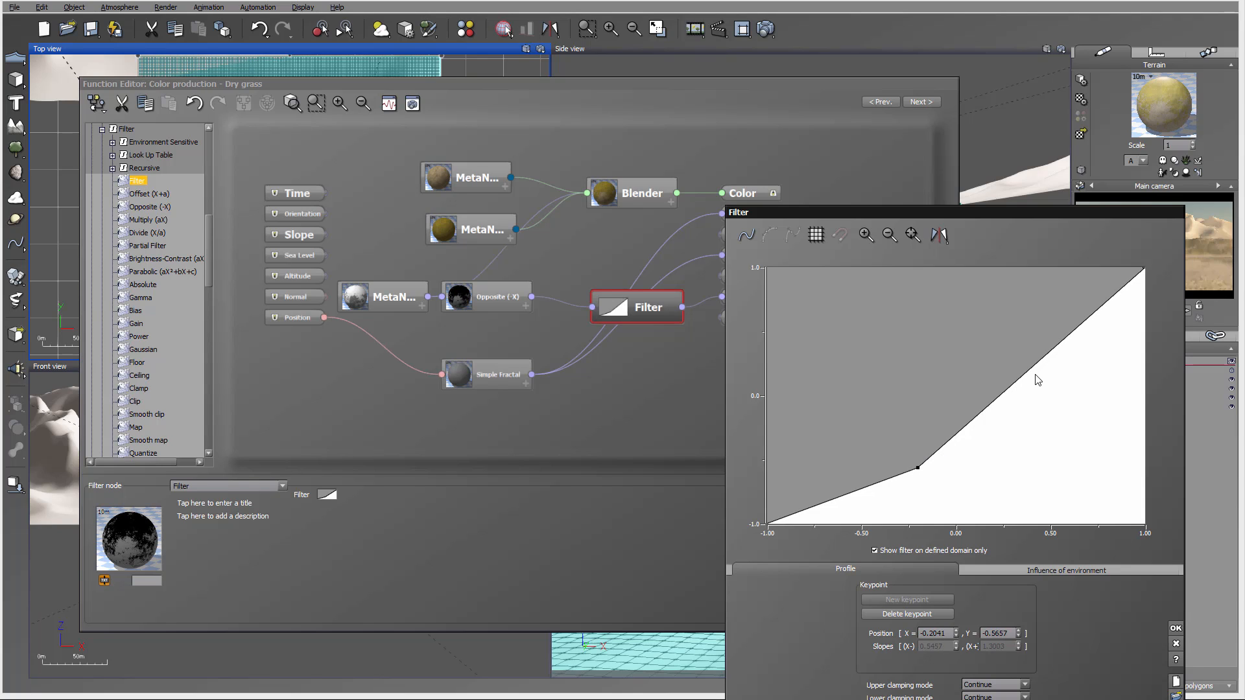
{"action": "left_click_drag", "start_coordinate": [1037, 380], "coordinate": [964, 269]}
Smooth the filter profile, flatten the lower keypoint's tangent to a slope of about 1.72, and accept the filter and function changes.
{"action": "left_click", "coordinate": [816, 235]}
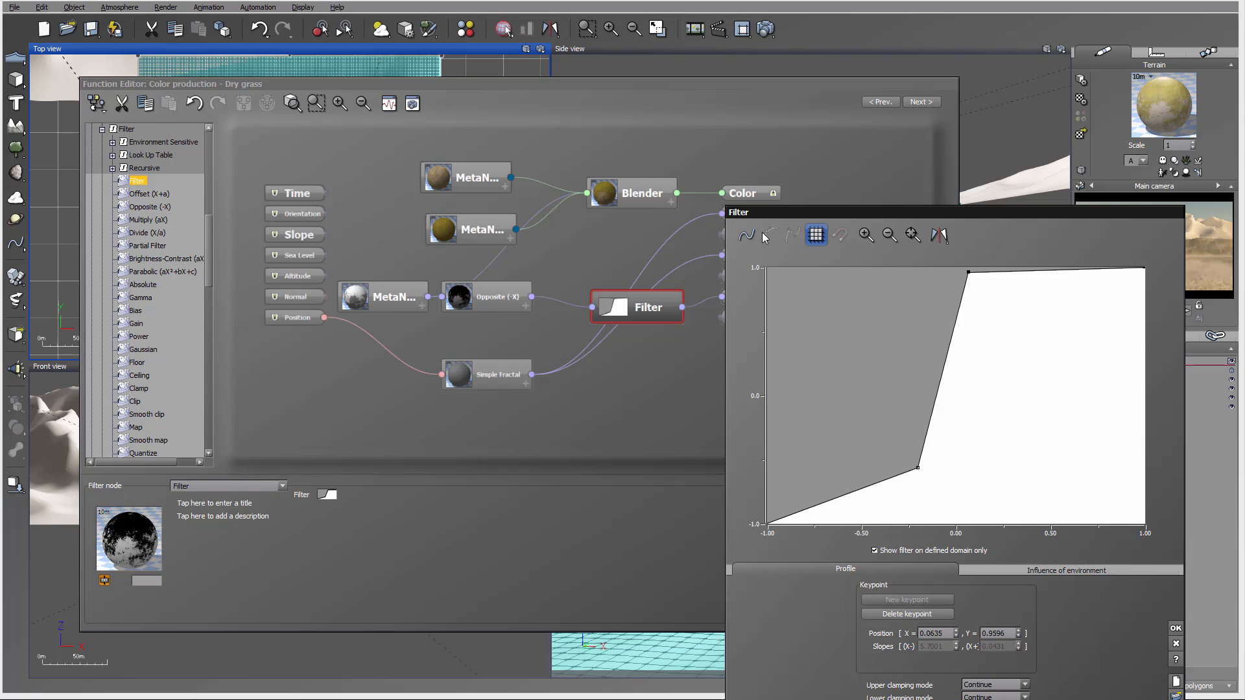
{"action": "left_click", "coordinate": [765, 235]}
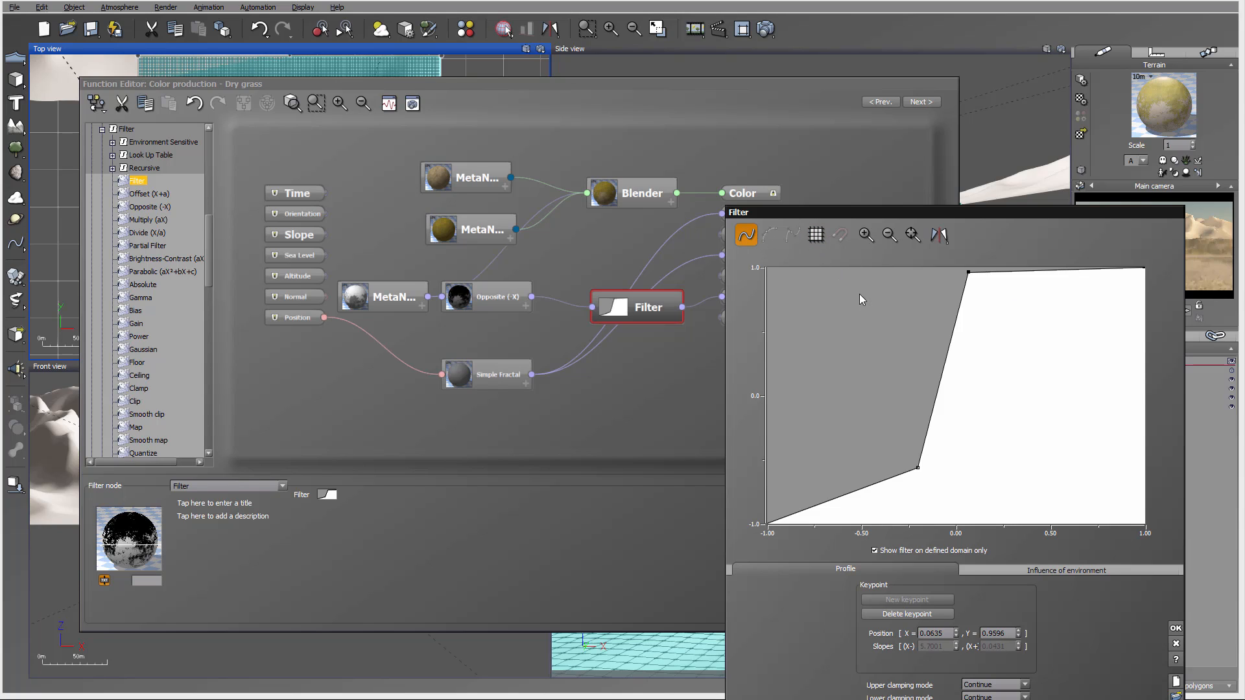
{"action": "left_click", "coordinate": [918, 468]}
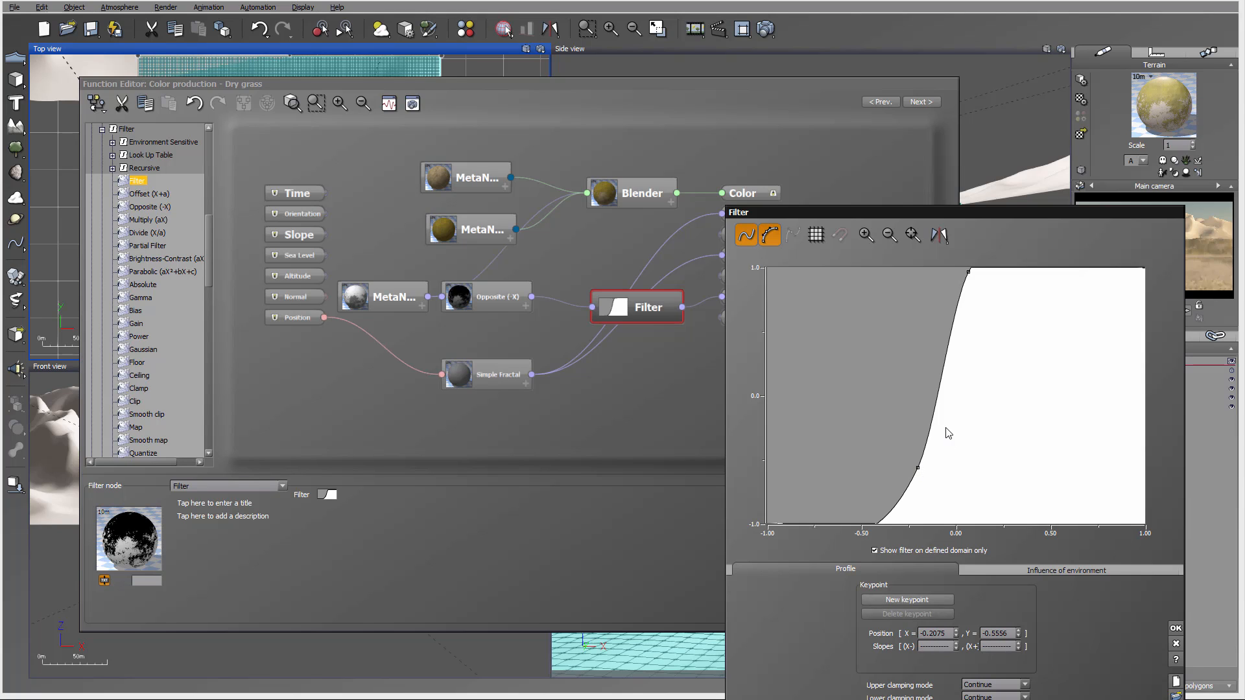
{"action": "left_click_drag", "start_coordinate": [972, 213], "coordinate": [895, 98]}
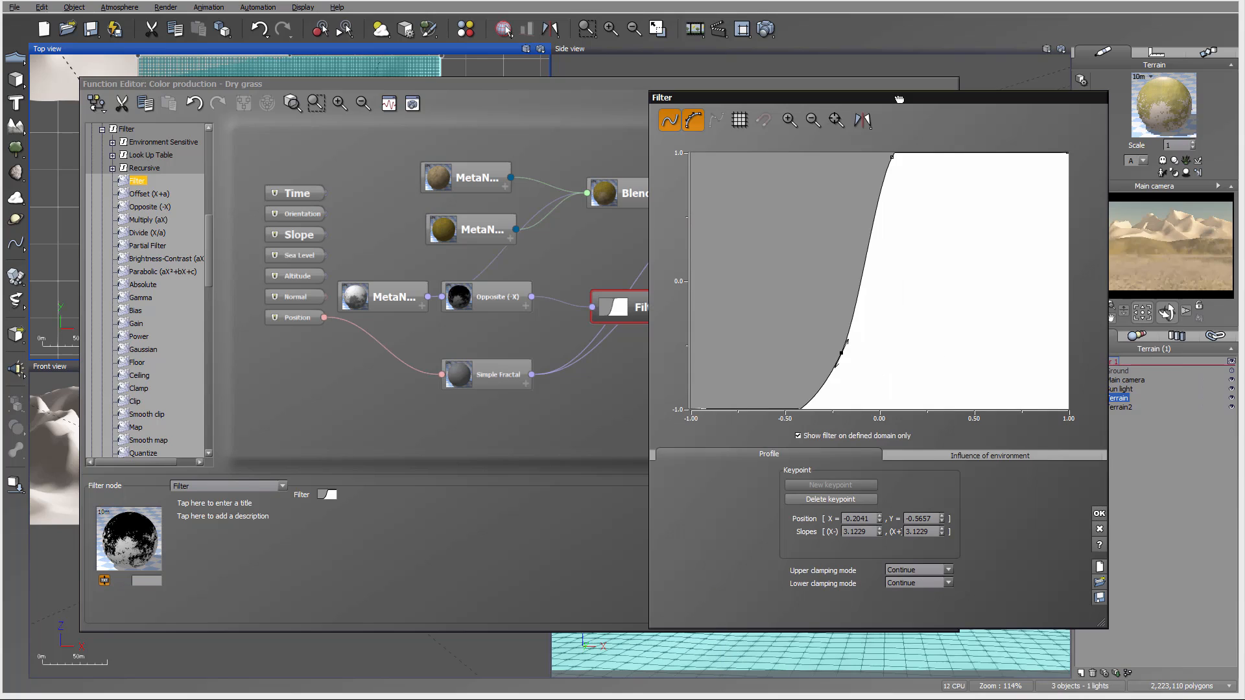
{"action": "left_click_drag", "start_coordinate": [847, 340], "coordinate": [851, 340]}
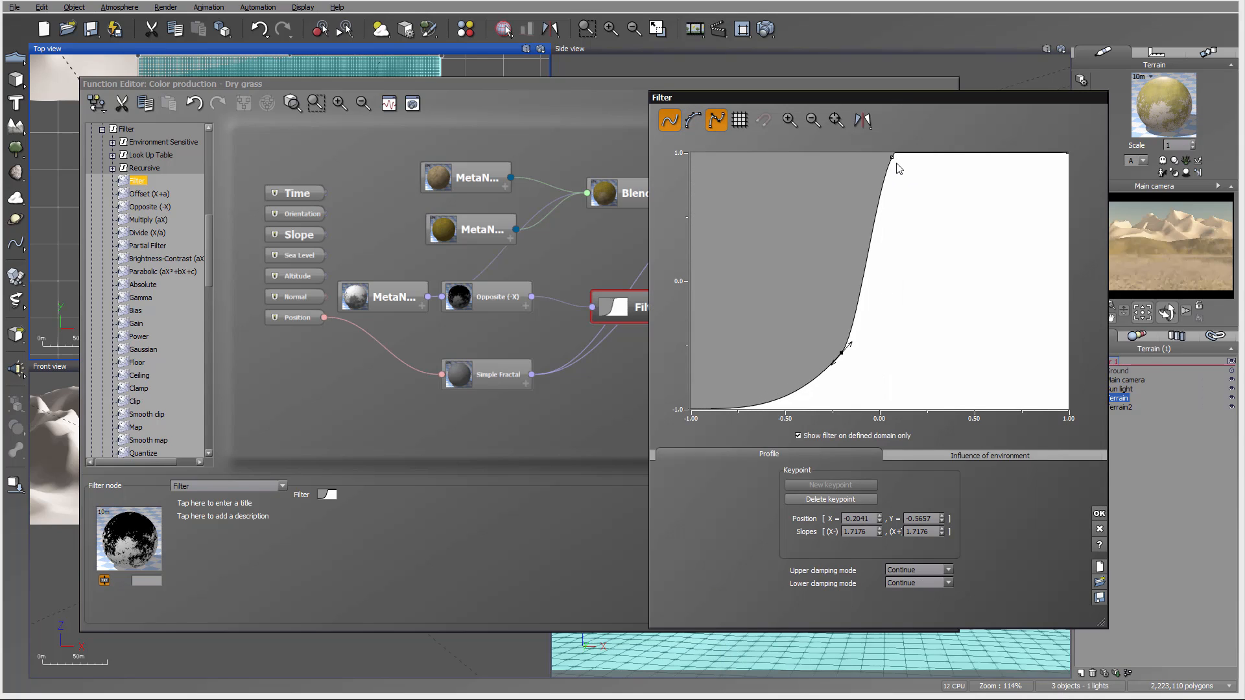
{"action": "left_click", "coordinate": [1098, 515]}
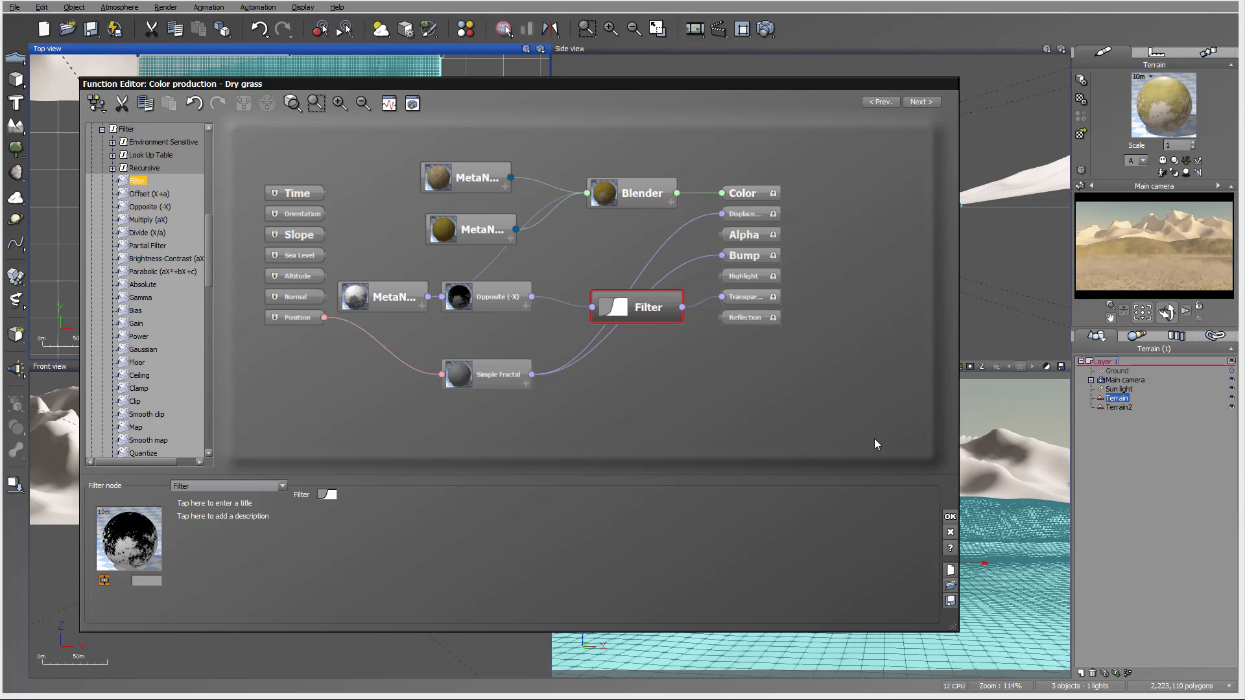
{"action": "left_click", "coordinate": [950, 516]}
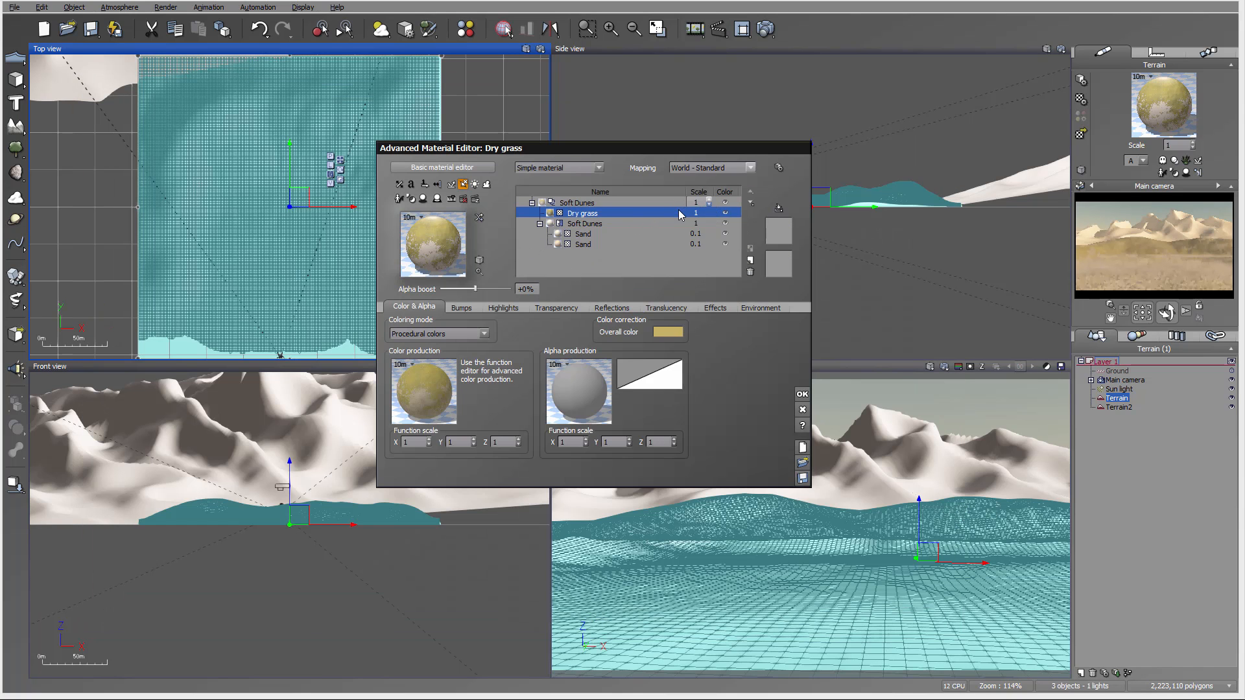
Set the Dry grass layer's scale to 0.5 and its alpha boost to -31%.
{"action": "left_click", "coordinate": [676, 209]}
{"action": "left_click", "coordinate": [713, 209]}
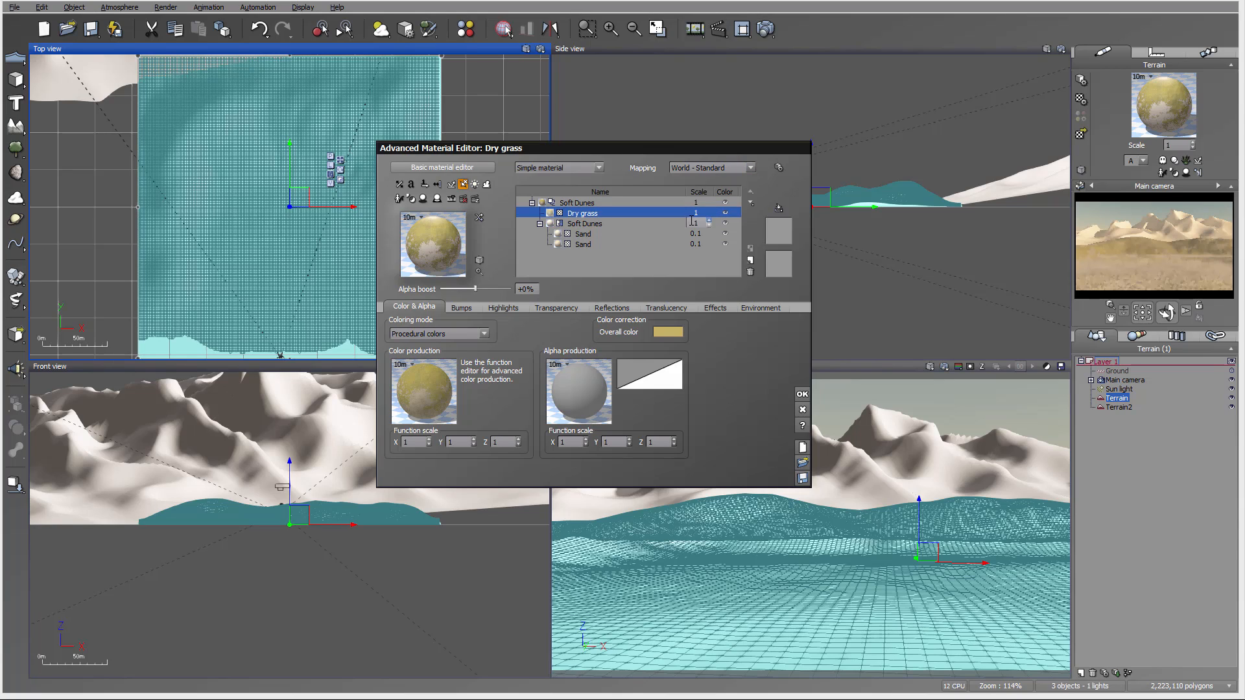
{"action": "left_click", "coordinate": [695, 214]}
{"action": "left_click", "coordinate": [709, 215]}
{"action": "left_click", "coordinate": [708, 215]}
{"action": "left_click", "coordinate": [708, 216]}
{"action": "left_click_drag", "start_coordinate": [486, 286], "coordinate": [480, 286]}
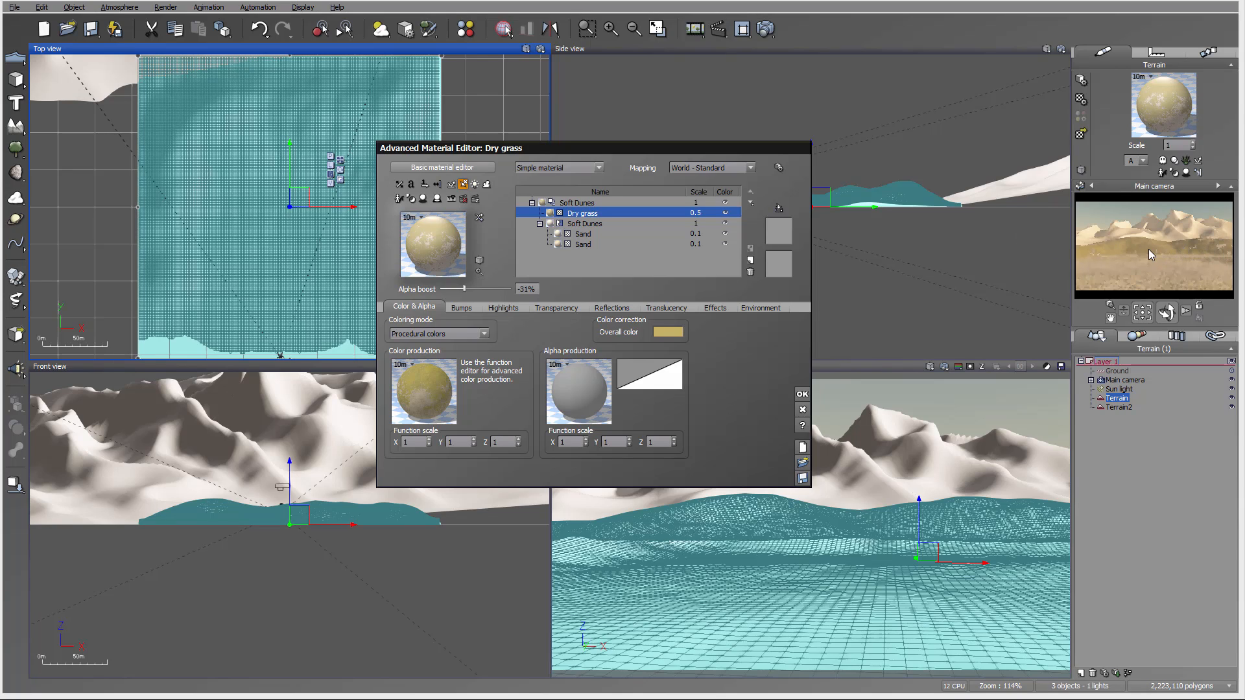
Limit Dry grass to altitudes 0.1 to 1 and slopes 0° to 180° with all fuzziness at 0%, and toggle its layer highlight color.
{"action": "left_click", "coordinate": [762, 307]}
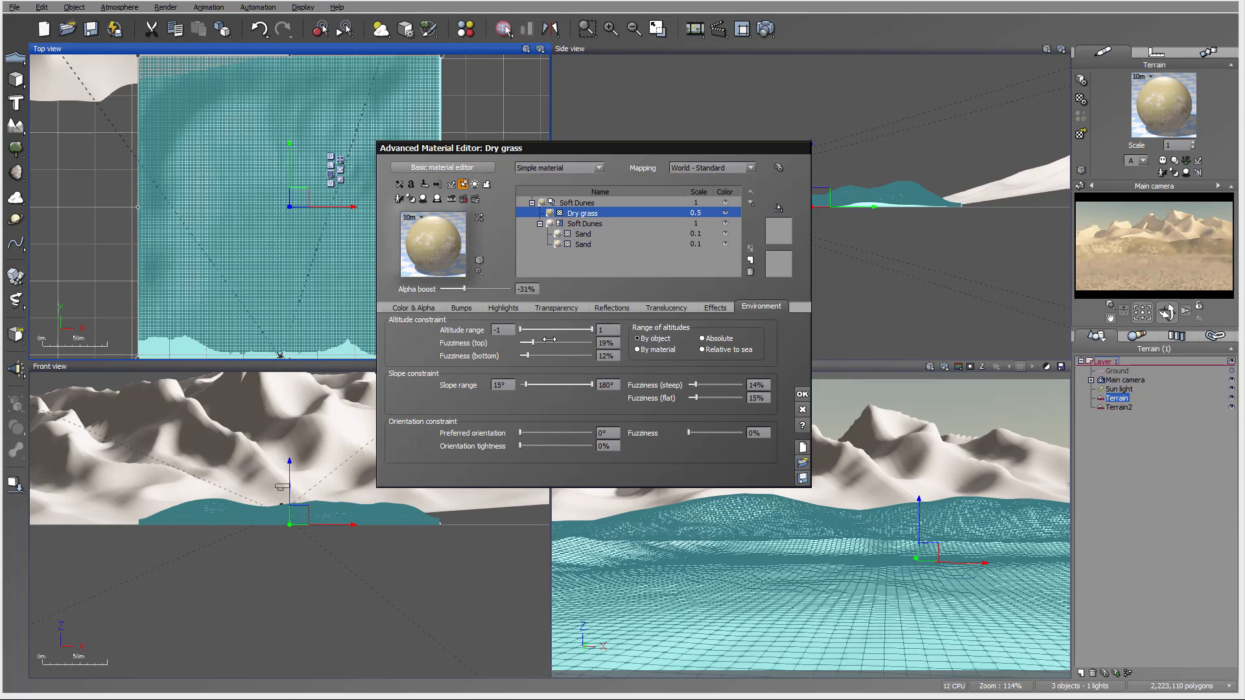
{"action": "left_click_drag", "start_coordinate": [549, 339], "coordinate": [520, 385]}
{"action": "left_click_drag", "start_coordinate": [704, 385], "coordinate": [689, 398]}
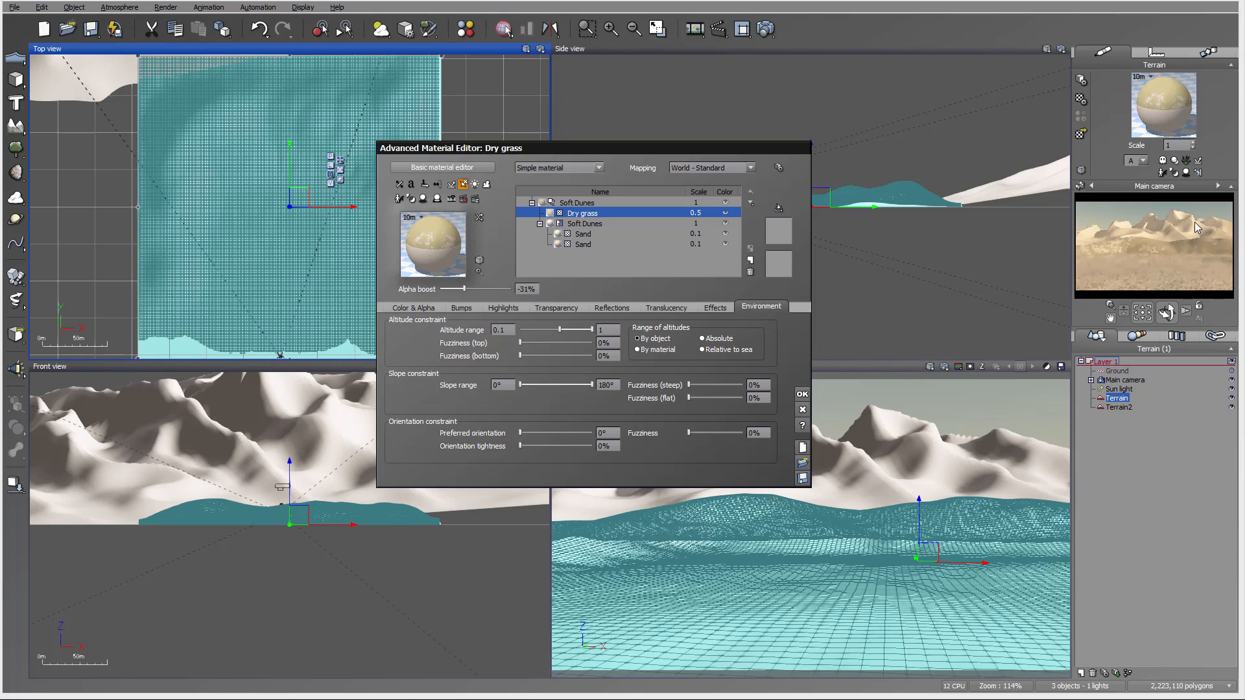
{"action": "left_click", "coordinate": [726, 213]}
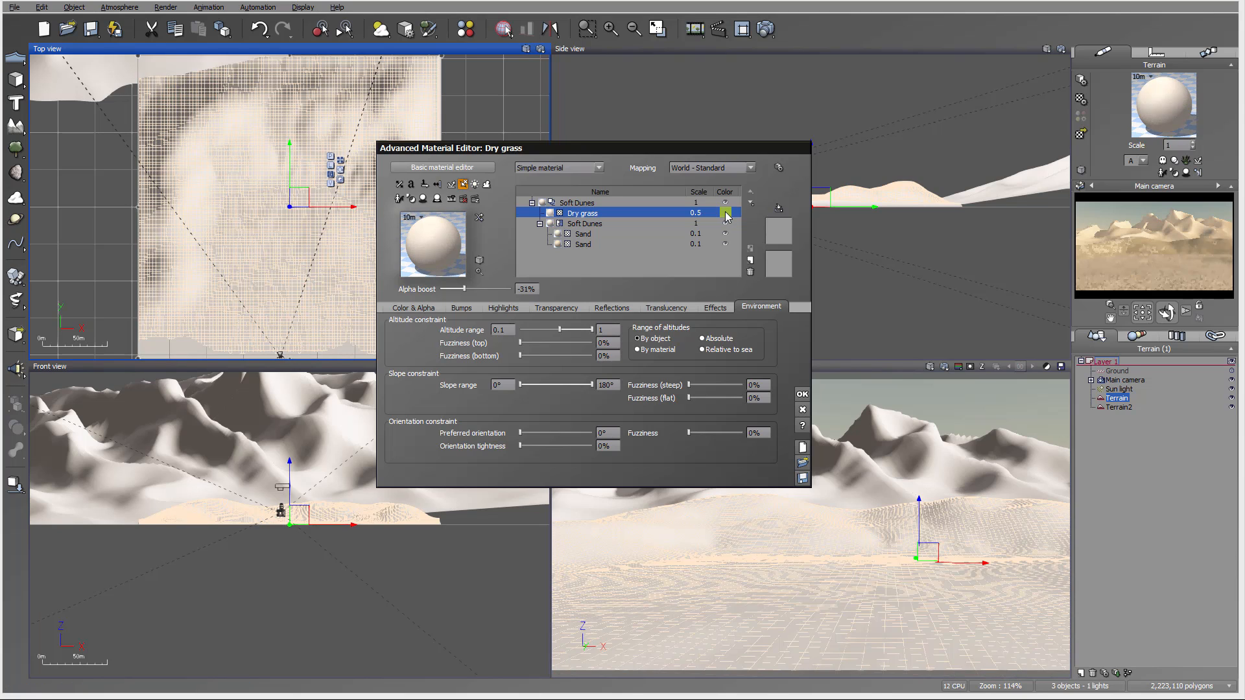
Toggle Dry grass's highlight color again, and set its bottom altitude fuzziness to 21%, maximum slope to 41° and steep fuzziness to 14%.
{"action": "left_click", "coordinate": [725, 213]}
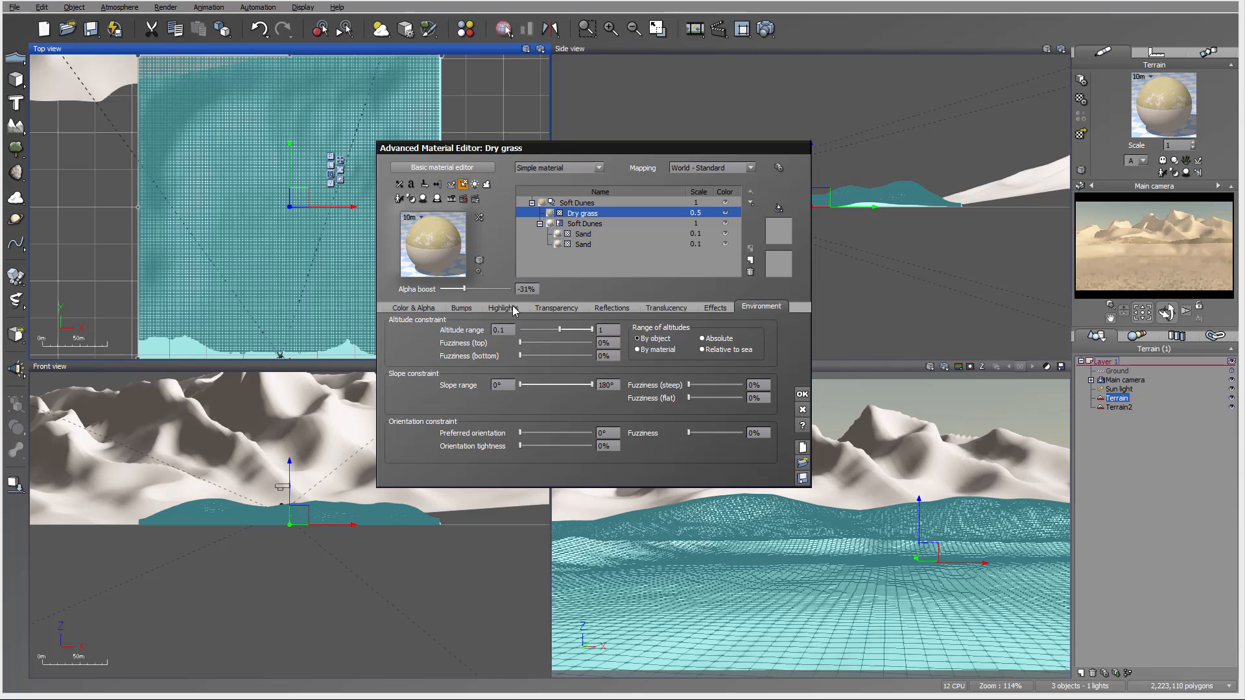
{"action": "left_click_drag", "start_coordinate": [520, 355], "coordinate": [529, 355]}
{"action": "left_click_drag", "start_coordinate": [570, 385], "coordinate": [533, 386]}
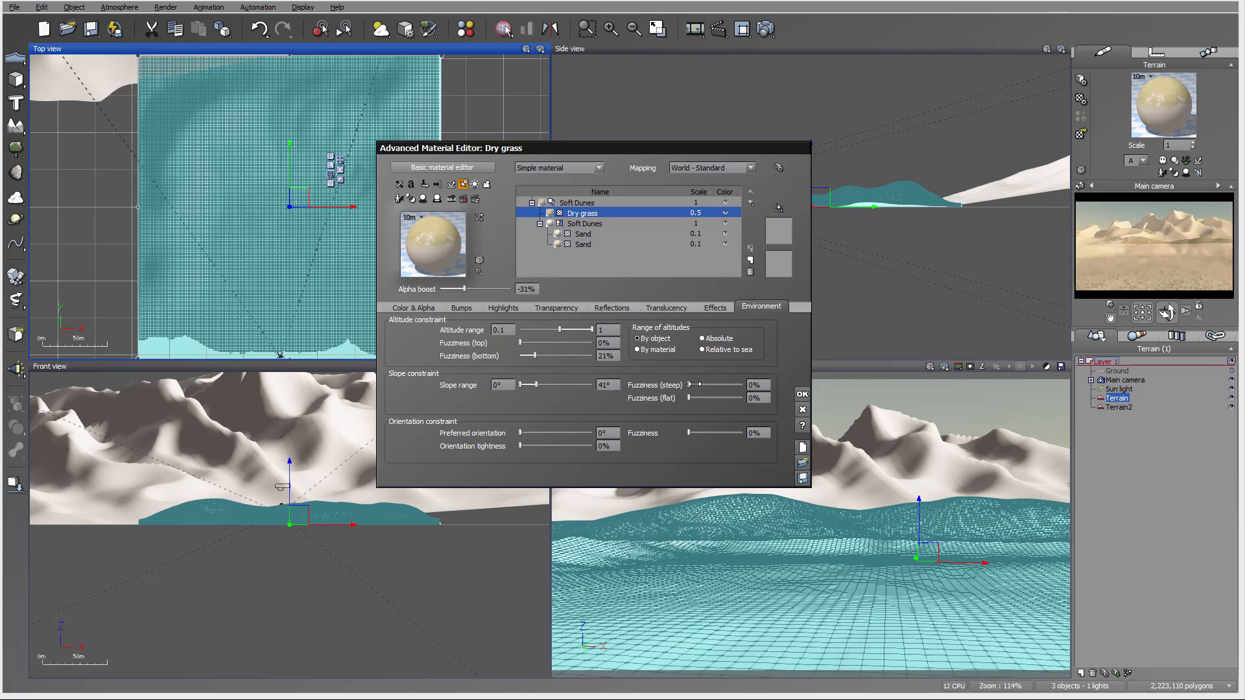
{"action": "left_click_drag", "start_coordinate": [693, 384], "coordinate": [696, 384]}
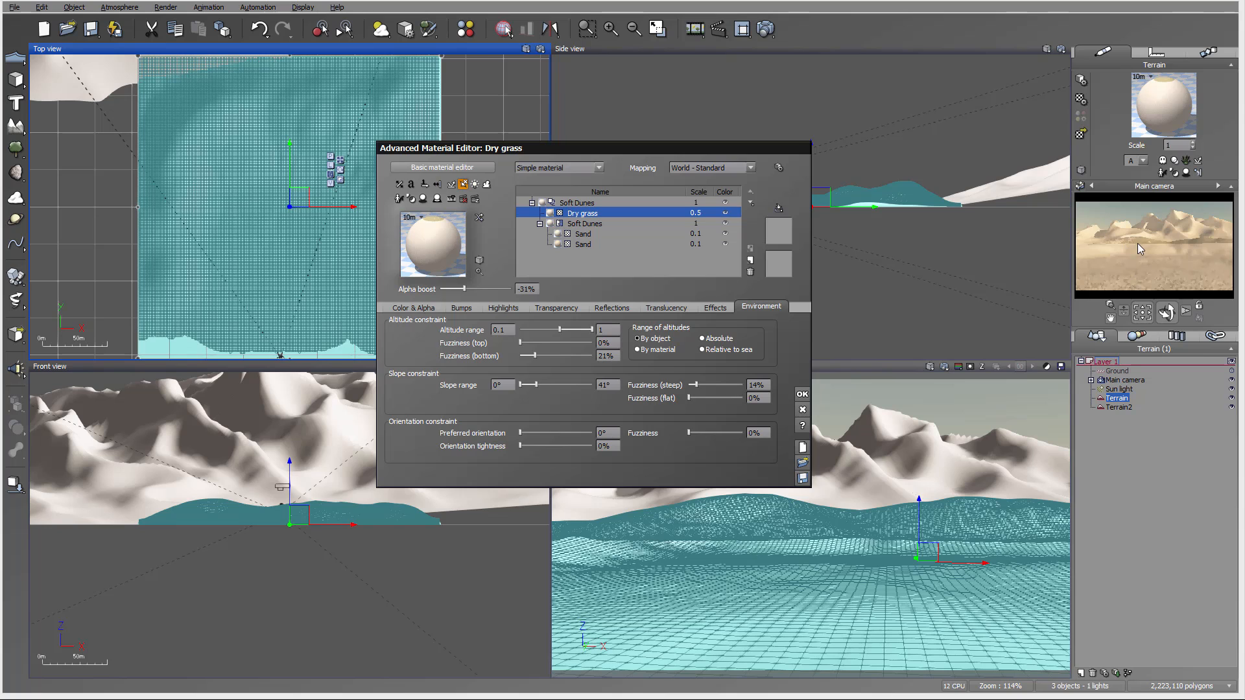
Render the scene to check the grass distribution, accept the post-render options, and close the render display.
{"action": "left_click", "coordinate": [767, 30]}
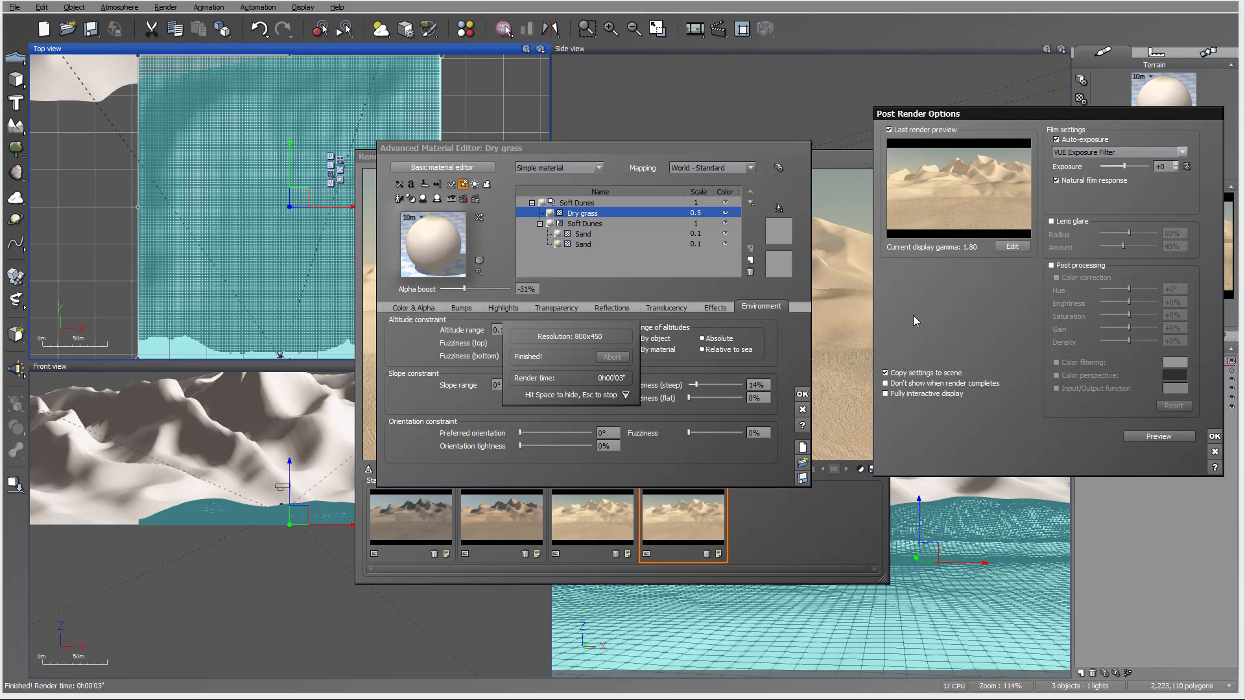
{"action": "left_click", "coordinate": [1214, 436]}
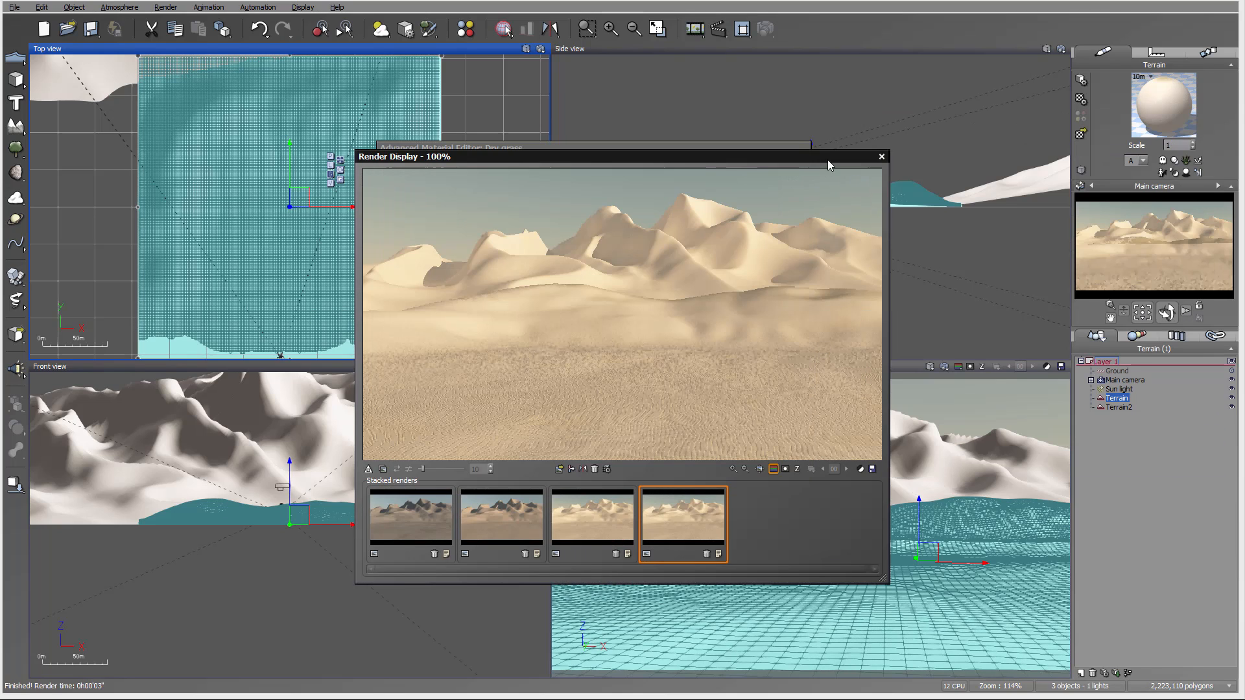
{"action": "left_click", "coordinate": [833, 169]}
{"action": "left_click", "coordinate": [882, 156]}
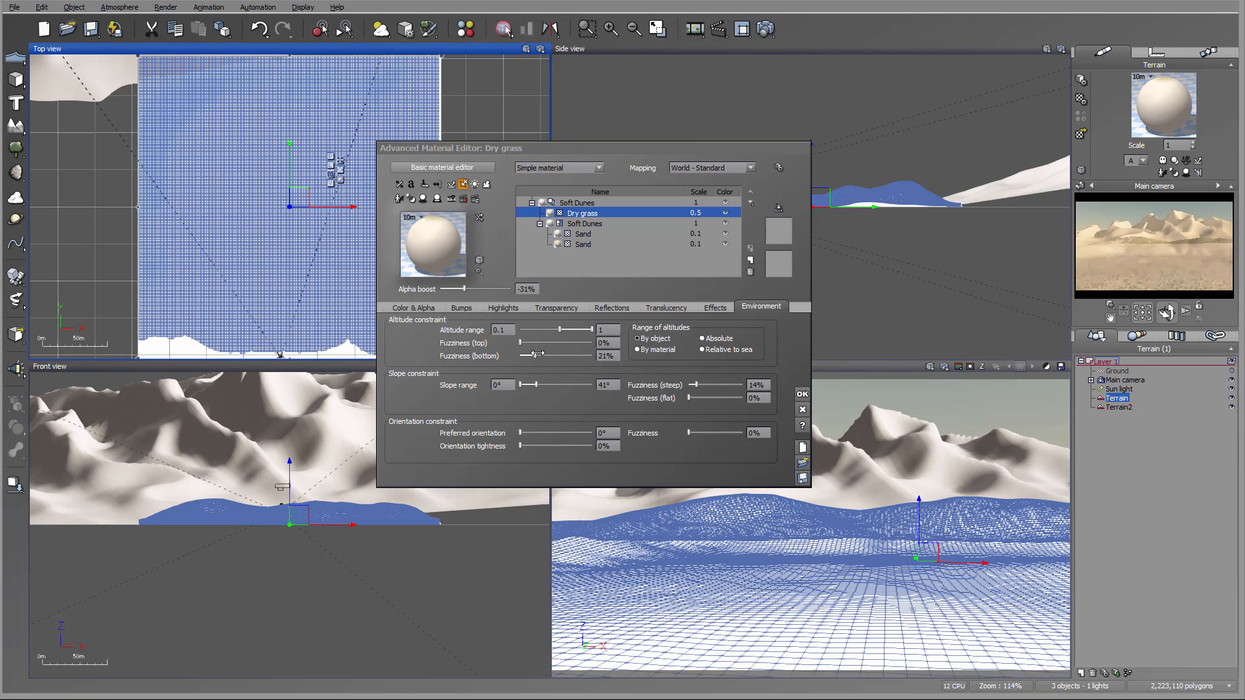
Set Dry grass's minimum altitude to -0.14, bottom fuzziness to 8%, maximum slope to 52° and steep fuzziness to 10%, and check it with a render.
{"action": "left_click_drag", "start_coordinate": [534, 354], "coordinate": [555, 329]}
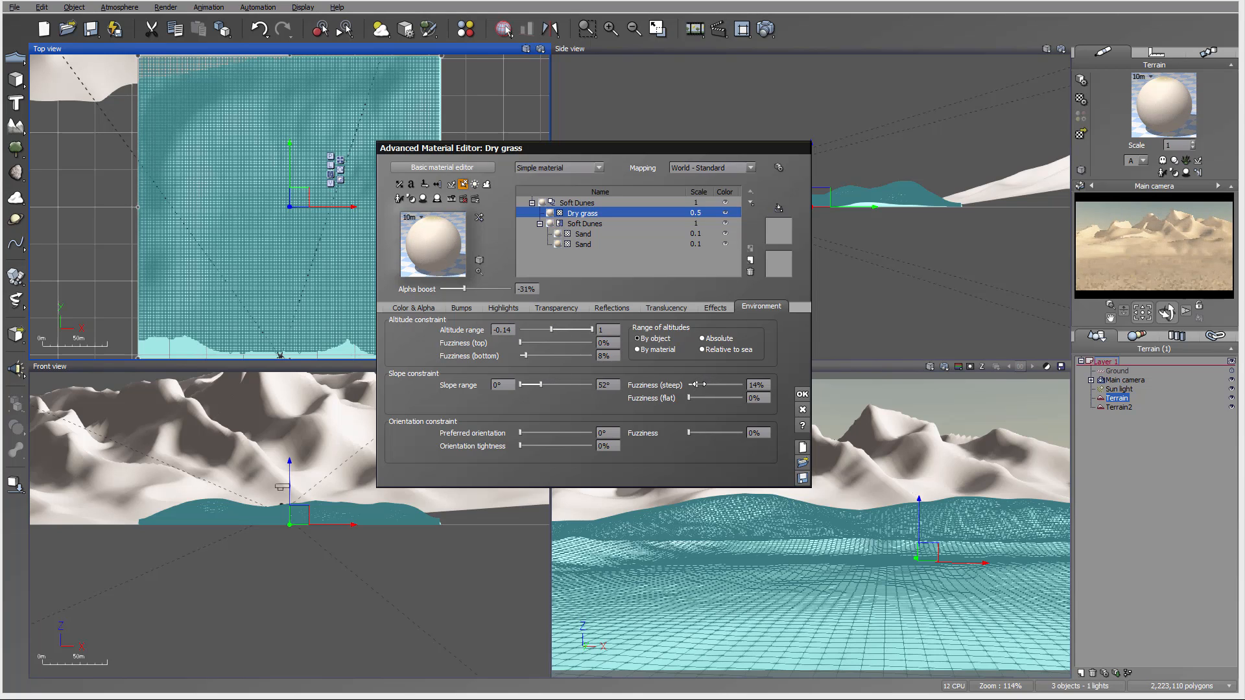
{"action": "left_click_drag", "start_coordinate": [698, 384], "coordinate": [692, 384]}
{"action": "left_click", "coordinate": [766, 29]}
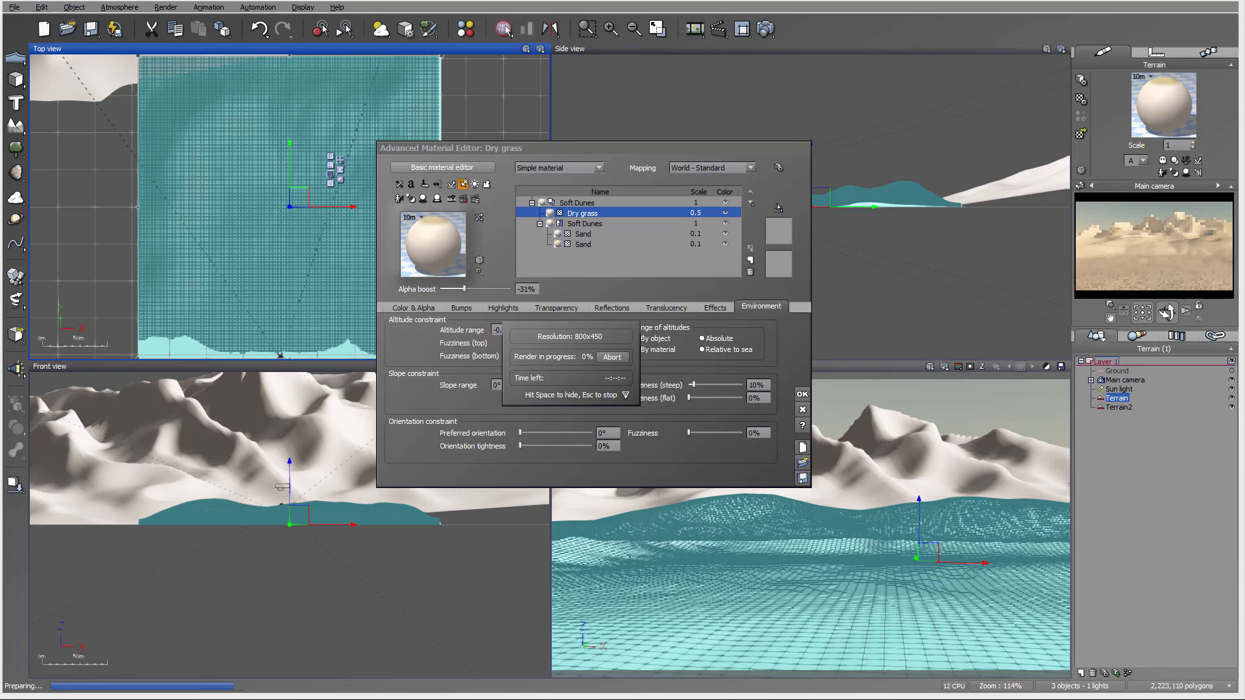
{"action": "left_click", "coordinate": [907, 376]}
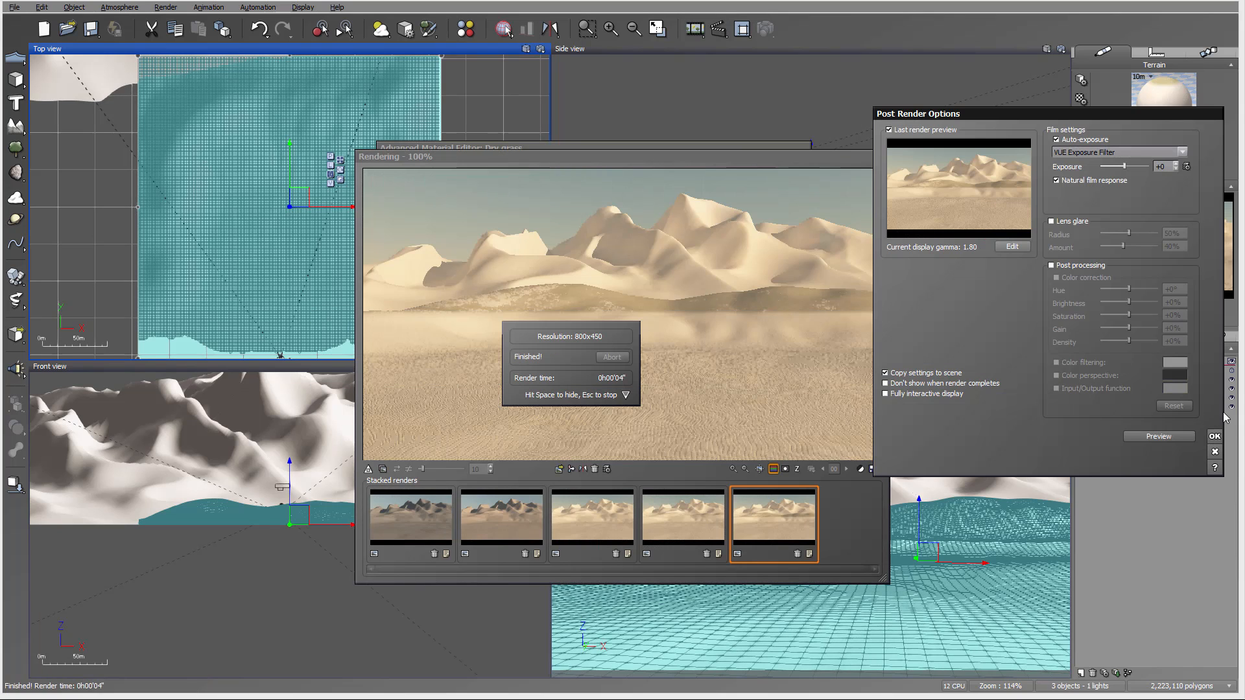
{"action": "left_click", "coordinate": [1215, 437]}
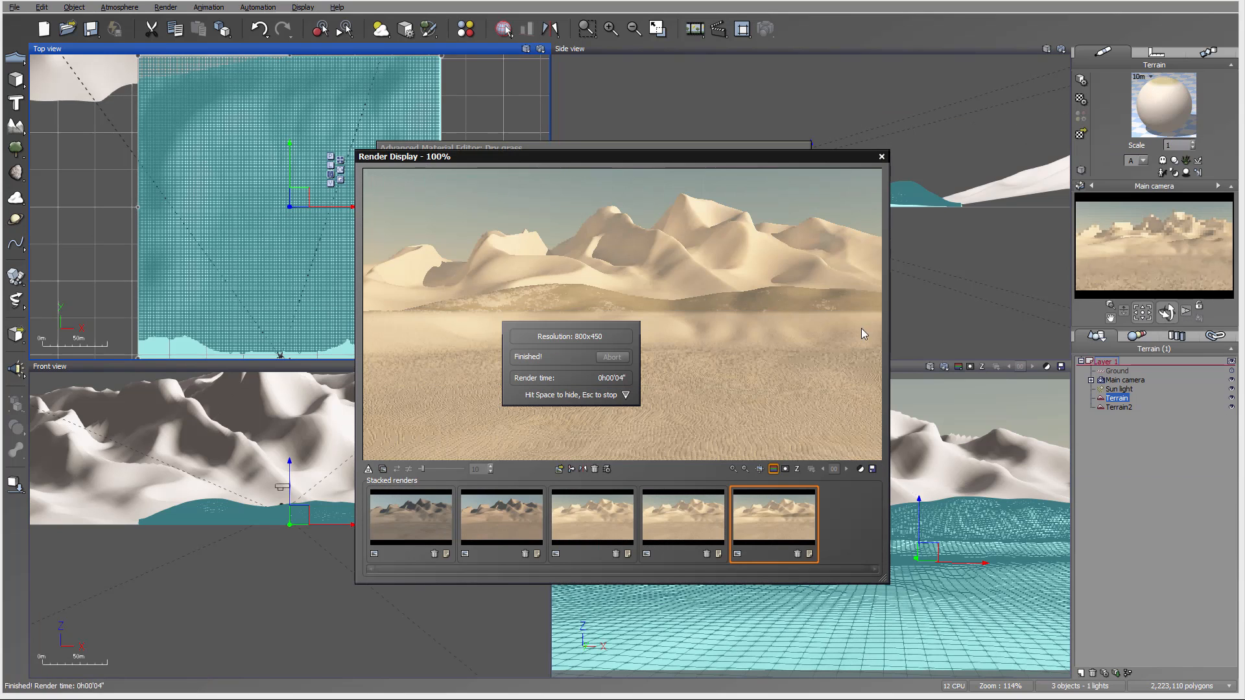
{"action": "left_click", "coordinate": [884, 162]}
Set Dry grass's bottom altitude fuzziness to 14%, steep fuzziness to 19% and maximum slope to 47°.
{"action": "left_click_drag", "start_coordinate": [530, 353], "coordinate": [533, 352]}
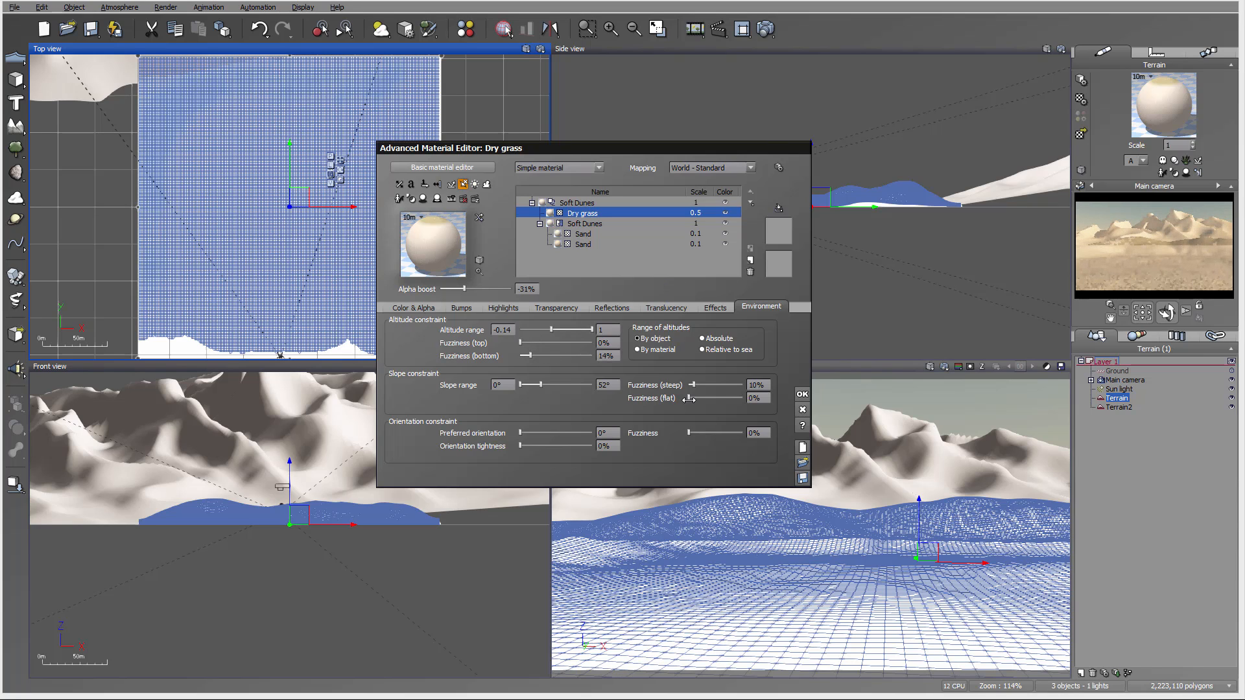
{"action": "left_click_drag", "start_coordinate": [692, 384], "coordinate": [699, 384]}
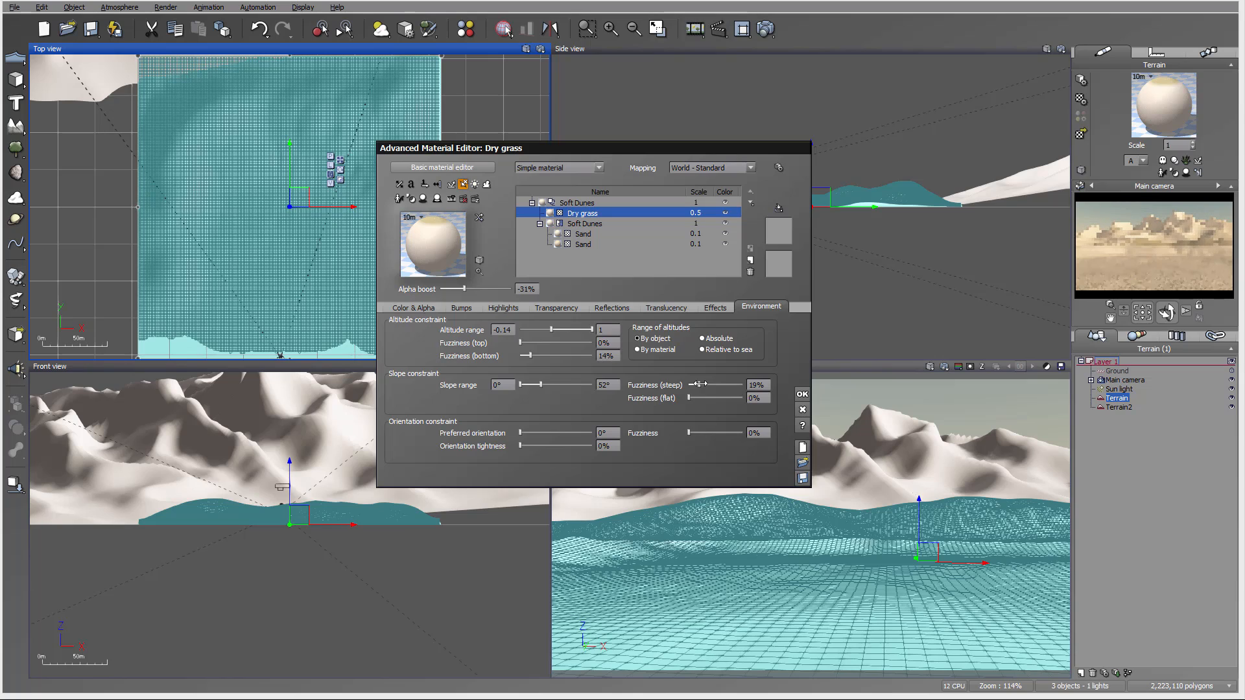
{"action": "left_click_drag", "start_coordinate": [540, 385], "coordinate": [539, 387]}
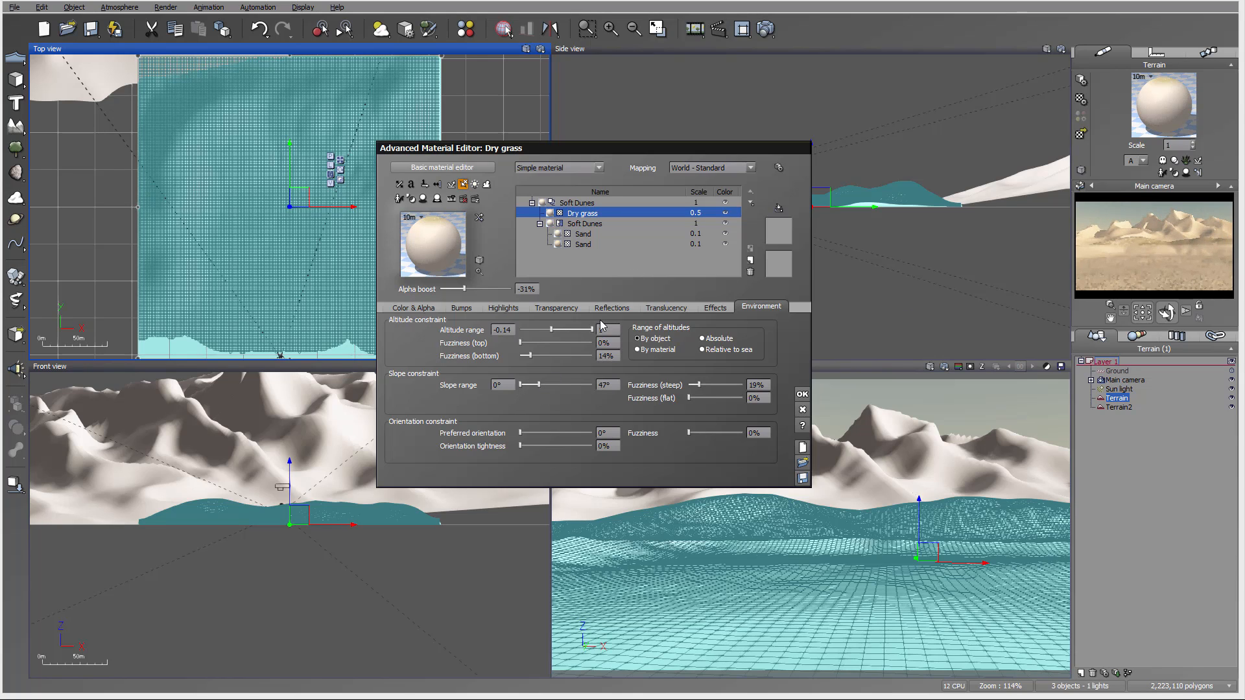
Render the scene to review the grass constraints, close the render, and accept the material changes.
{"action": "left_click", "coordinate": [766, 30]}
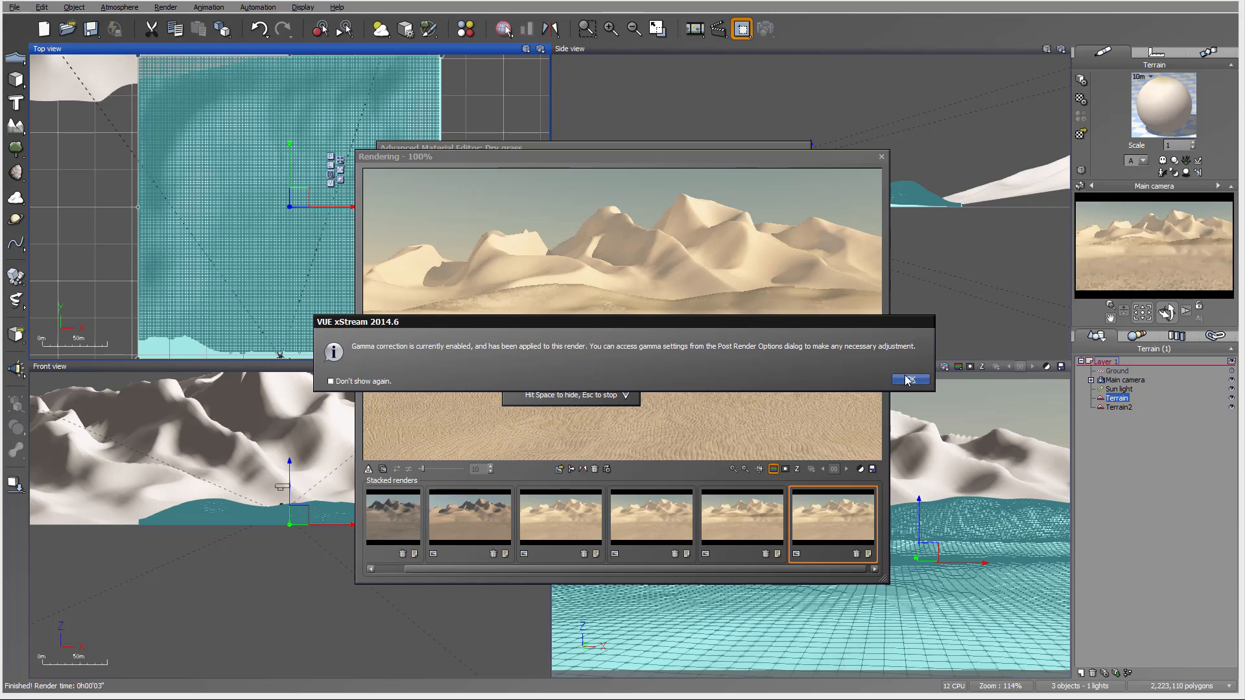
{"action": "left_click", "coordinate": [909, 379]}
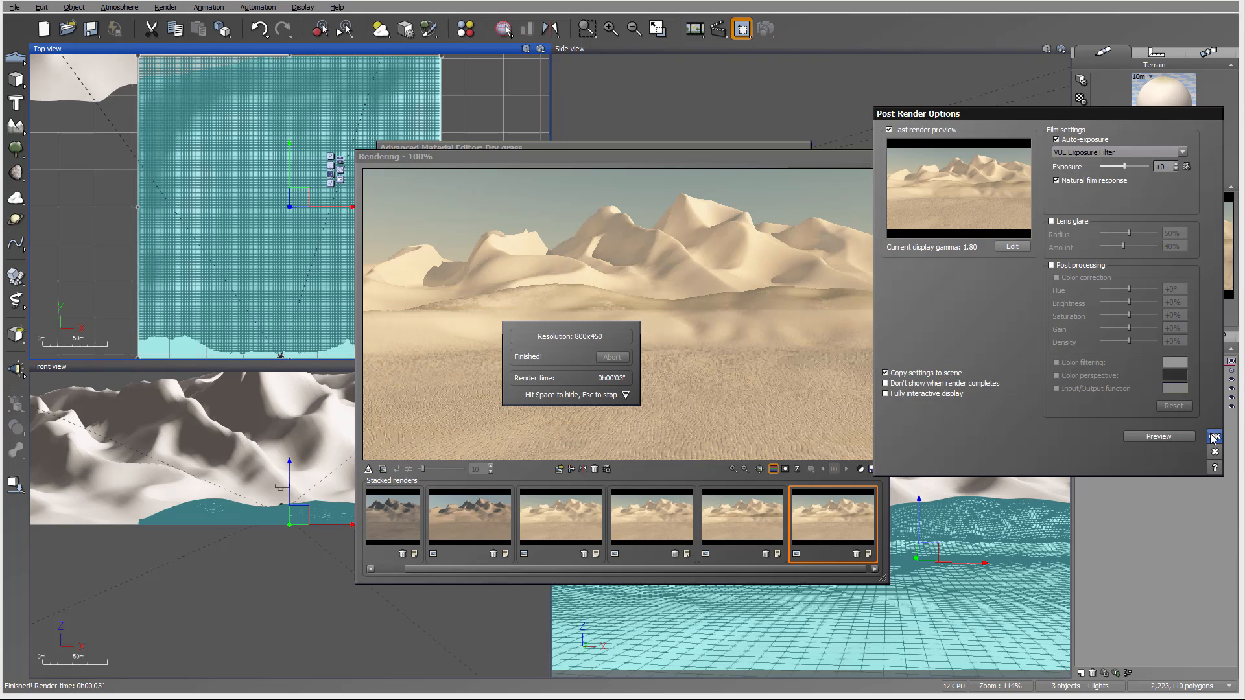
{"action": "left_click", "coordinate": [1215, 437]}
{"action": "left_click", "coordinate": [880, 157]}
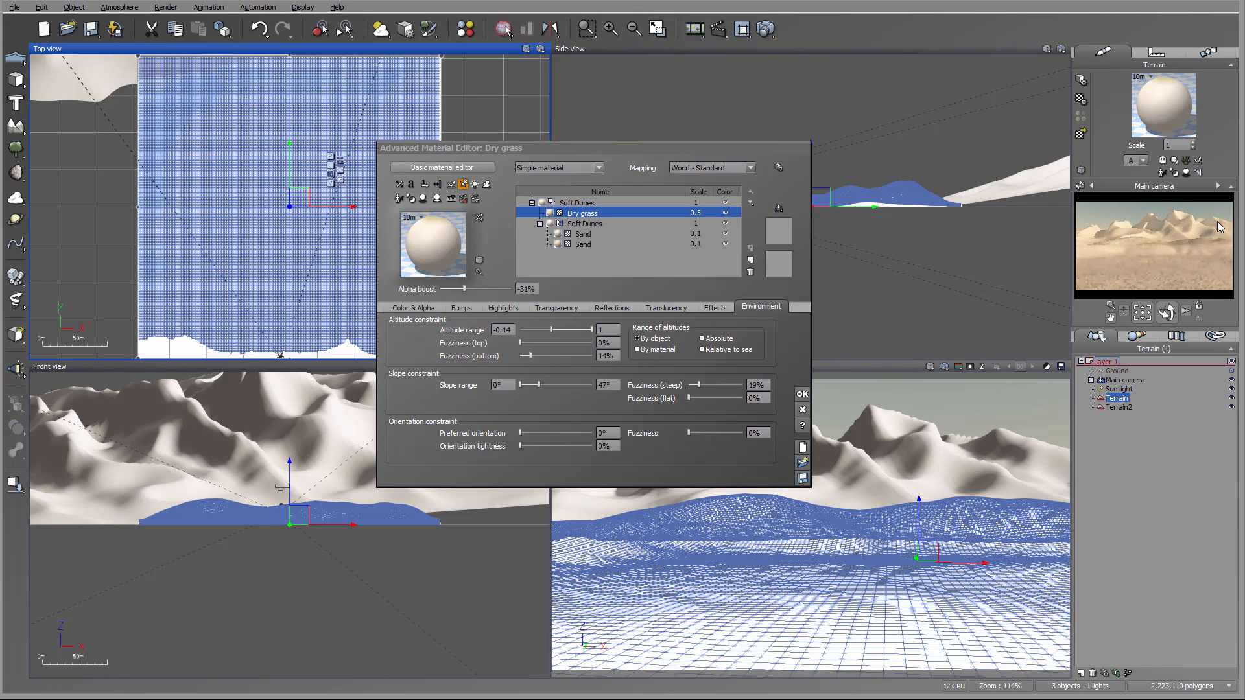
{"action": "left_click", "coordinate": [801, 394]}
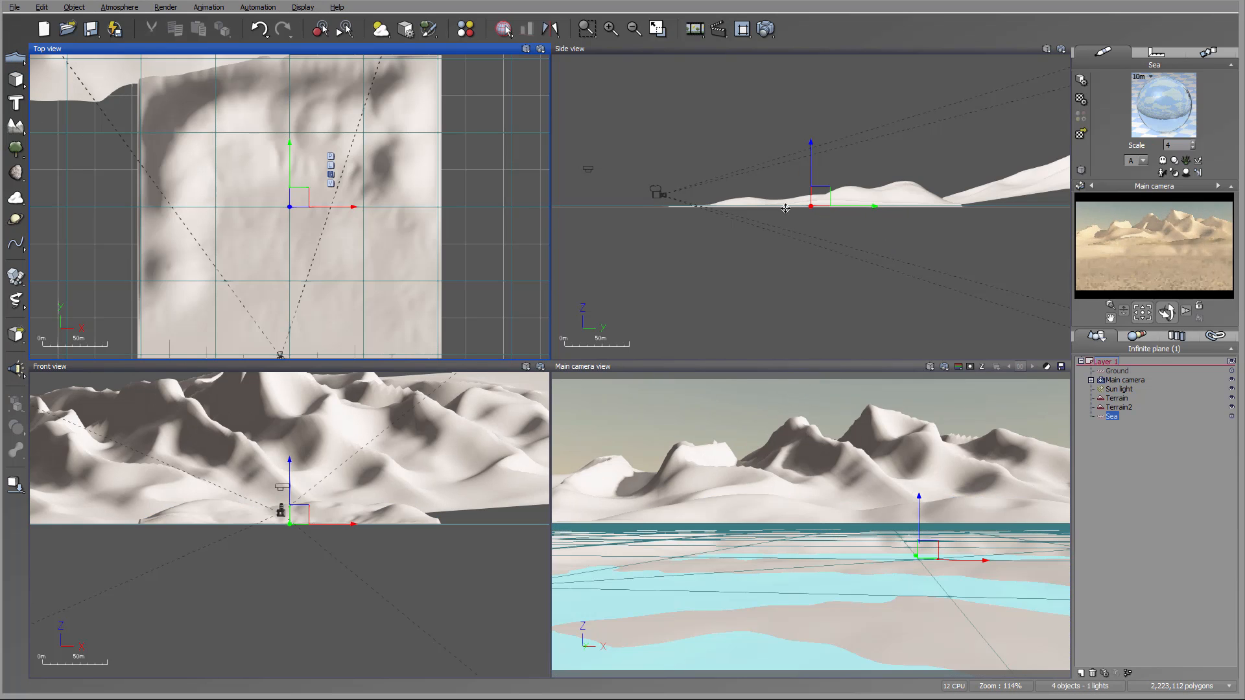
Add a Sea plane and raise it slightly in the side view so that water covers the terrain's foreground.
{"action": "left_click", "coordinate": [812, 170]}
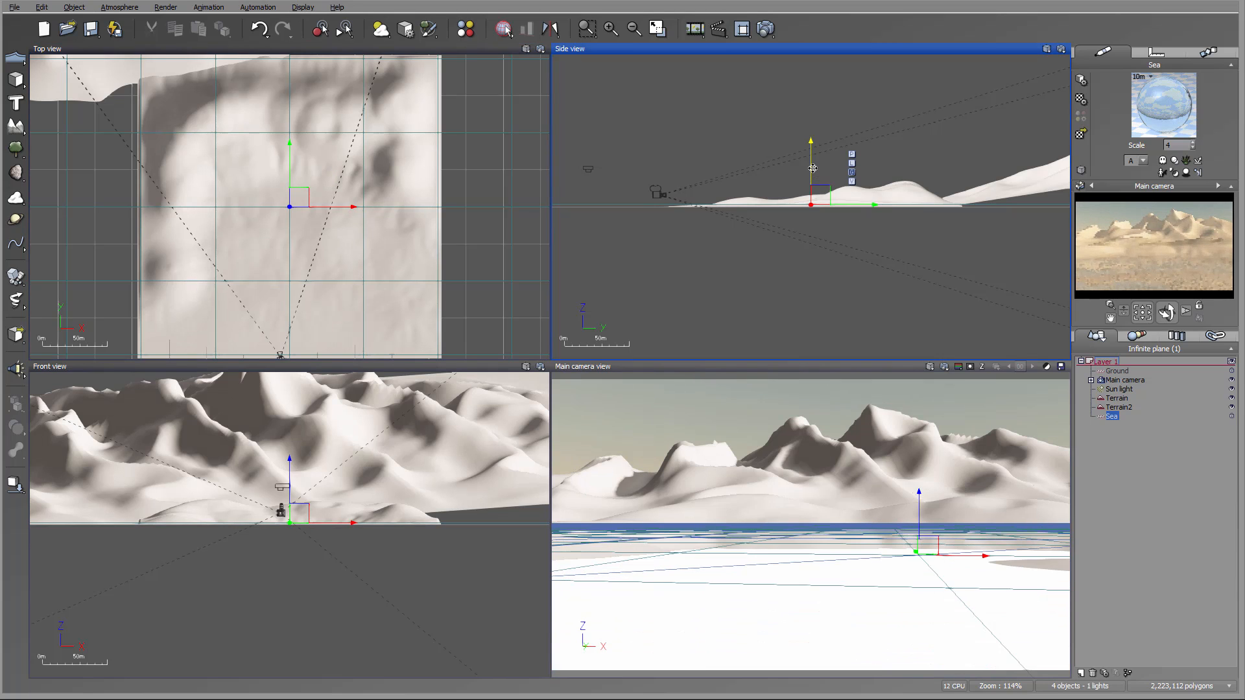
{"action": "left_click_drag", "start_coordinate": [813, 168], "coordinate": [811, 165]}
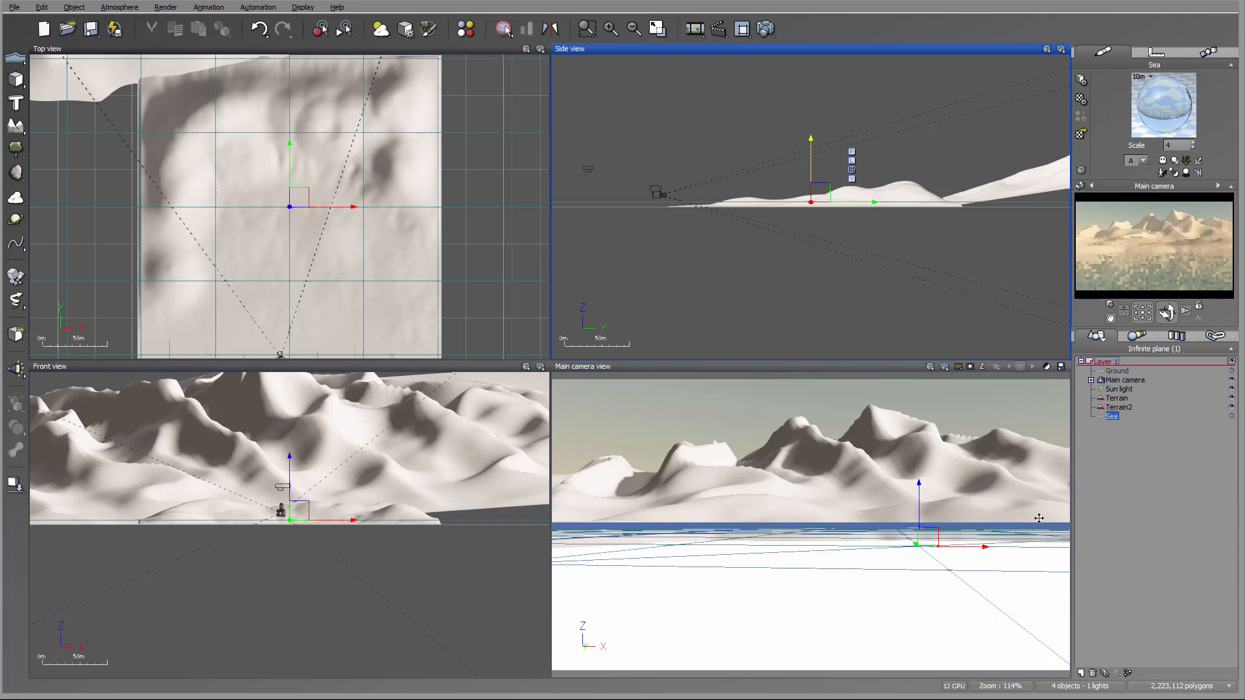
{"action": "right_click", "coordinate": [1193, 257]}
Tilt the main camera slightly upward and check the main camera view with a quick render.
{"action": "left_click", "coordinate": [1126, 380]}
{"action": "mouse_move", "coordinate": [1167, 312]}
{"action": "left_mouse_down"}
{"action": "mouse_move", "coordinate": [1169, 297]}
{"action": "mouse_move", "coordinate": [1167, 315]}
{"action": "left_mouse_up"}
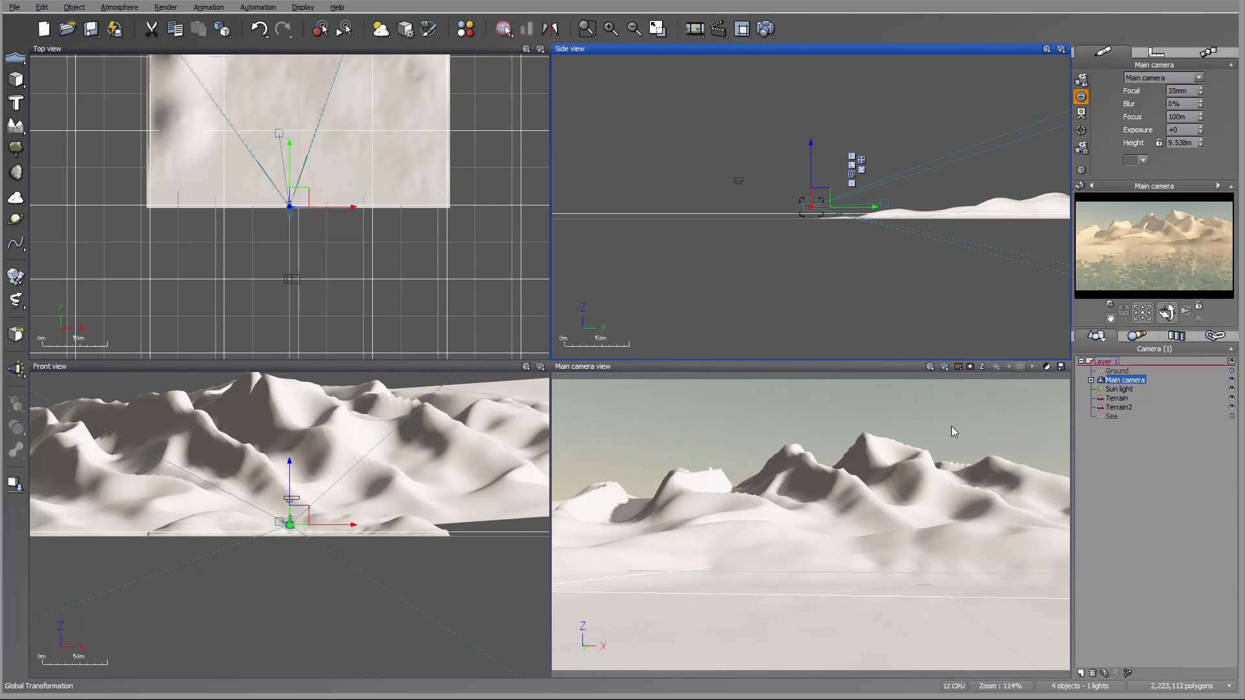
{"action": "left_click", "coordinate": [944, 365]}
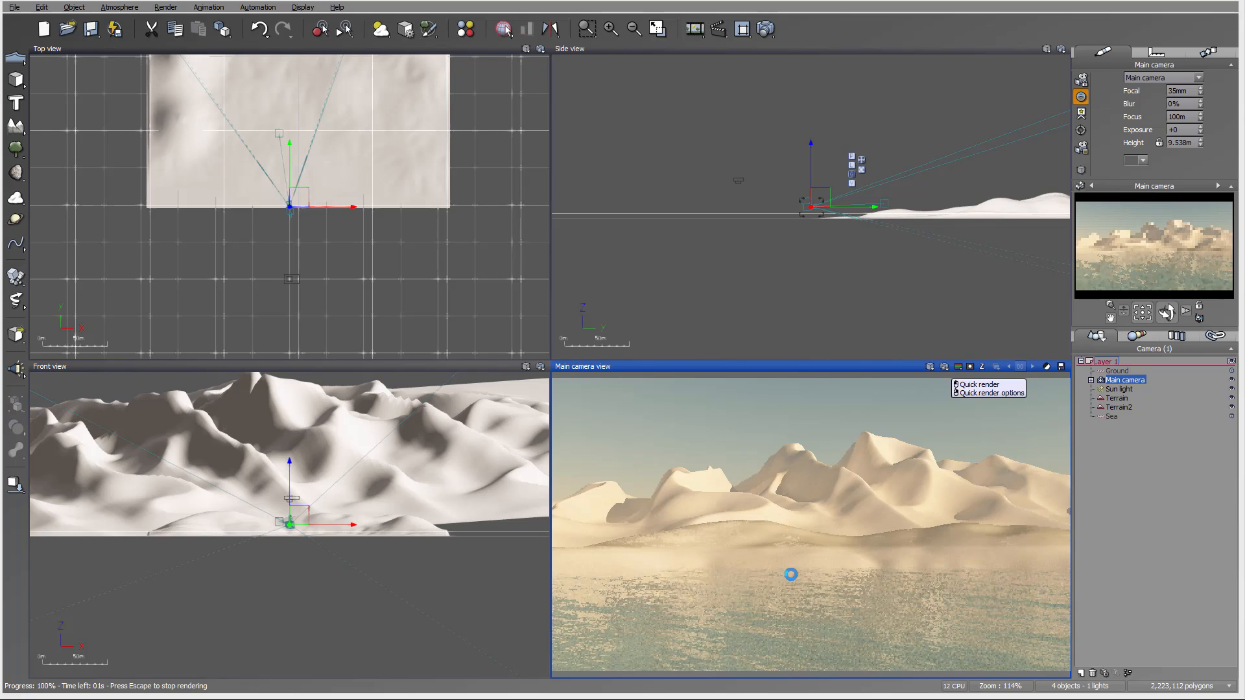
{"action": "left_click", "coordinate": [922, 376]}
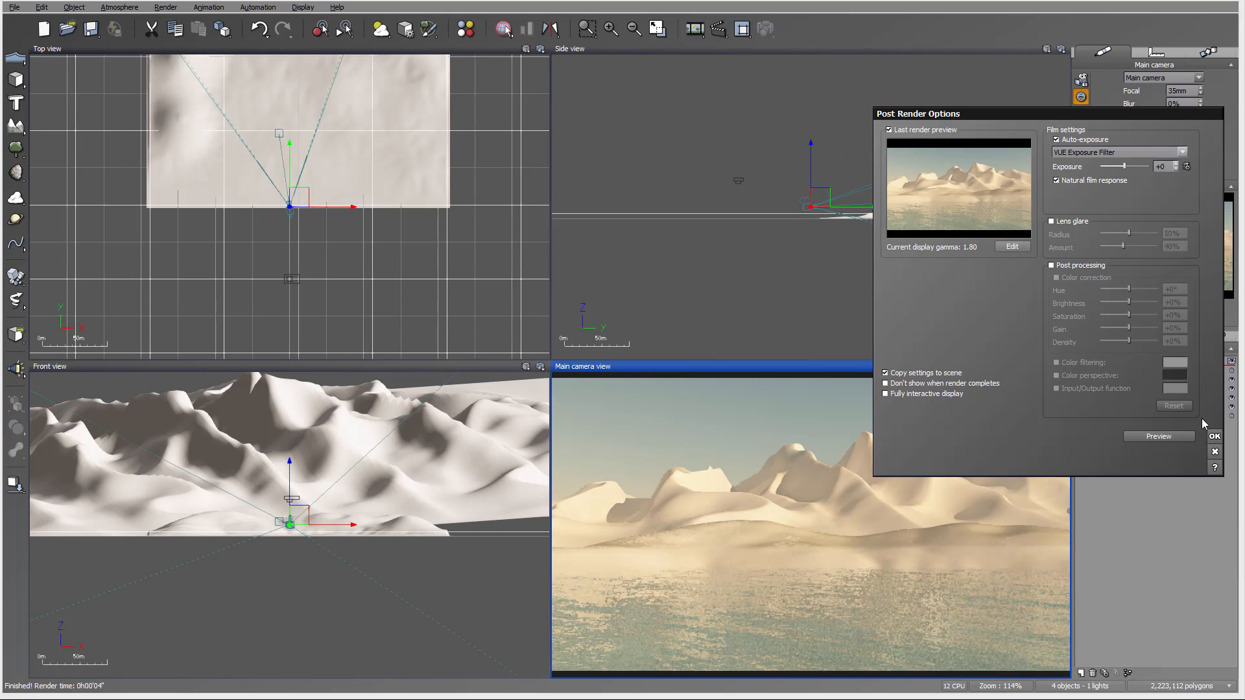
{"action": "left_click", "coordinate": [1215, 437]}
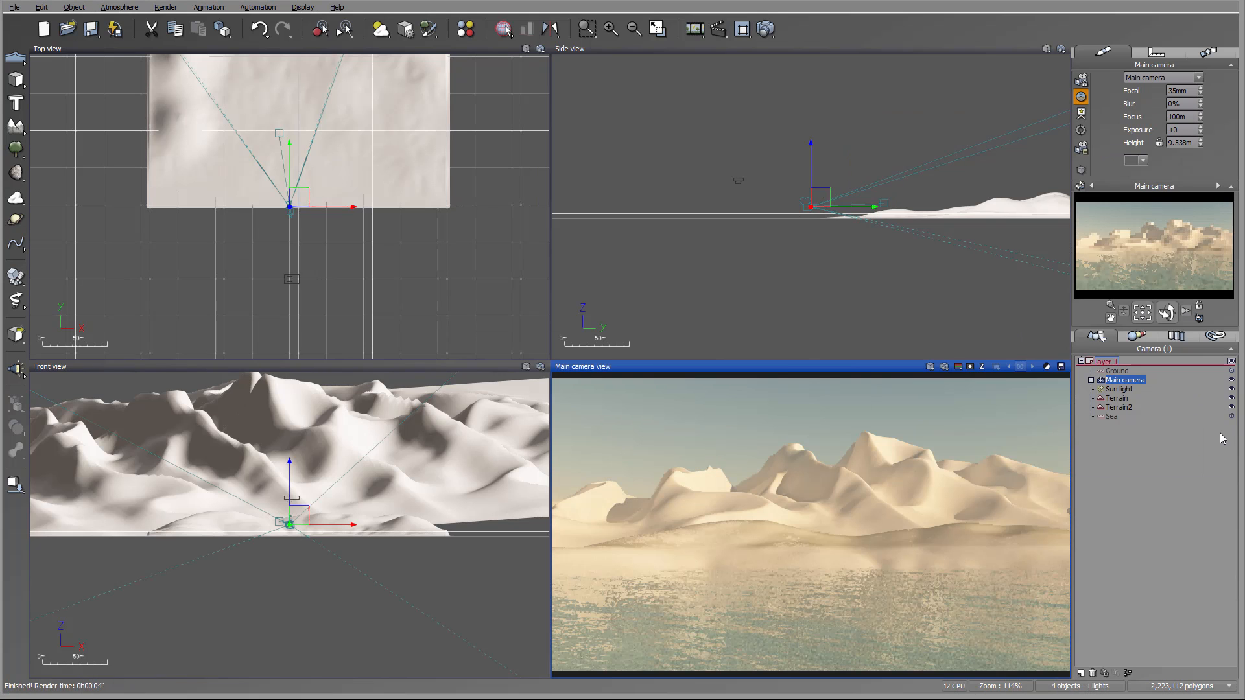
Turn on the safe frames and the 4 x 3 field grid in the main camera view's frame guides.
{"action": "left_click", "coordinate": [930, 367]}
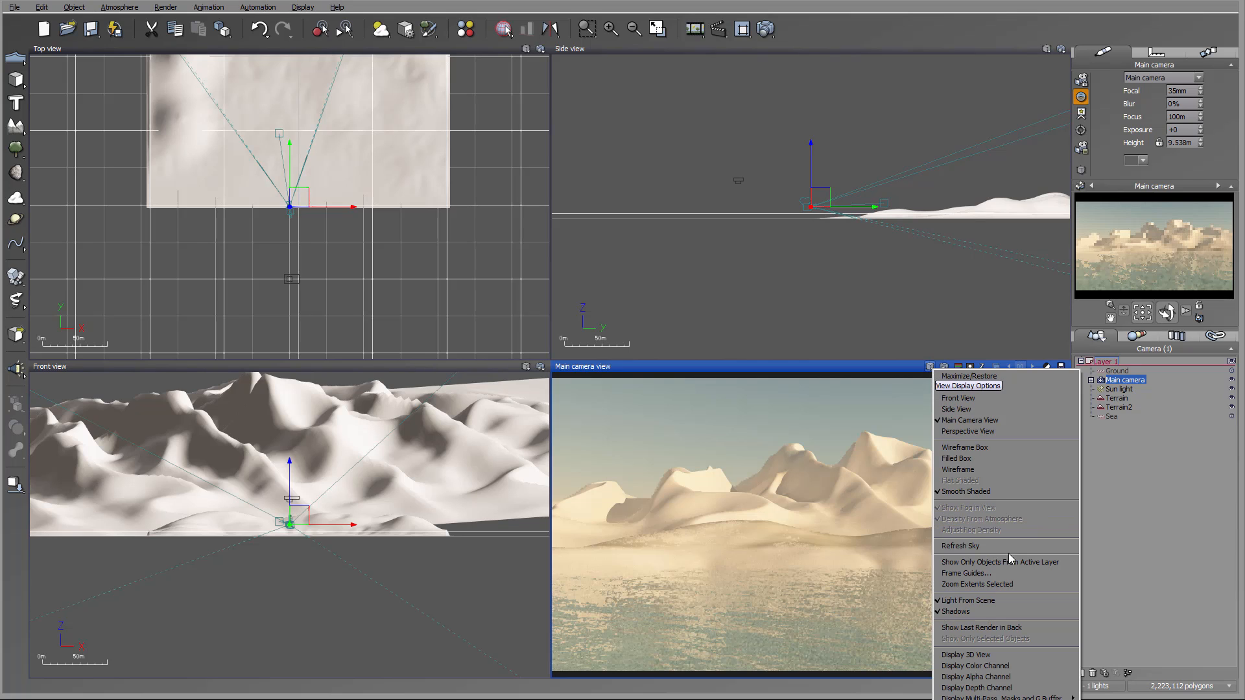
{"action": "left_click", "coordinate": [1023, 574]}
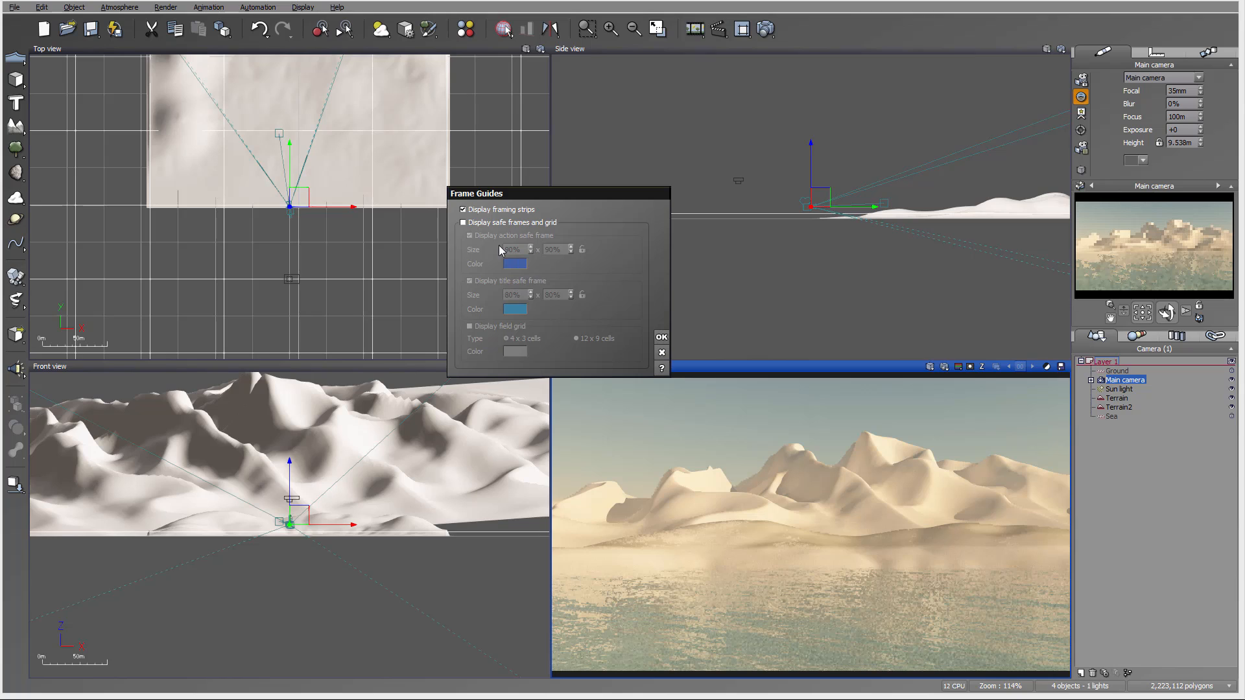
{"action": "left_click", "coordinate": [463, 223]}
{"action": "left_click", "coordinate": [516, 328]}
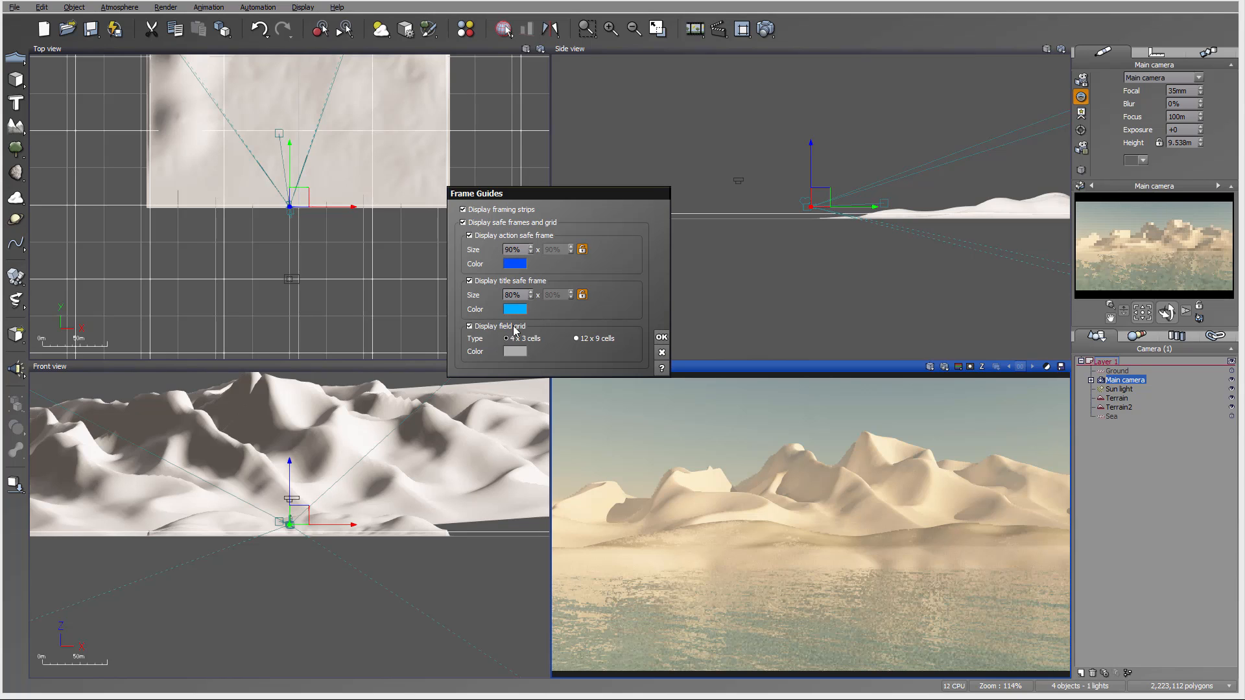
{"action": "left_click", "coordinate": [661, 338]}
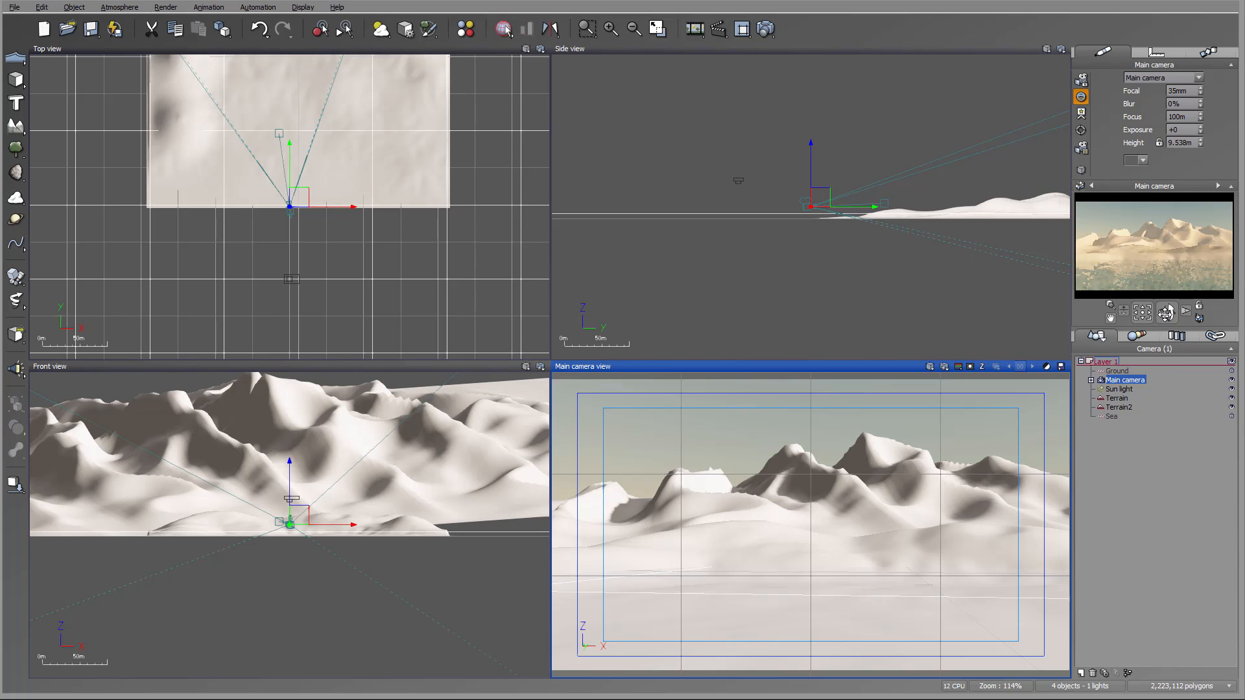
Tilt the main camera far upward to try a low horizon against the grid, and tilt it back down.
{"action": "left_click_drag", "start_coordinate": [1167, 313], "coordinate": [1169, 296]}
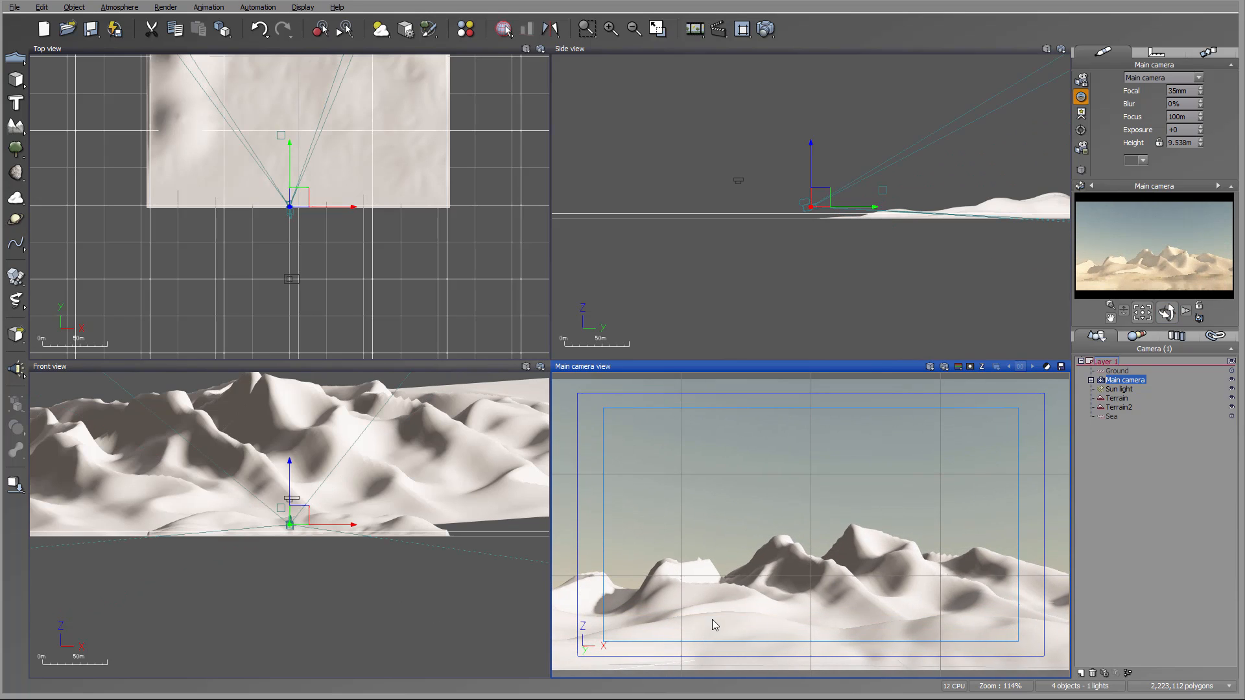
{"action": "left_click_drag", "start_coordinate": [1168, 314], "coordinate": [1167, 332]}
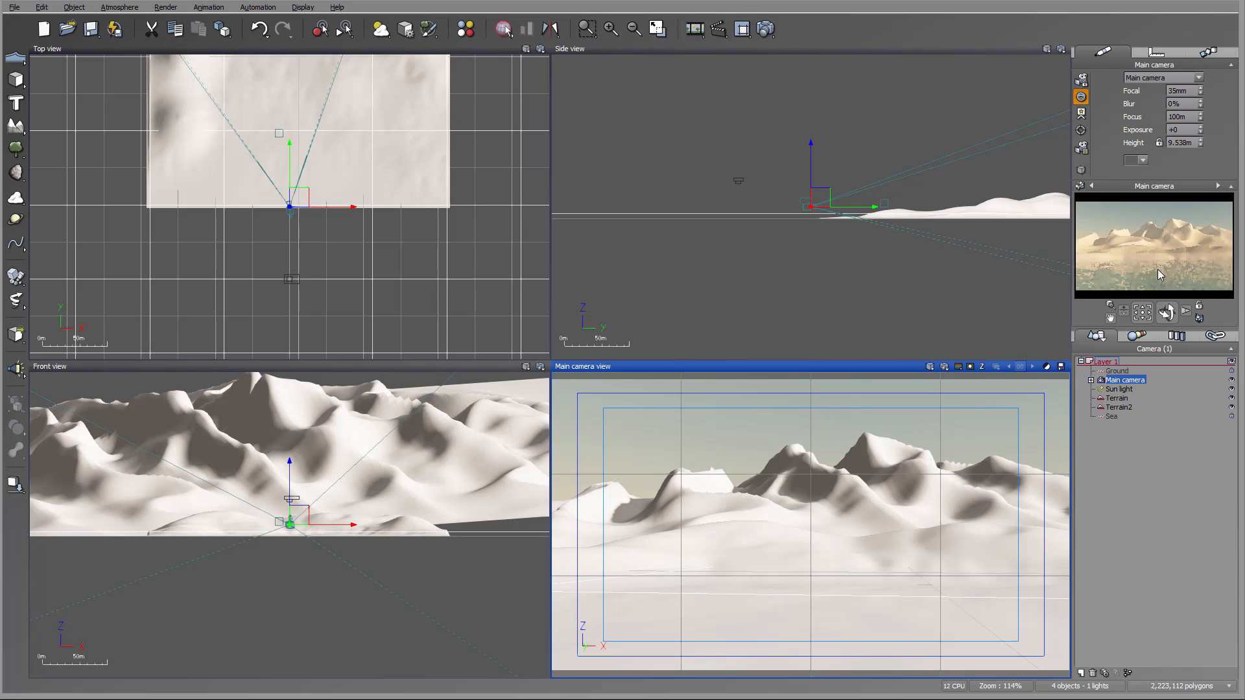
Render the main camera's composition with the water, accept the post-render options, and close the render display.
{"action": "left_click", "coordinate": [765, 29]}
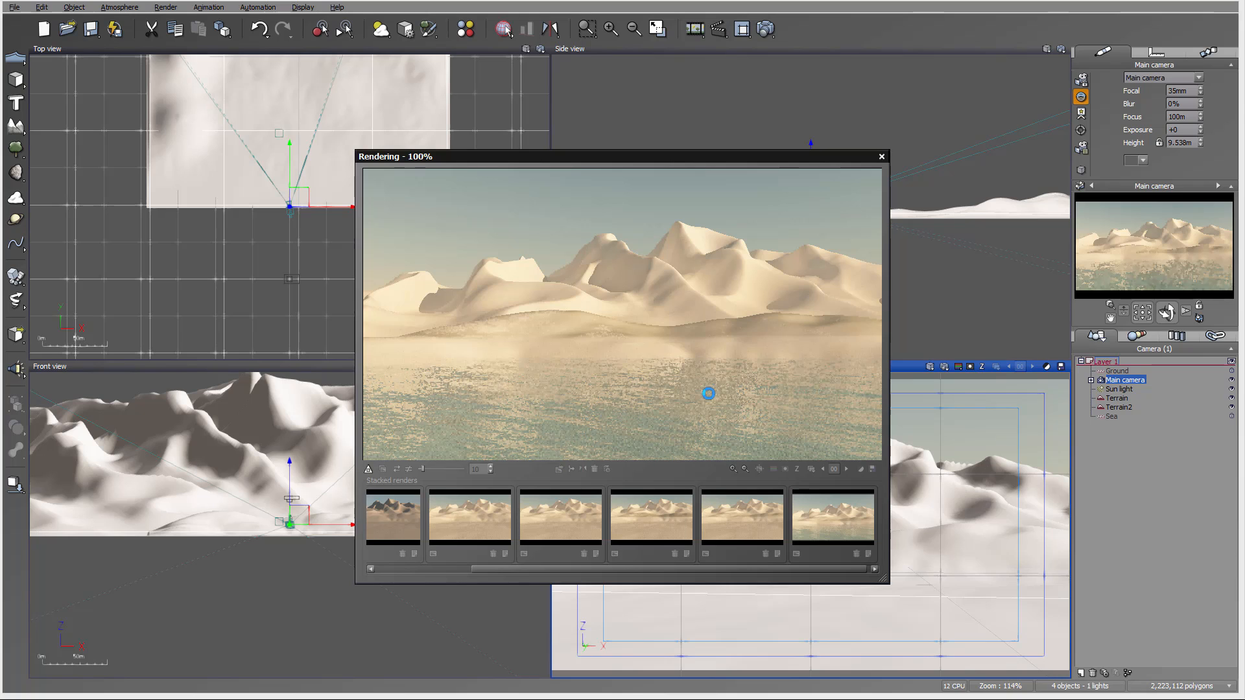
{"action": "left_click", "coordinate": [908, 375]}
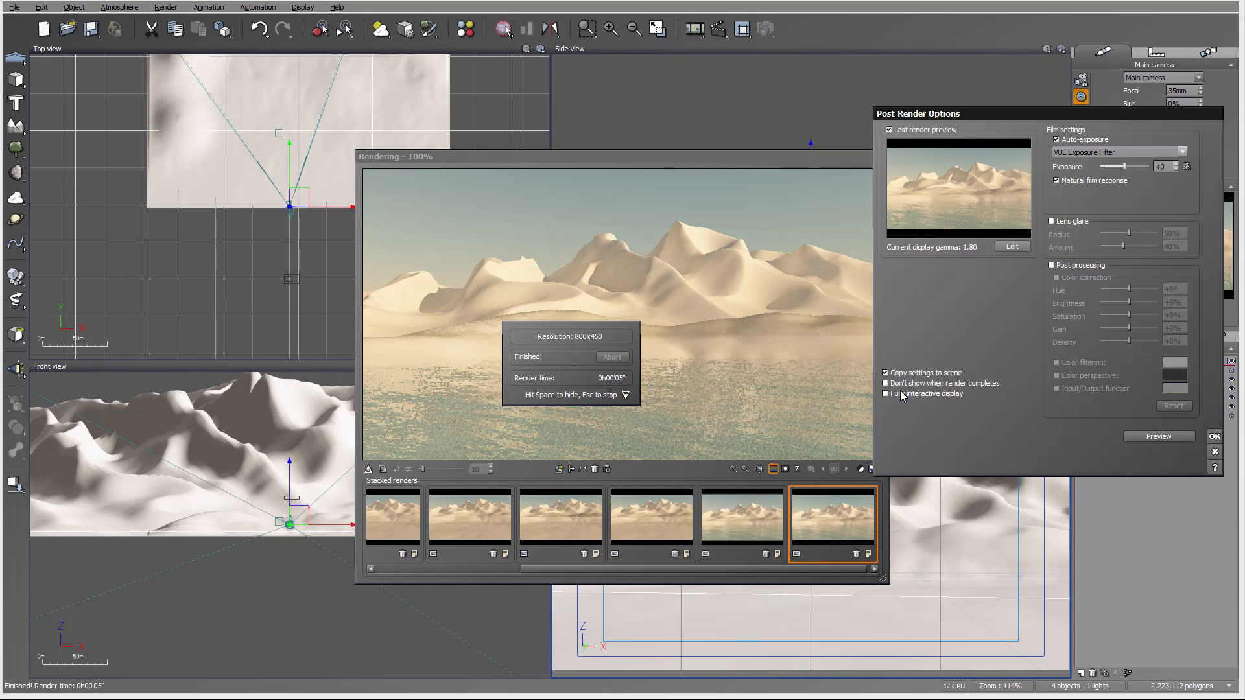
{"action": "left_click", "coordinate": [1215, 437]}
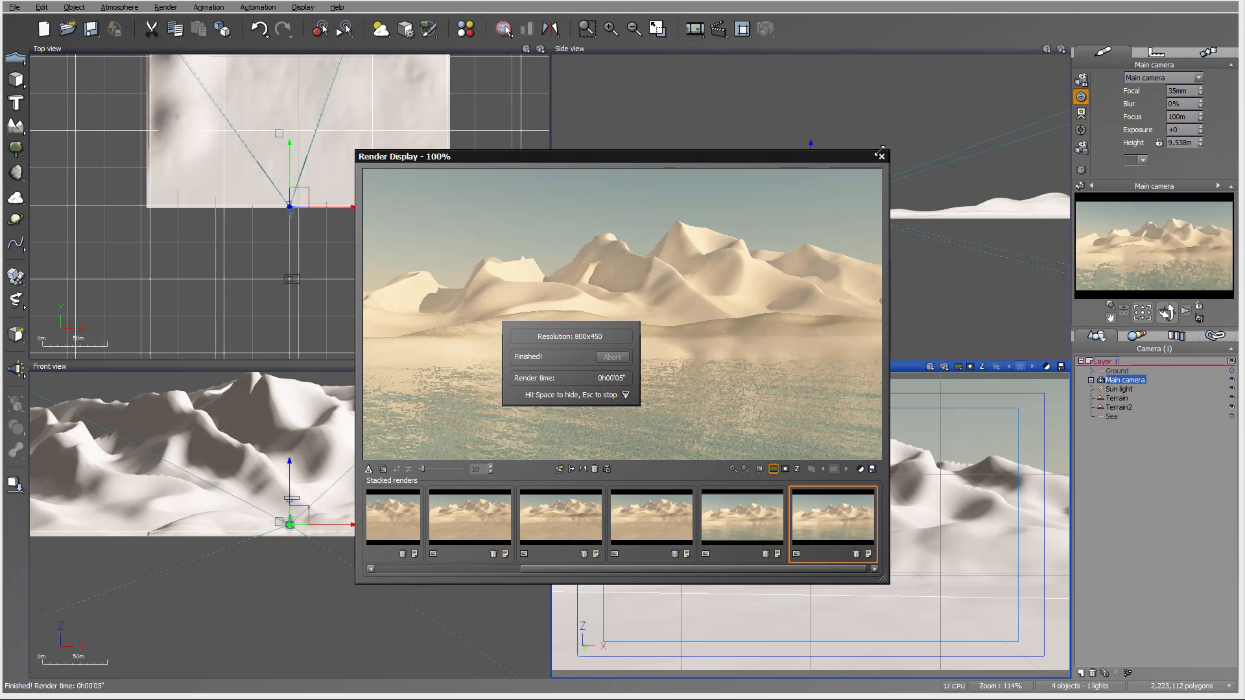
{"action": "left_click", "coordinate": [882, 157]}
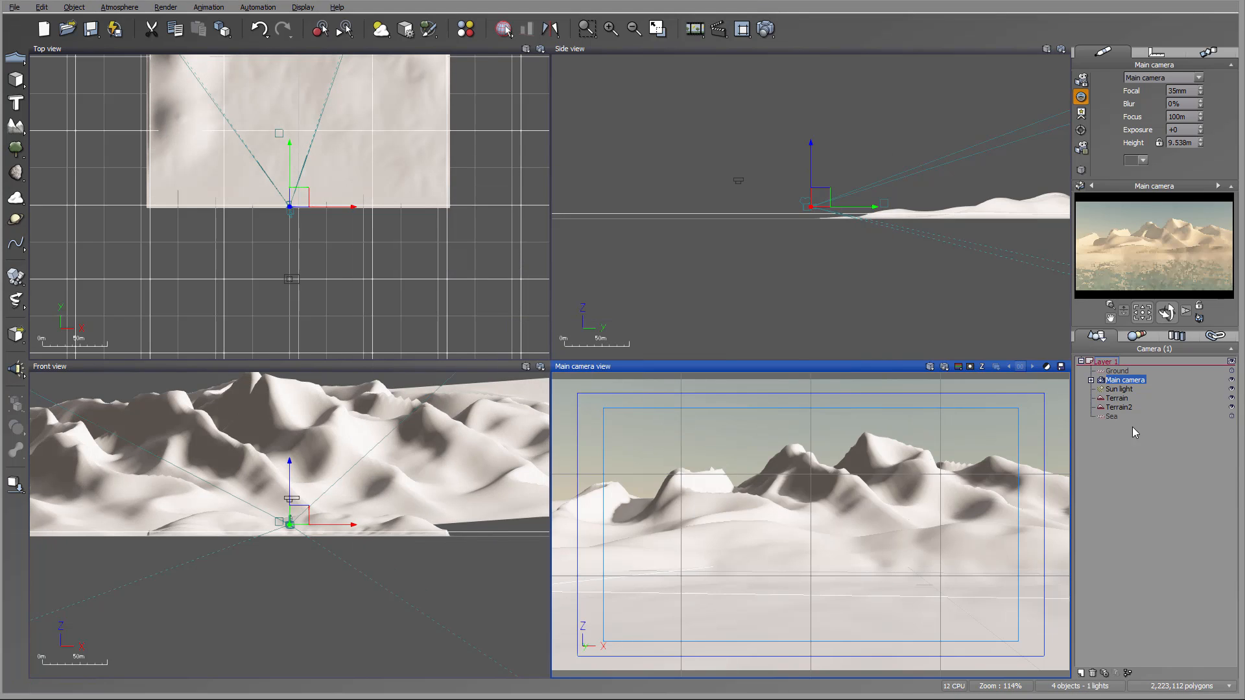
Select the Sea plane and set its material scale to 1.
{"action": "left_click", "coordinate": [1111, 415]}
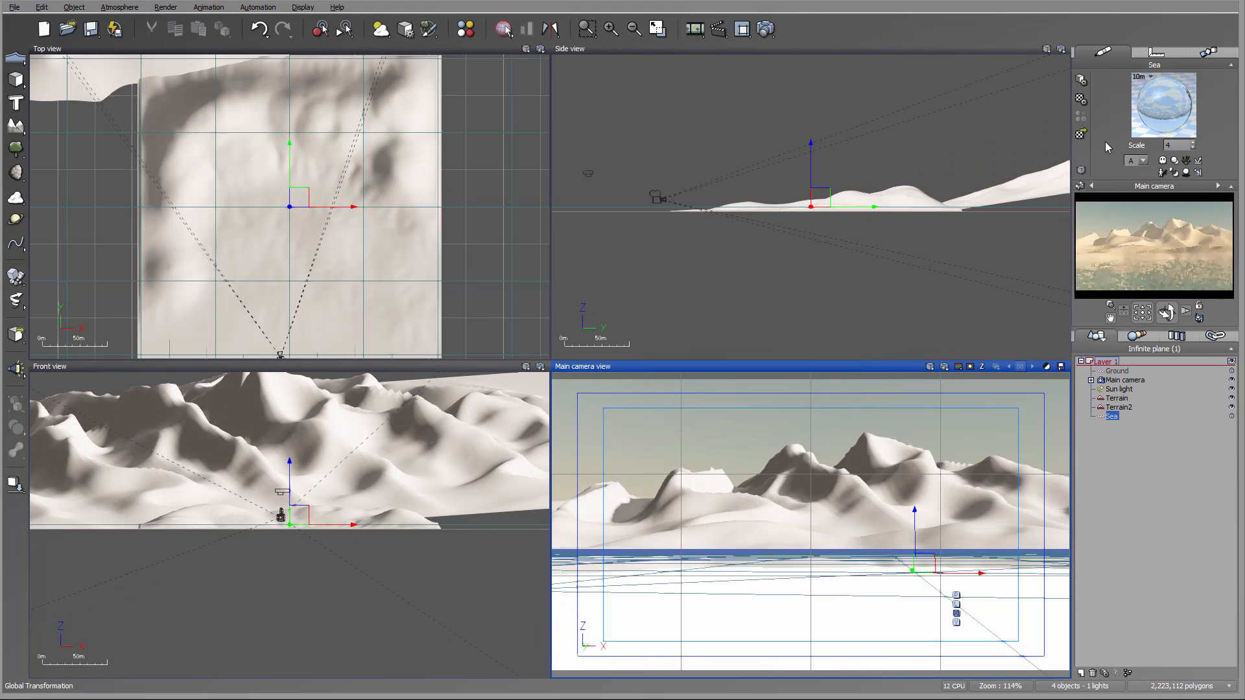
{"action": "left_click", "coordinate": [1176, 143]}
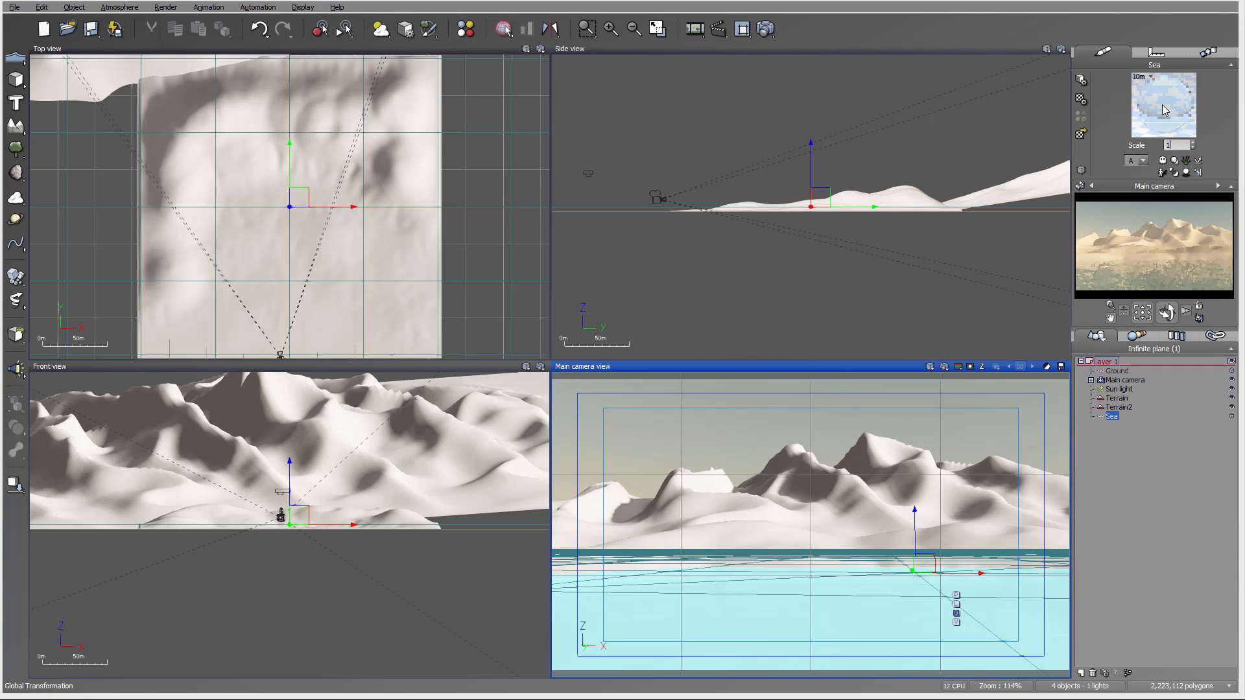
Edit the Sea's material and set the bump depth of its Default water layer to 0.5.
{"action": "right_click", "coordinate": [1171, 112]}
{"action": "left_click", "coordinate": [1171, 113]}
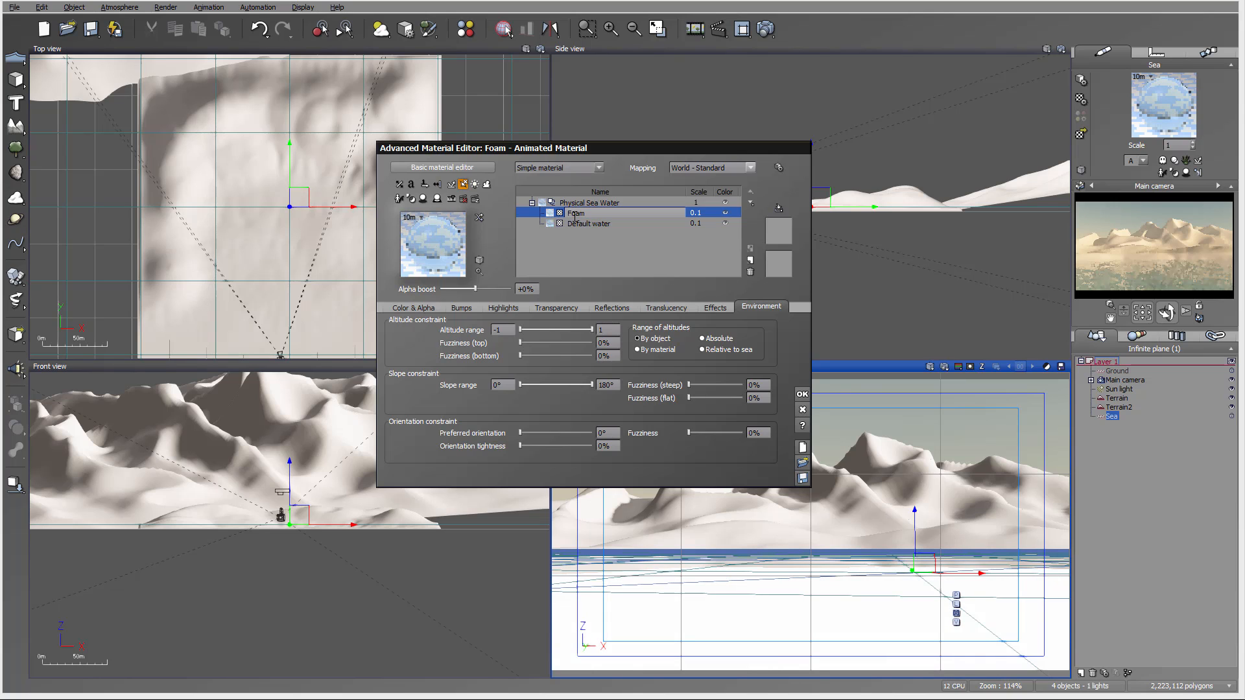
{"action": "left_click", "coordinate": [591, 224]}
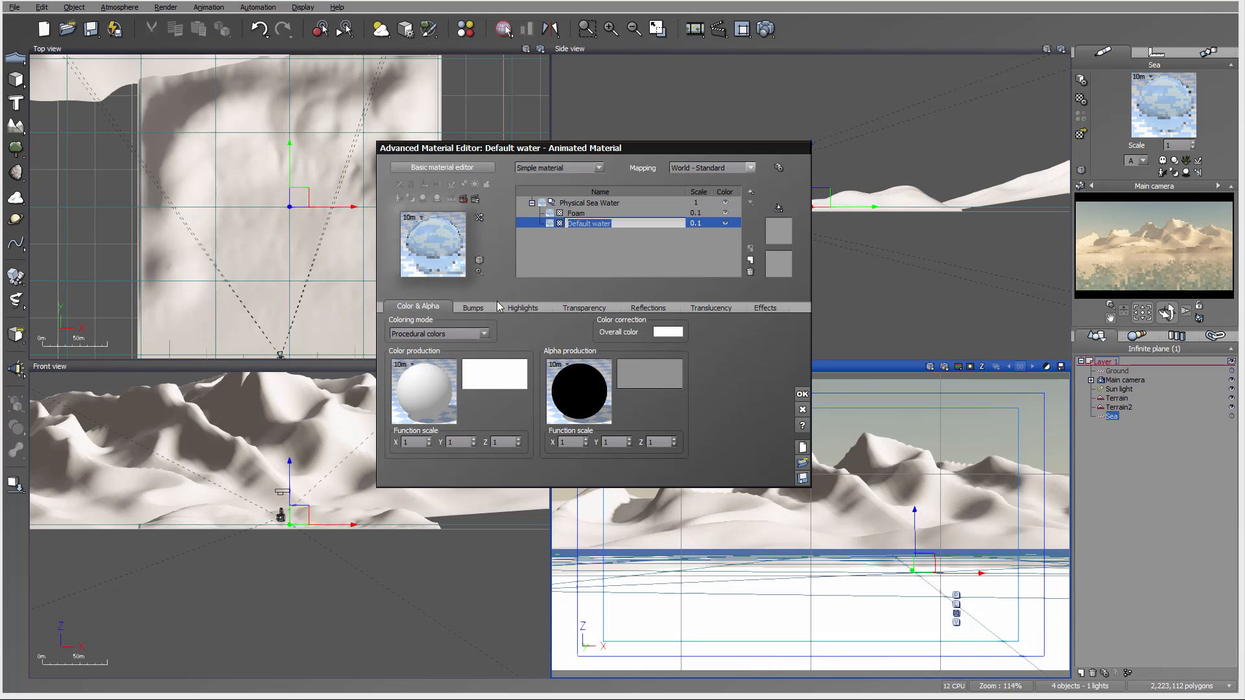
{"action": "left_click", "coordinate": [473, 308]}
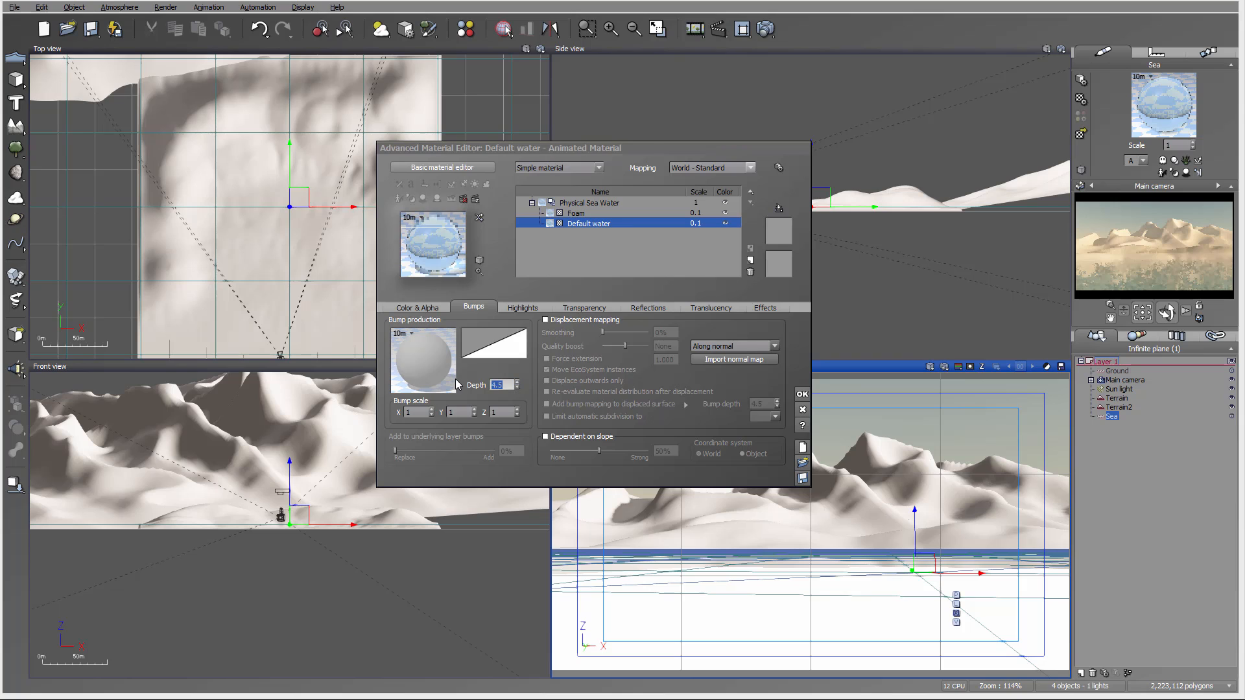
{"action": "type", "text": ".5"}
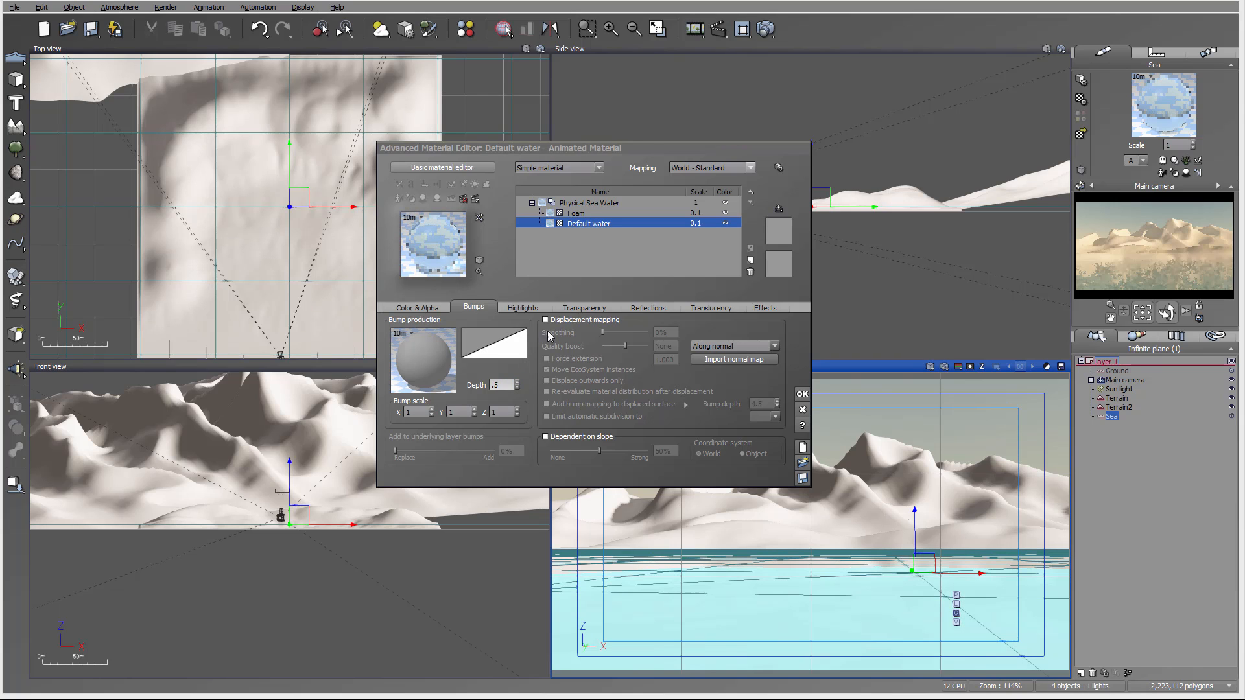
Set the Default water layer's absorption depth to 8.43 m and its turn-reflective-with-angle to 55%, and accept the material.
{"action": "left_click", "coordinate": [584, 307]}
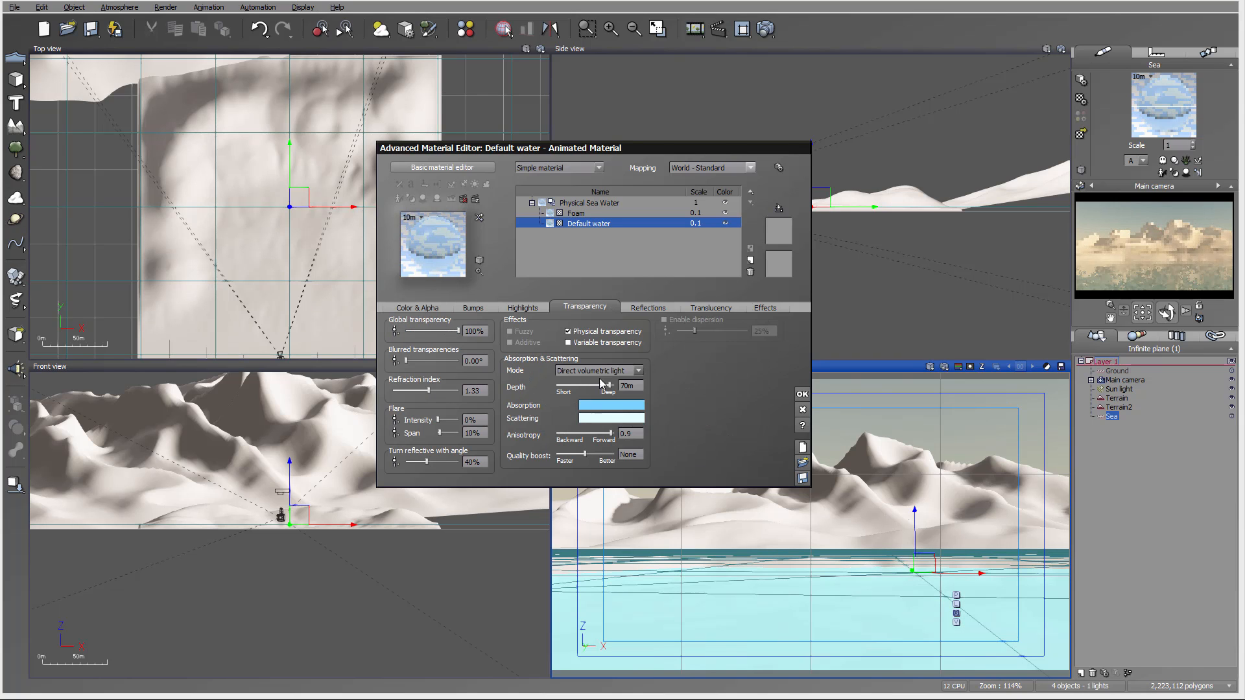
{"action": "left_click_drag", "start_coordinate": [609, 385], "coordinate": [591, 385]}
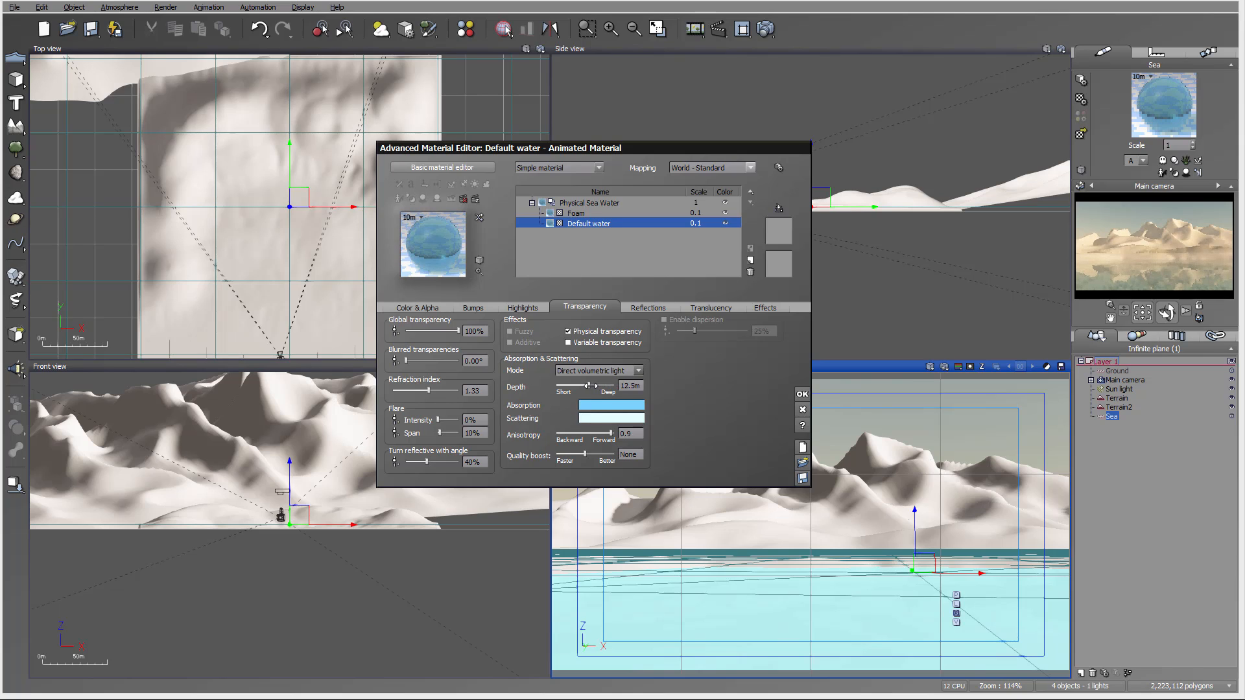
{"action": "left_click_drag", "start_coordinate": [590, 386], "coordinate": [586, 386]}
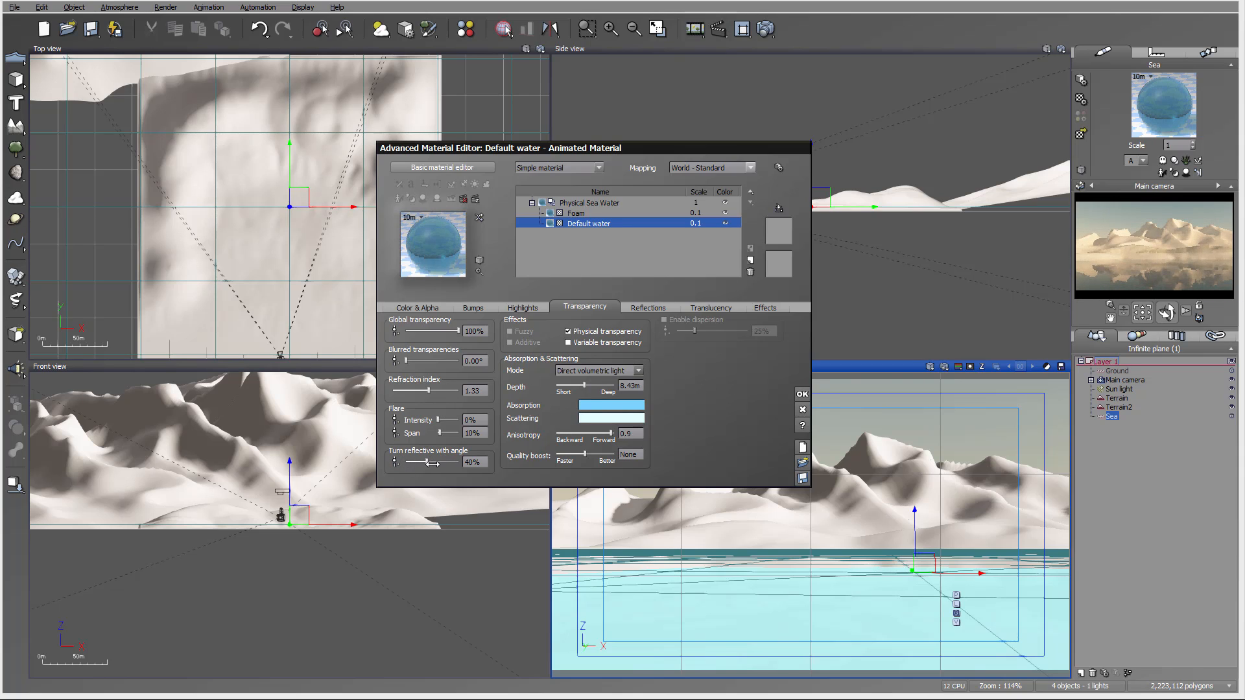
{"action": "left_click_drag", "start_coordinate": [435, 462], "coordinate": [439, 462]}
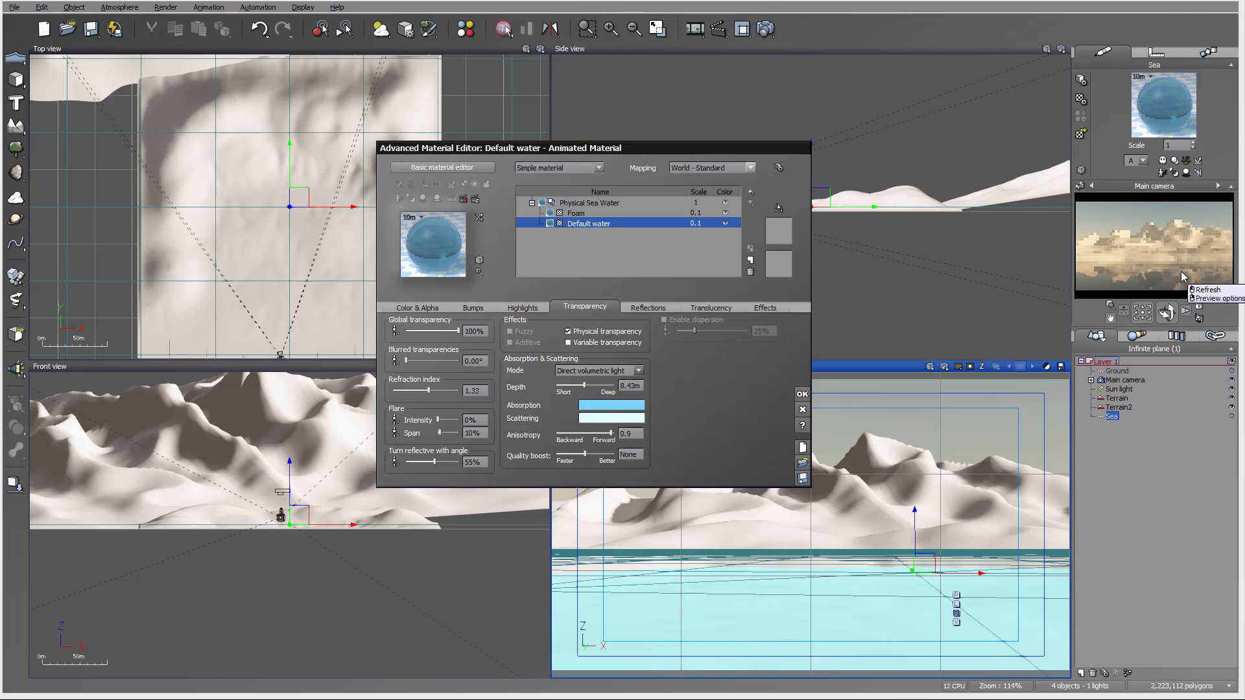
{"action": "right_click", "coordinate": [1157, 266]}
{"action": "left_click", "coordinate": [671, 458]}
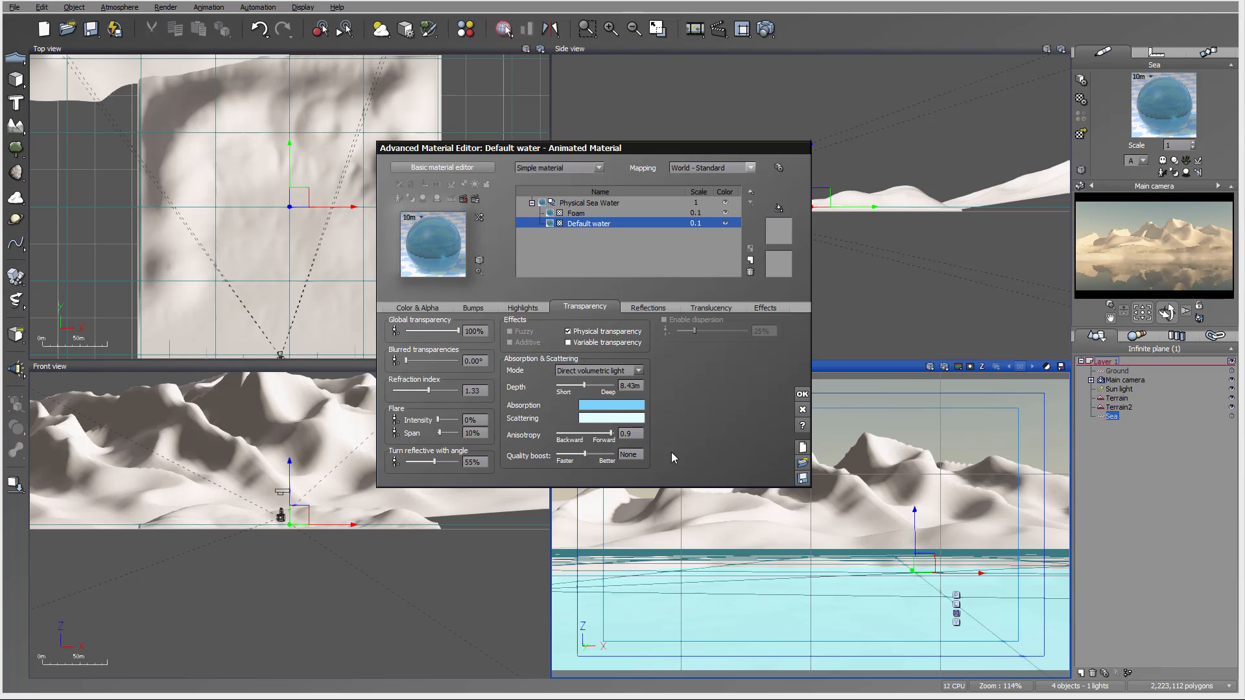
{"action": "left_click", "coordinate": [802, 395]}
Select the sun light, move it behind the mountains in the top view, and lower it toward the horizon in the side view.
{"action": "scroll", "coordinate": [378, 186], "scroll_direction": "down", "scroll_amount": 4}
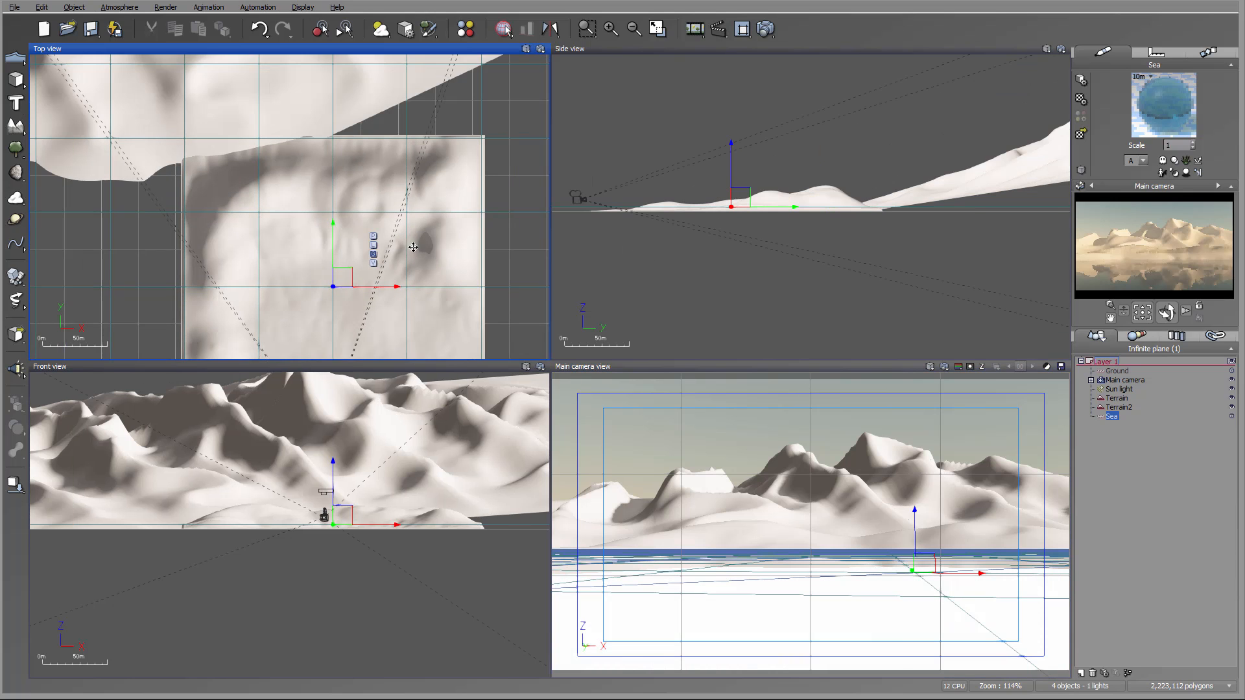
{"action": "scroll", "coordinate": [444, 222], "scroll_direction": "down", "scroll_amount": 3}
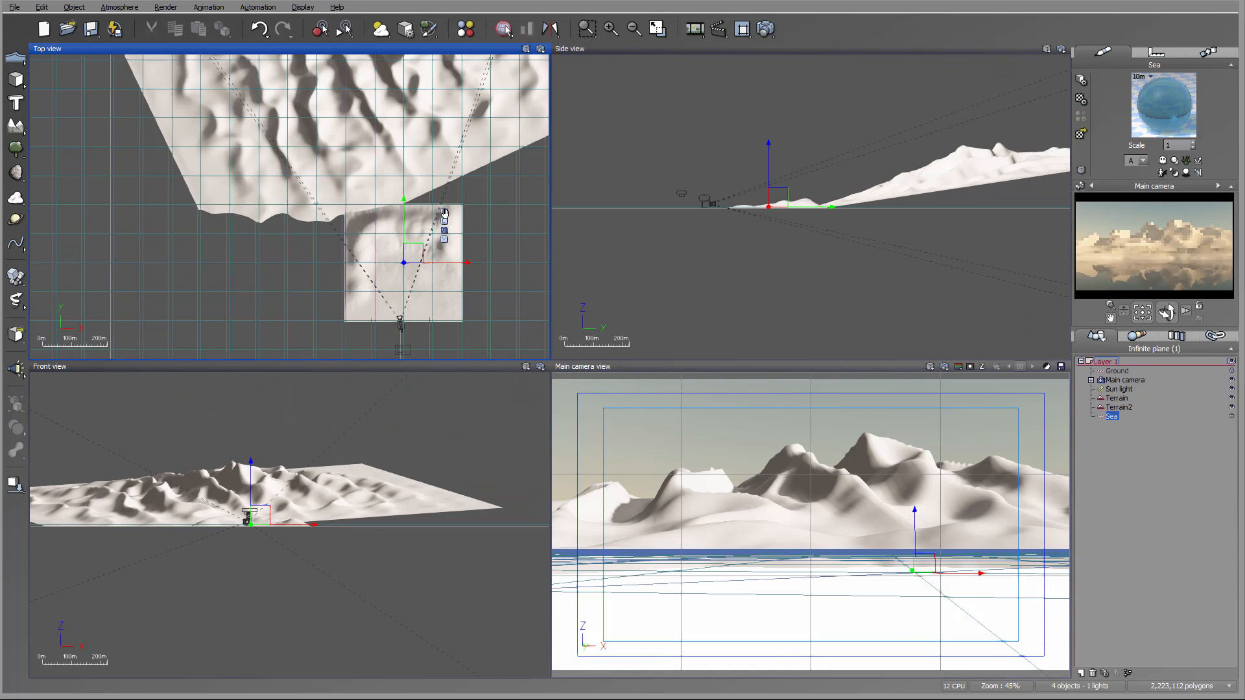
{"action": "left_click", "coordinate": [1120, 388]}
{"action": "right_click_drag", "start_coordinate": [251, 194], "coordinate": [421, 267]}
{"action": "scroll", "coordinate": [420, 262], "scroll_direction": "down", "scroll_amount": 5}
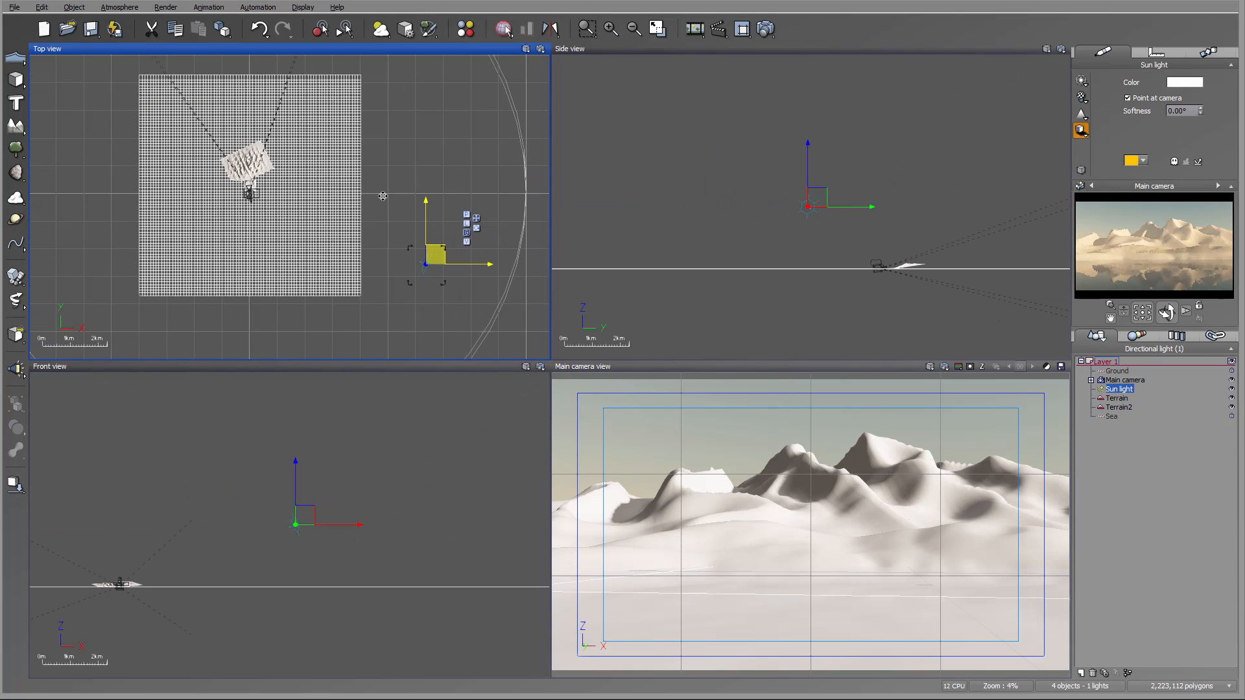
{"action": "left_click_drag", "start_coordinate": [384, 196], "coordinate": [285, 81]}
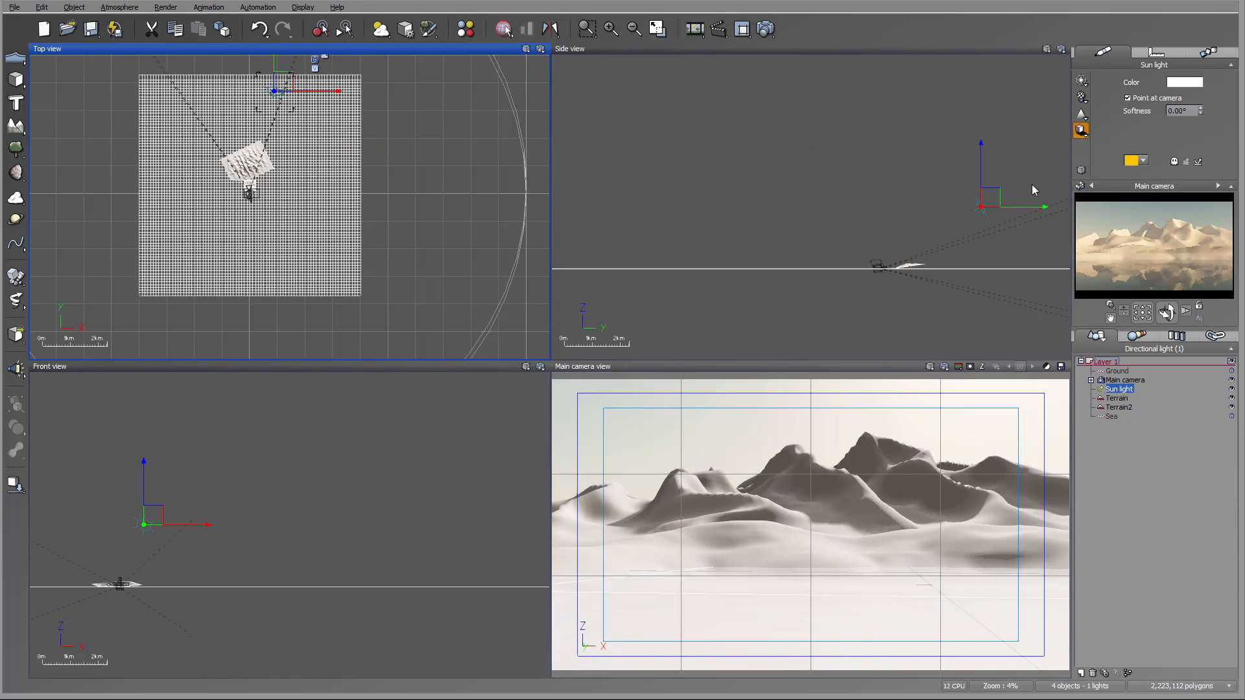
{"action": "left_click_drag", "start_coordinate": [991, 197], "coordinate": [1008, 218]}
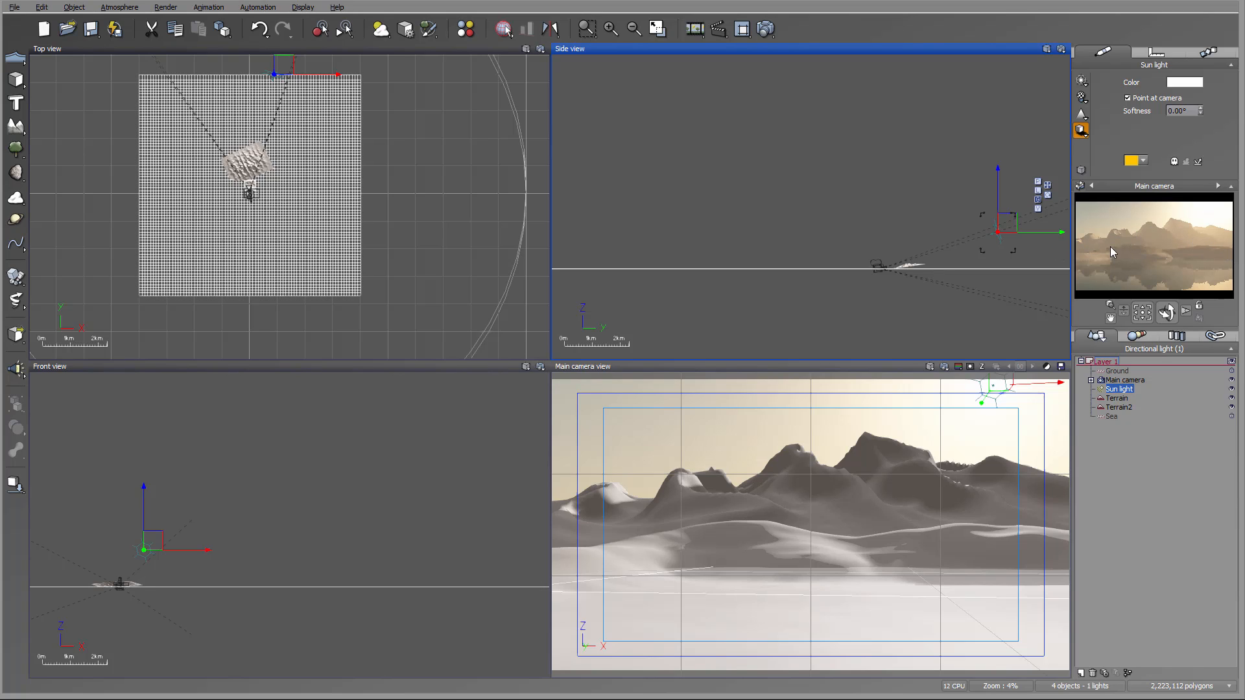
Render the backlit scene from the main camera, accept the post-render options, and close the render display.
{"action": "left_click", "coordinate": [766, 29]}
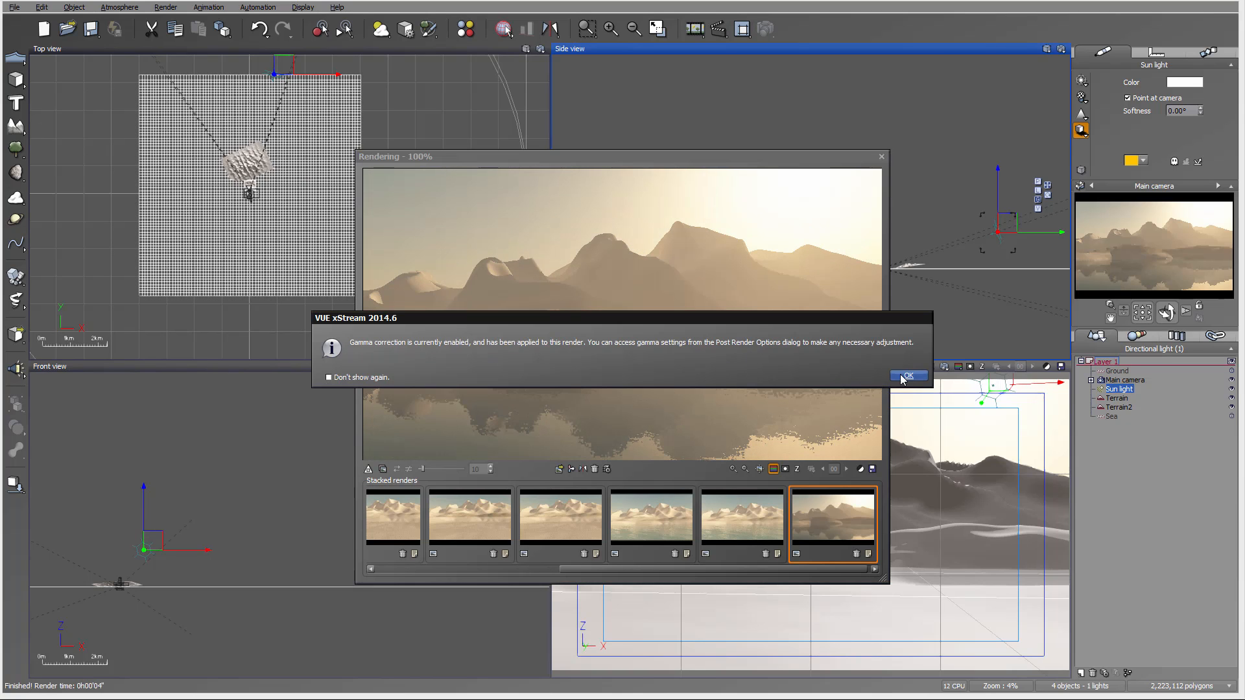
{"action": "left_click", "coordinate": [907, 377]}
{"action": "left_click", "coordinate": [1214, 435]}
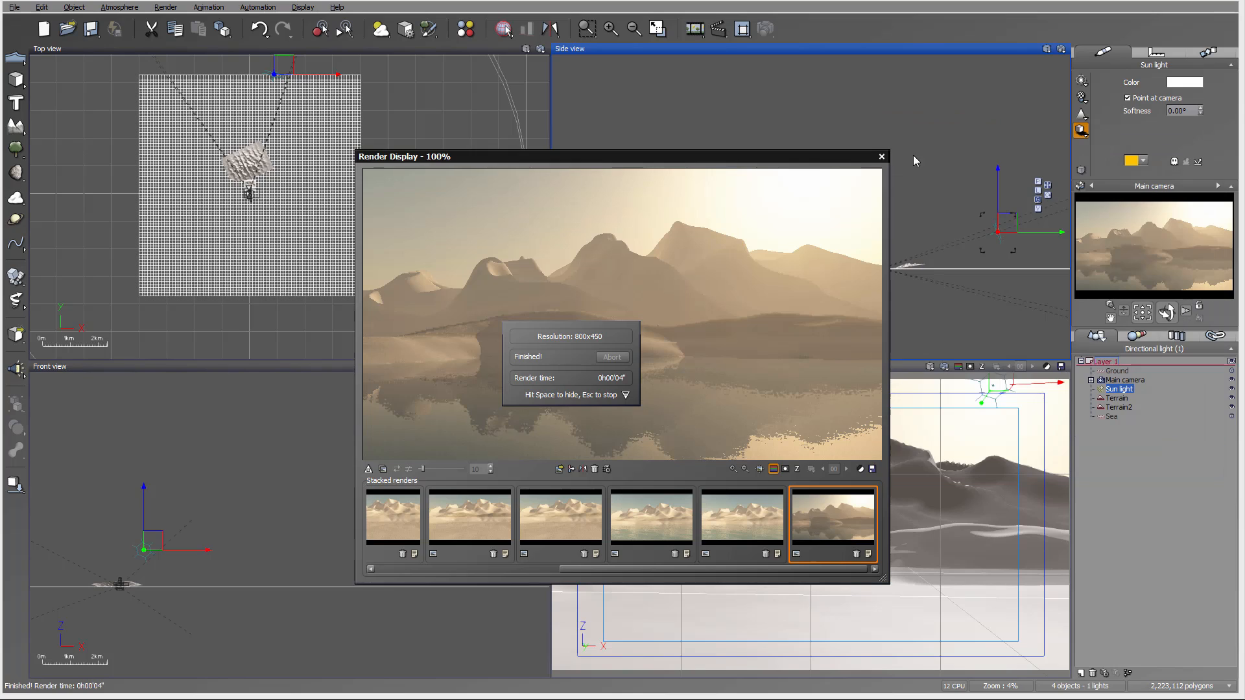
{"action": "left_click", "coordinate": [881, 158]}
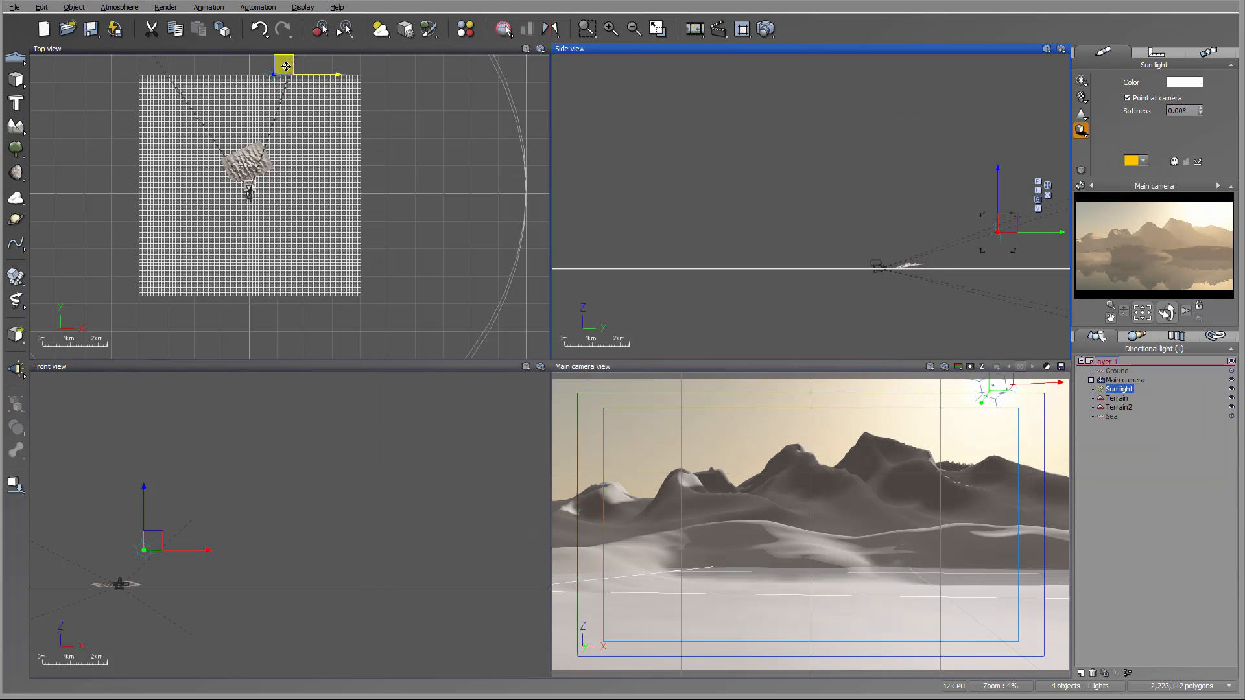
Reposition the sun light in the top view, trying it behind the camera and settling it to the right of the terrain, slightly beyond the camera.
{"action": "left_click_drag", "start_coordinate": [355, 141], "coordinate": [270, 286]}
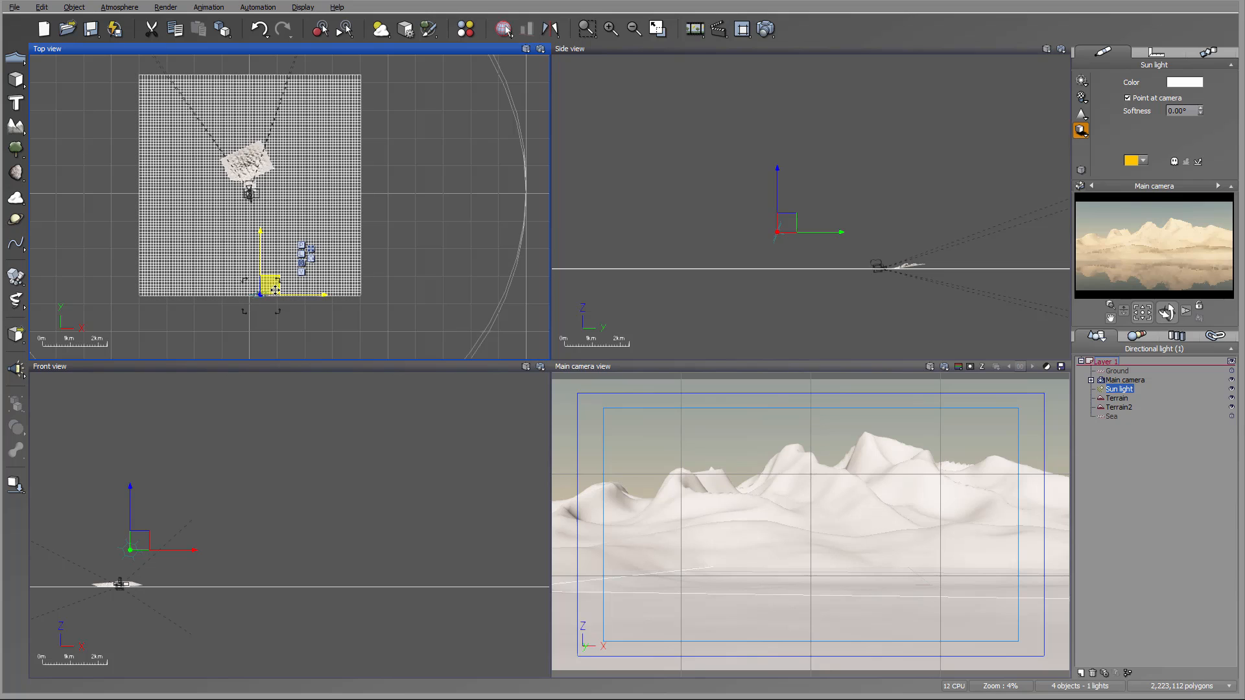
{"action": "left_click_drag", "start_coordinate": [305, 253], "coordinate": [337, 156]}
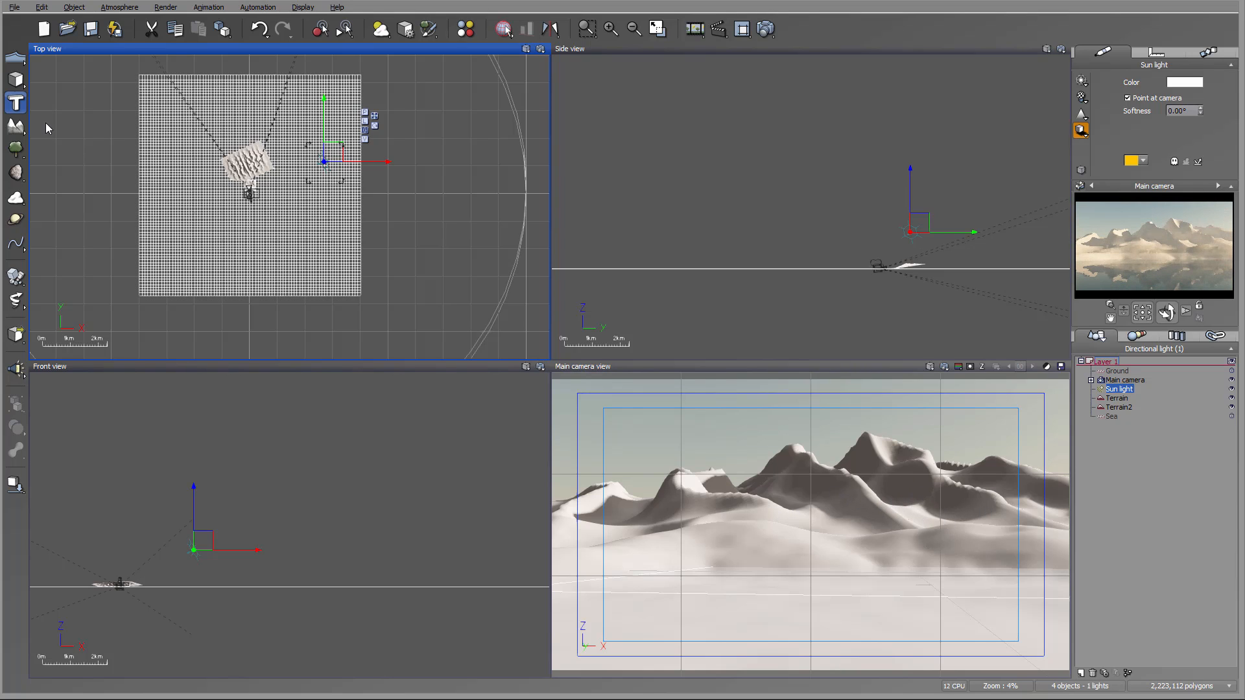
{"action": "left_click_drag", "start_coordinate": [333, 157], "coordinate": [325, 143]}
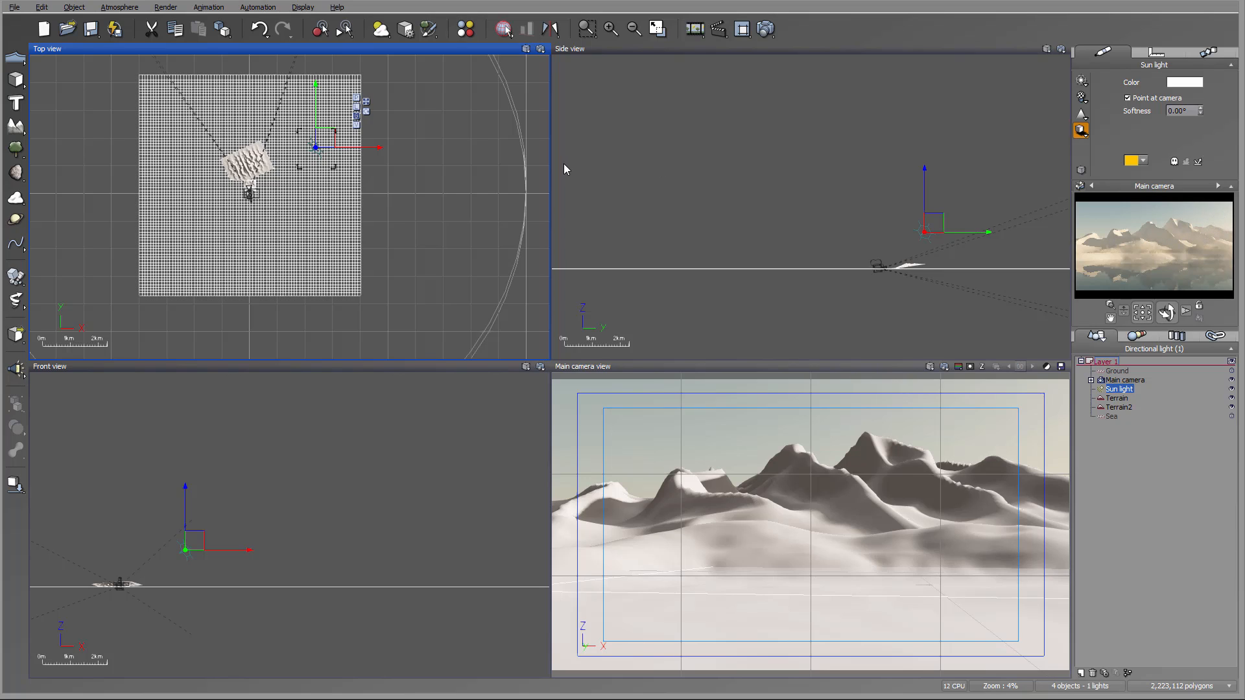
{"action": "mouse_move", "coordinate": [322, 141]}
{"action": "left_mouse_down"}
{"action": "mouse_move", "coordinate": [299, 123]}
{"action": "mouse_move", "coordinate": [309, 128]}
{"action": "left_mouse_up"}
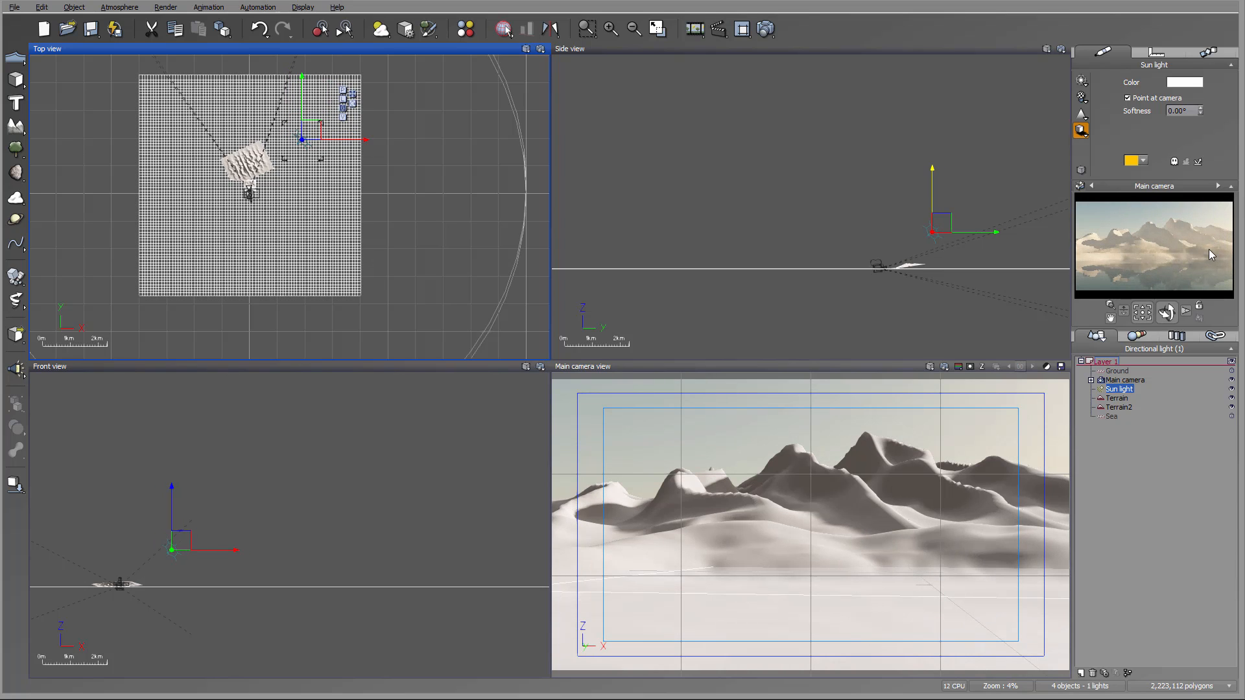
{"action": "left_click_drag", "start_coordinate": [312, 132], "coordinate": [318, 143]}
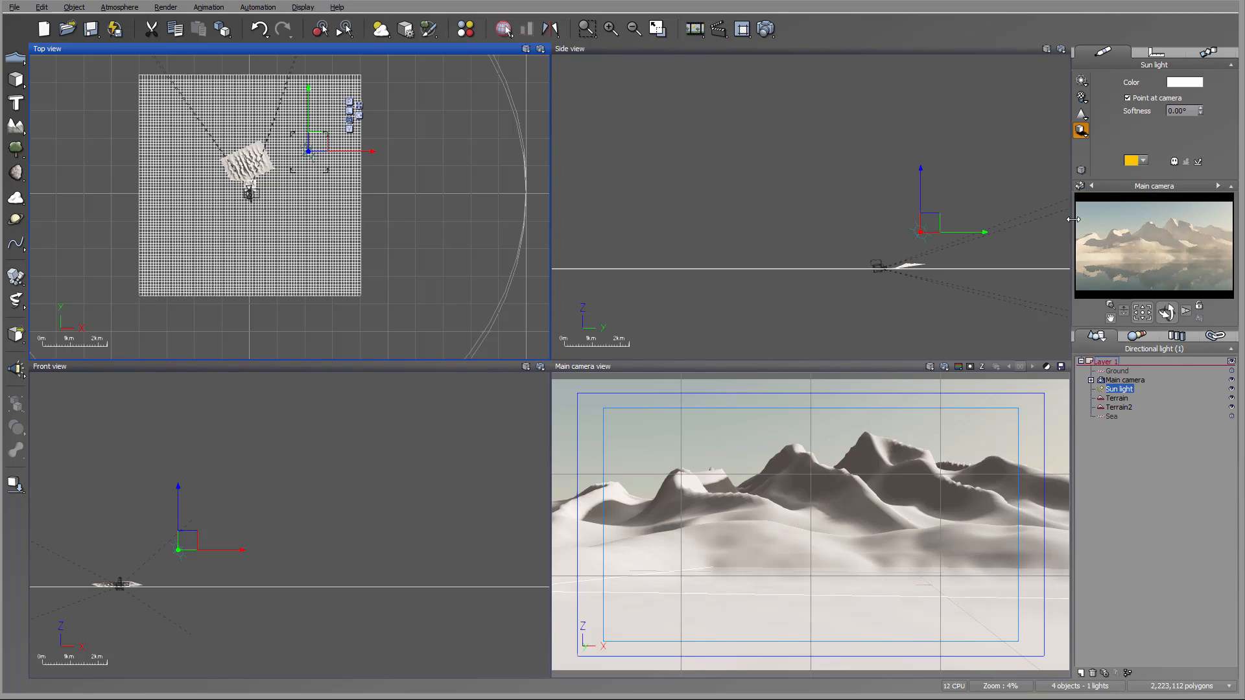
Reduce the sun light's shadow density to about 96% in the Light Editor and accept it.
{"action": "left_click", "coordinate": [1081, 130]}
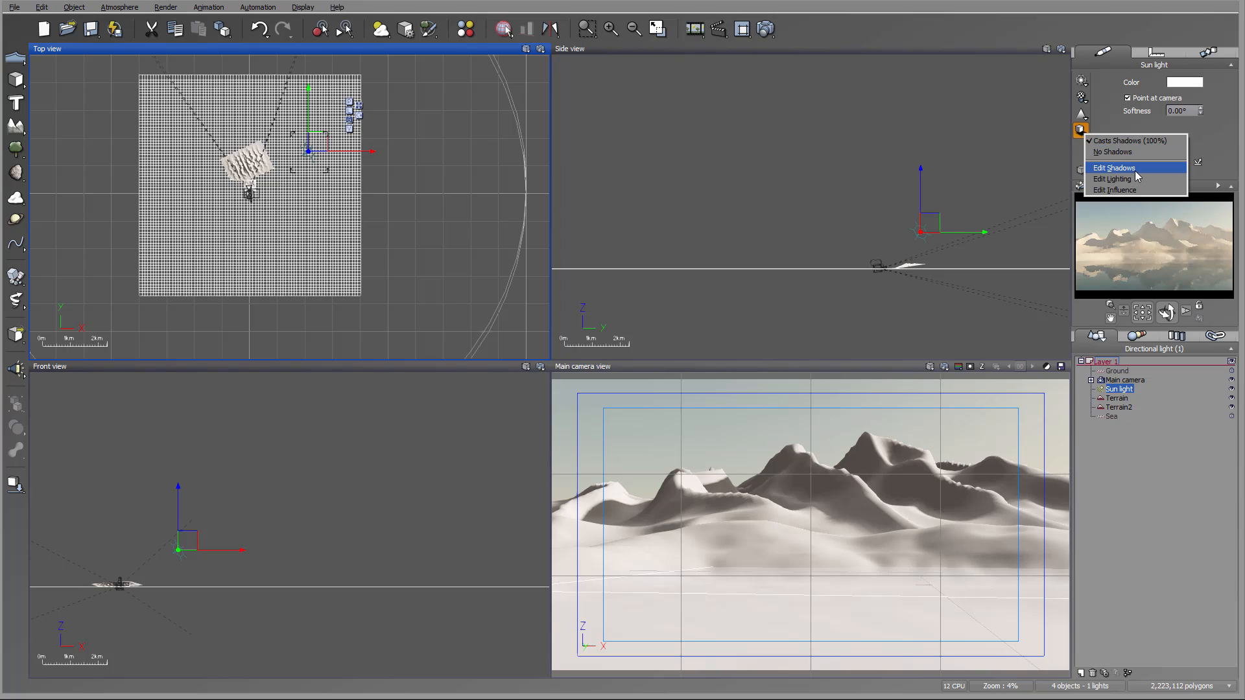
{"action": "left_click", "coordinate": [1116, 168]}
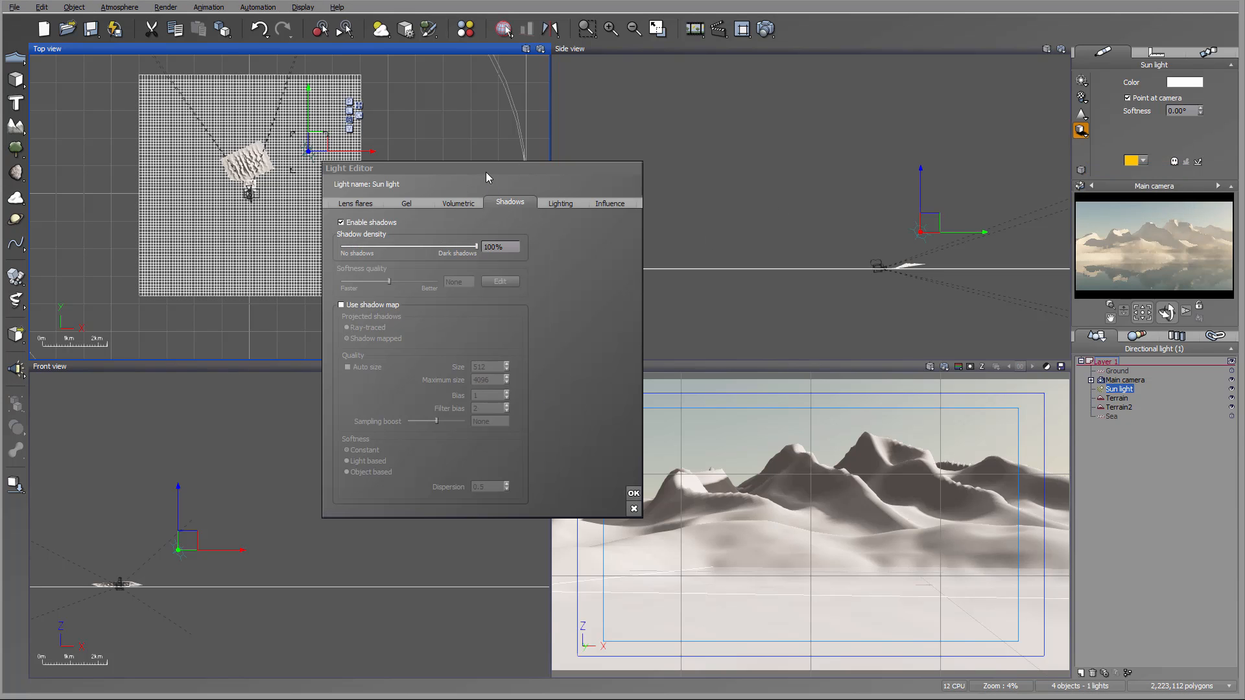
{"action": "left_click_drag", "start_coordinate": [486, 170], "coordinate": [653, 143]}
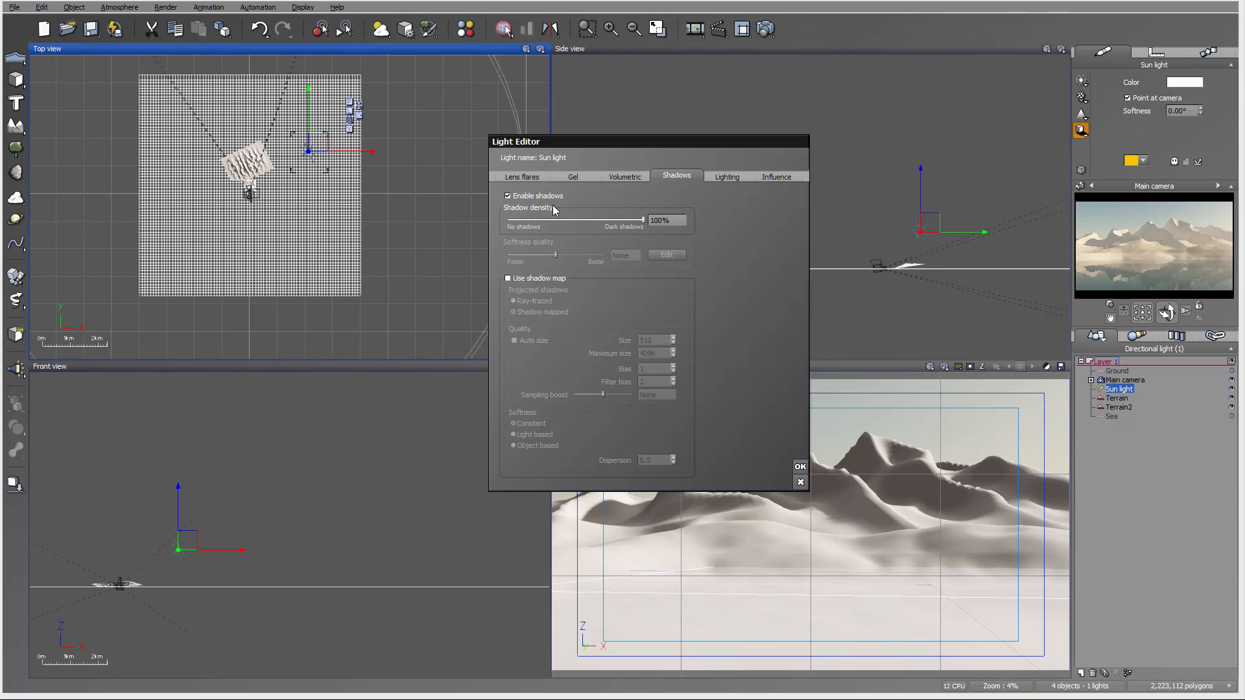
{"action": "left_click_drag", "start_coordinate": [643, 222], "coordinate": [638, 221]}
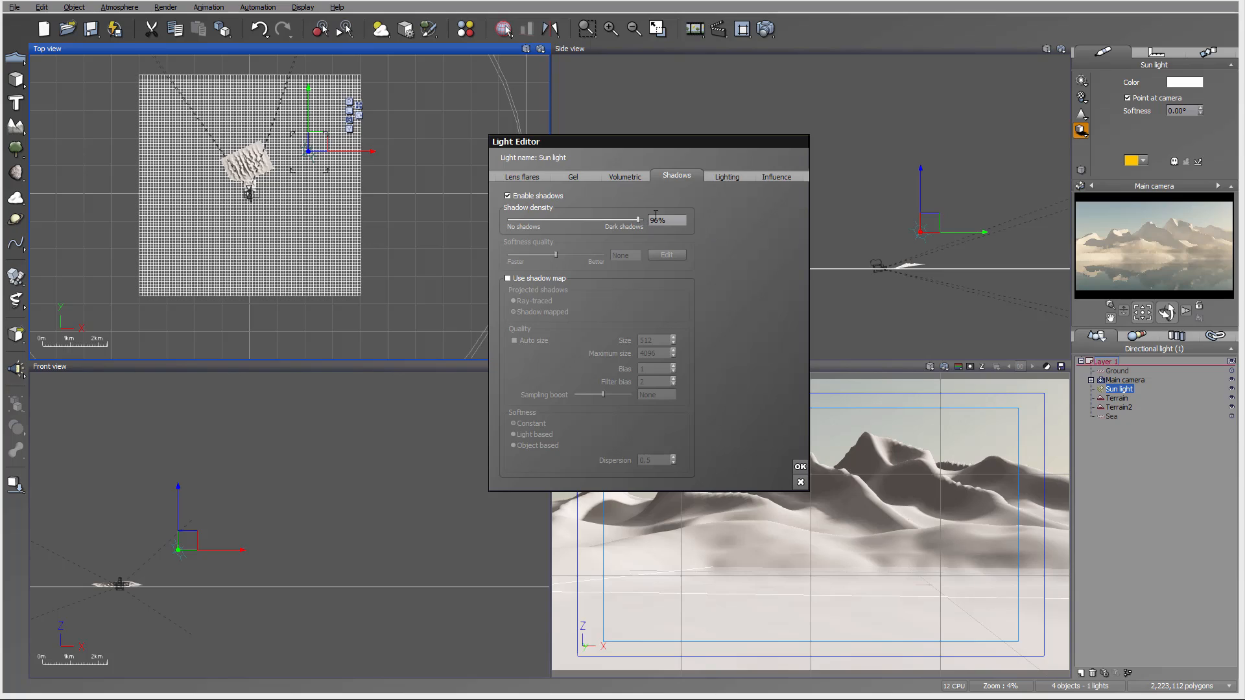
{"action": "left_click", "coordinate": [799, 468]}
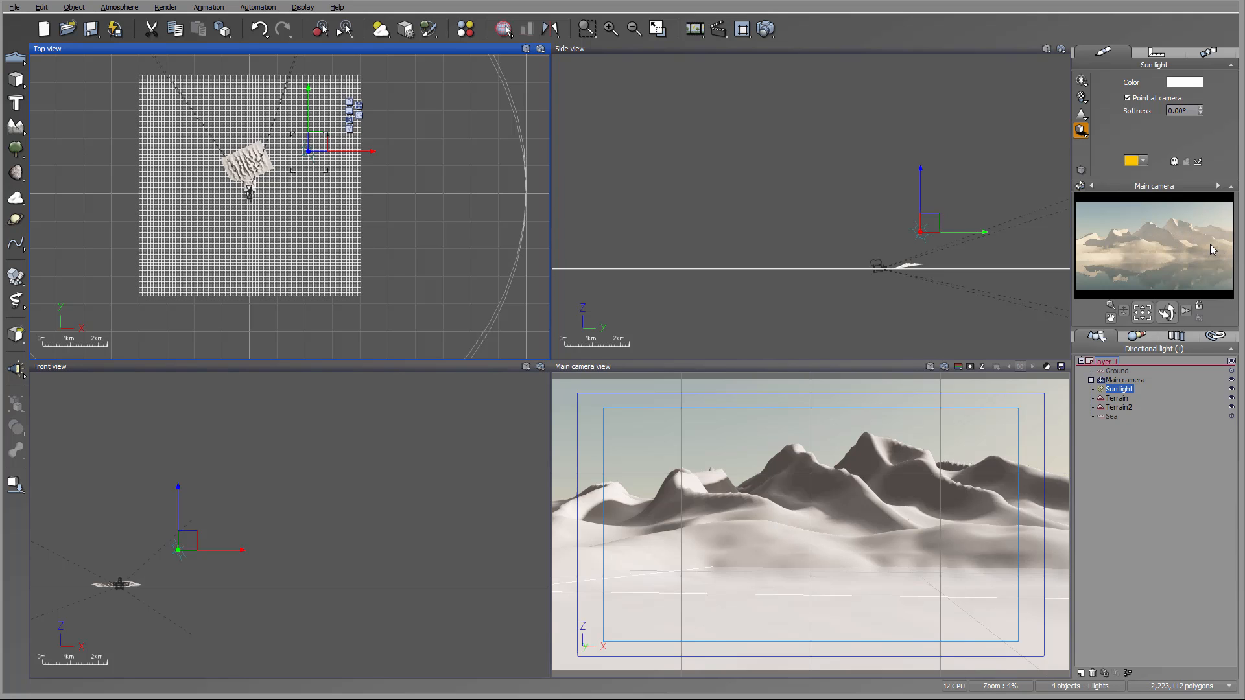
Render the side-lit scene from the main camera, accept the post-render options, inspect the image, and close the render display.
{"action": "left_click", "coordinate": [766, 28]}
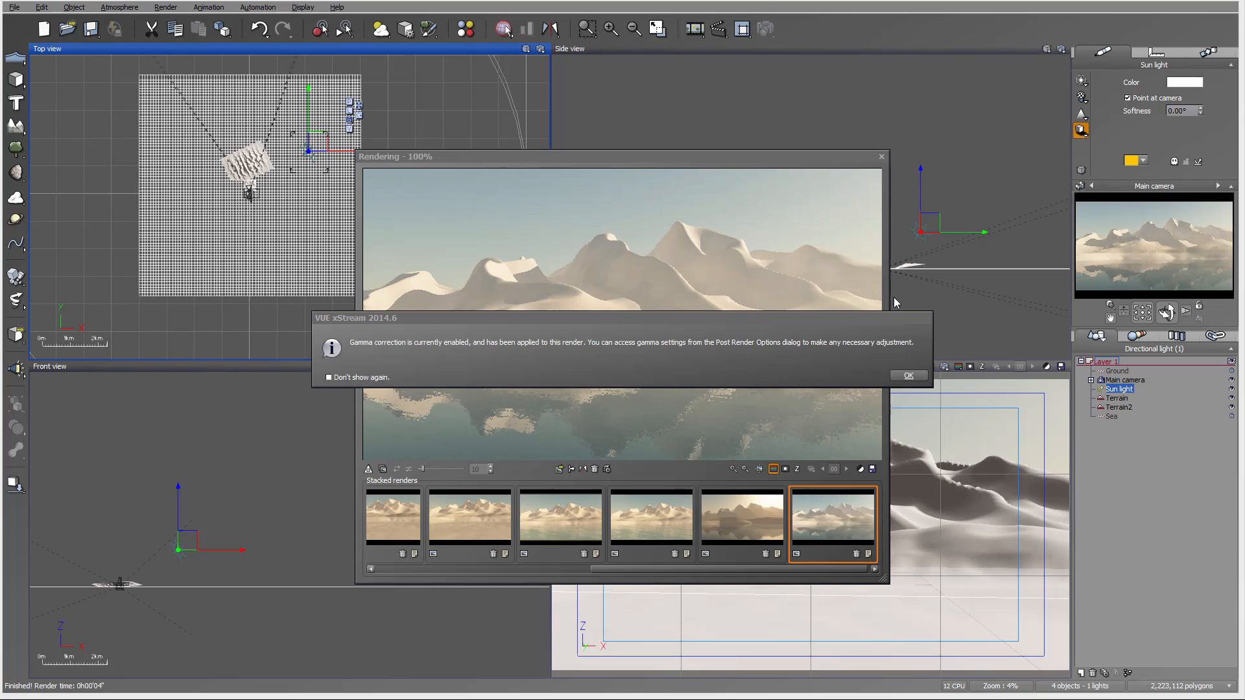
{"action": "left_click", "coordinate": [908, 376]}
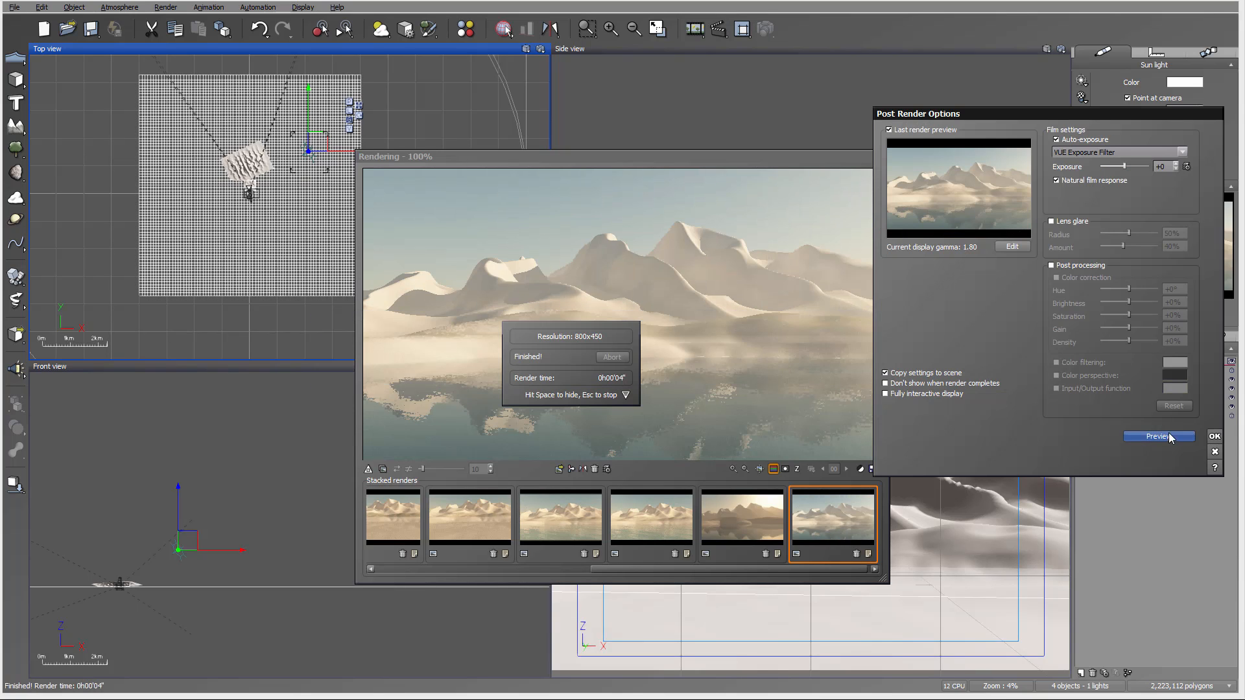
{"action": "left_click", "coordinate": [1215, 437]}
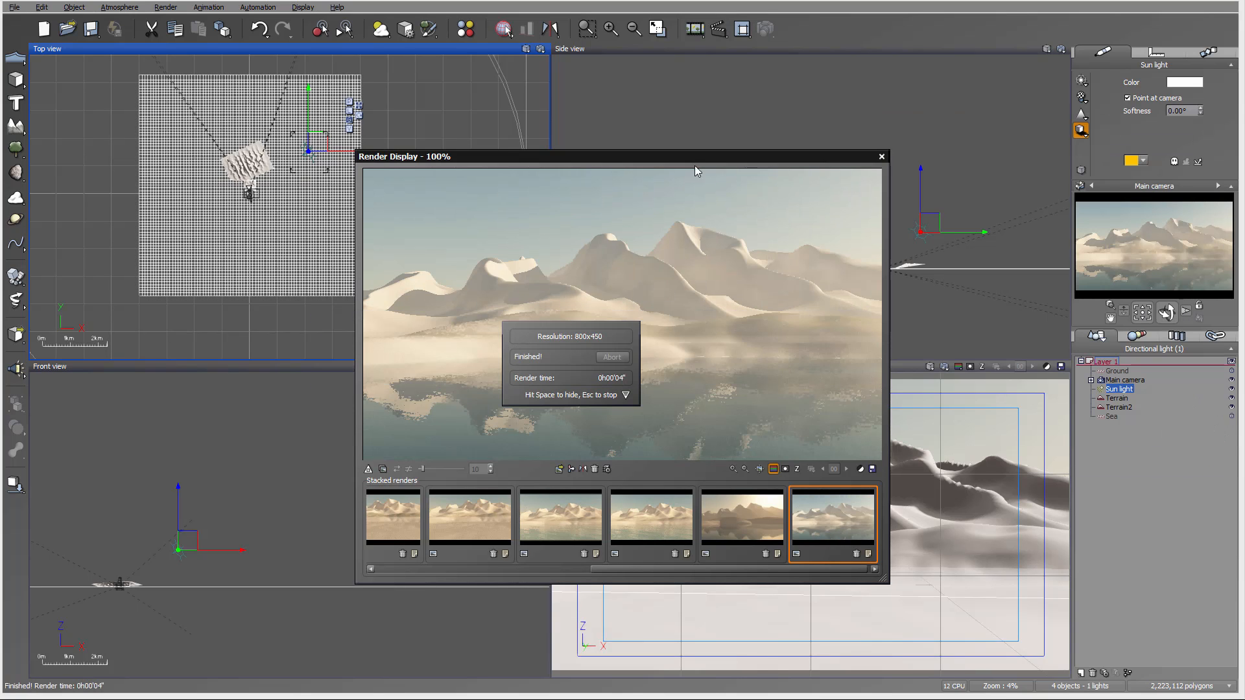
{"action": "left_click_drag", "start_coordinate": [695, 168], "coordinate": [683, 140]}
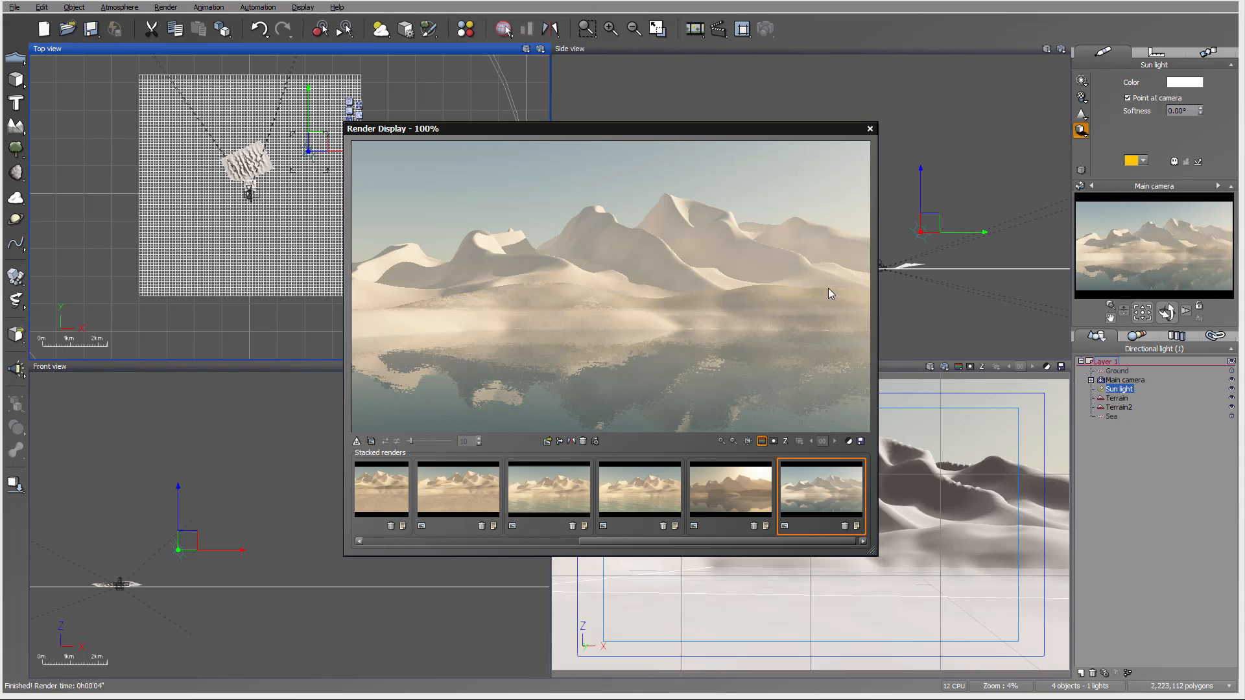
{"action": "left_click", "coordinate": [870, 128]}
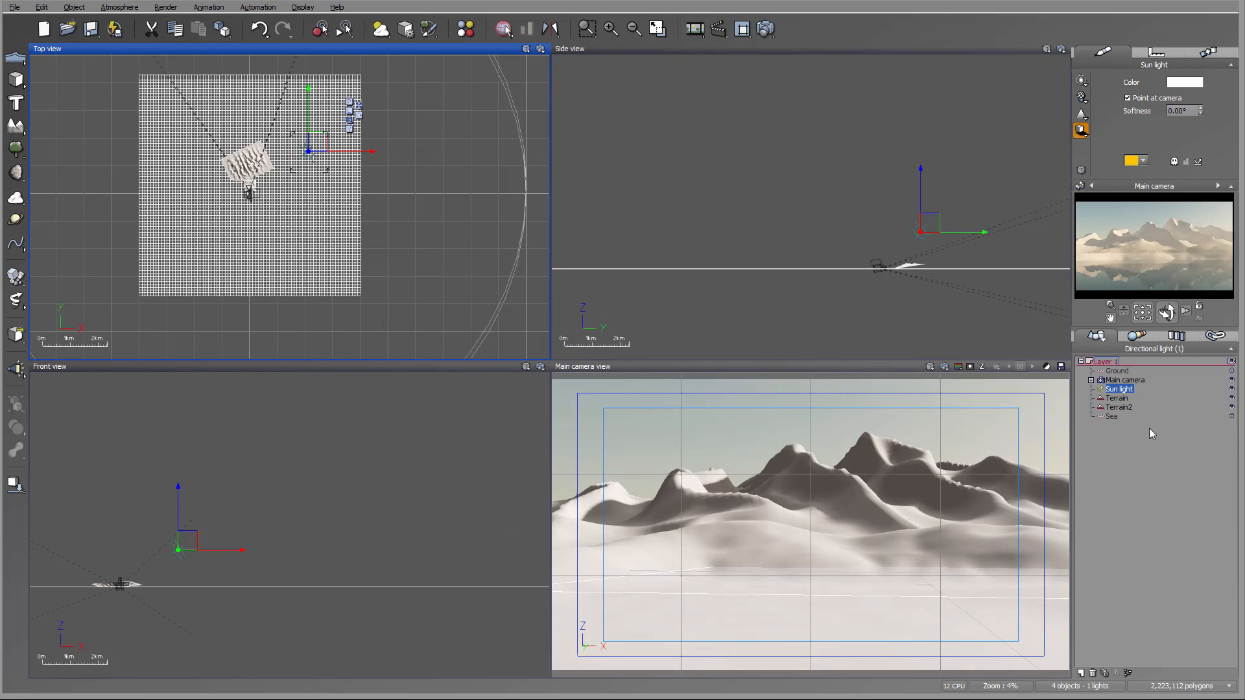
Check the Dry grass layer's environment constraints in the Terrain material and change the layer's type to EcoSystem/Particles.
{"action": "left_click", "coordinate": [1122, 401]}
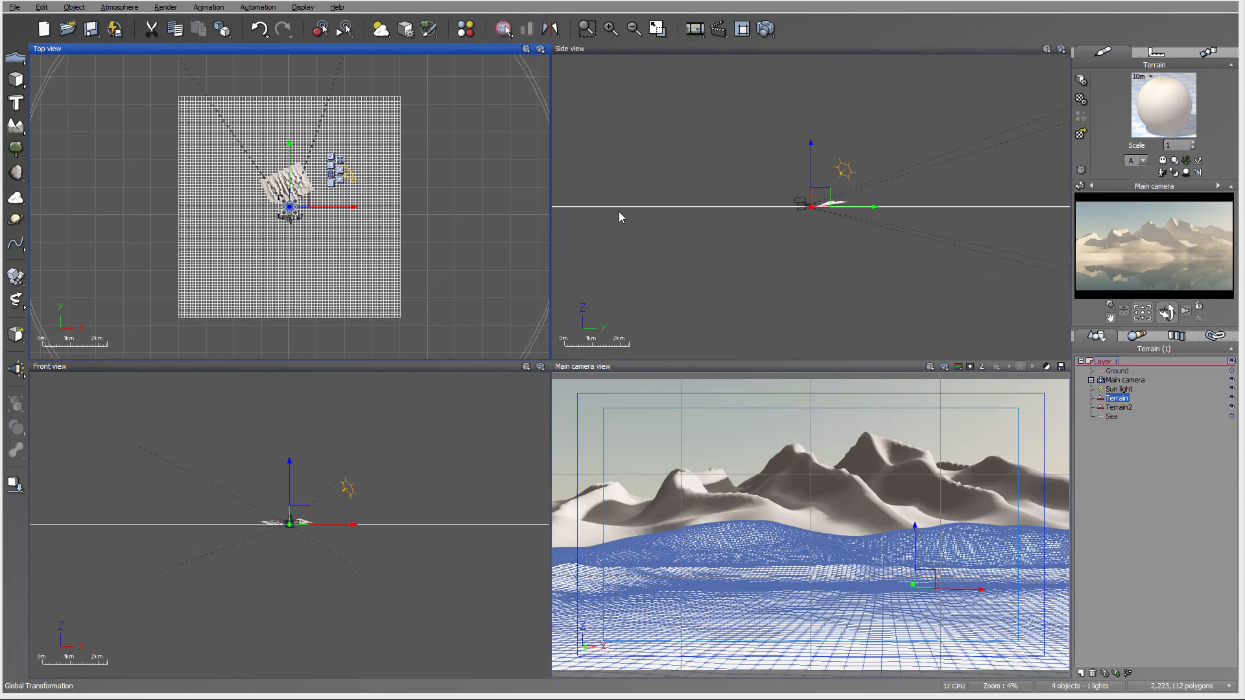
{"action": "double_click", "coordinate": [1143, 83]}
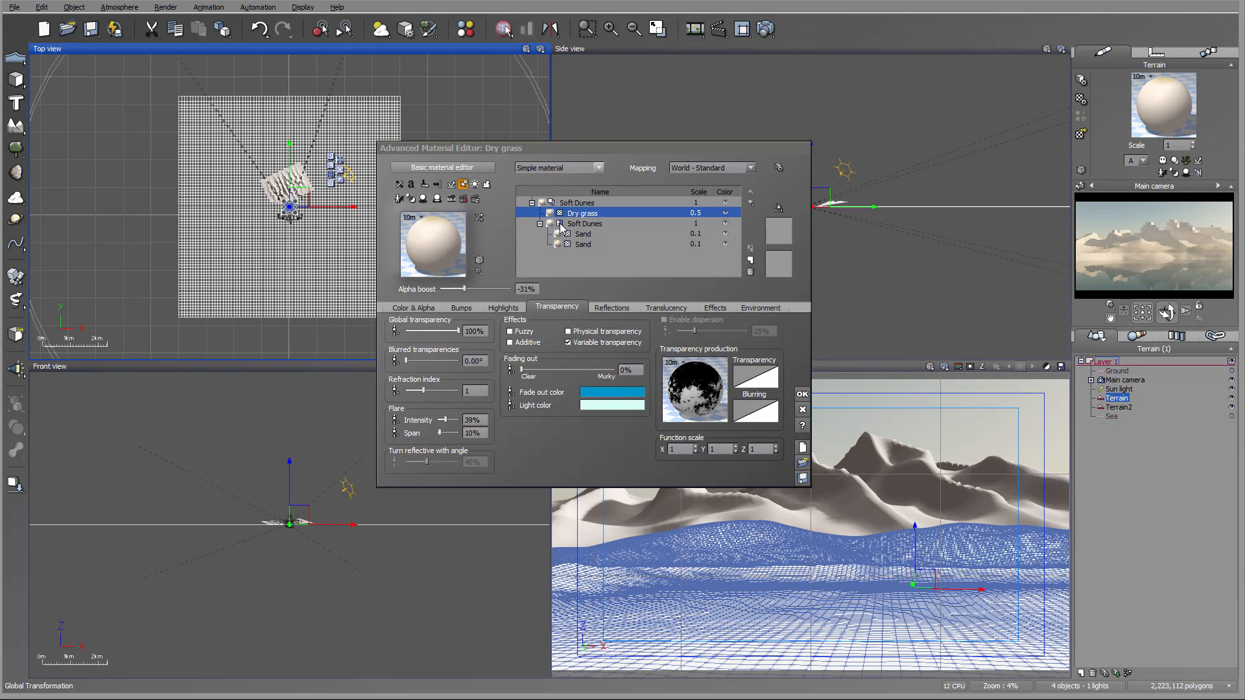
{"action": "left_click", "coordinate": [760, 308]}
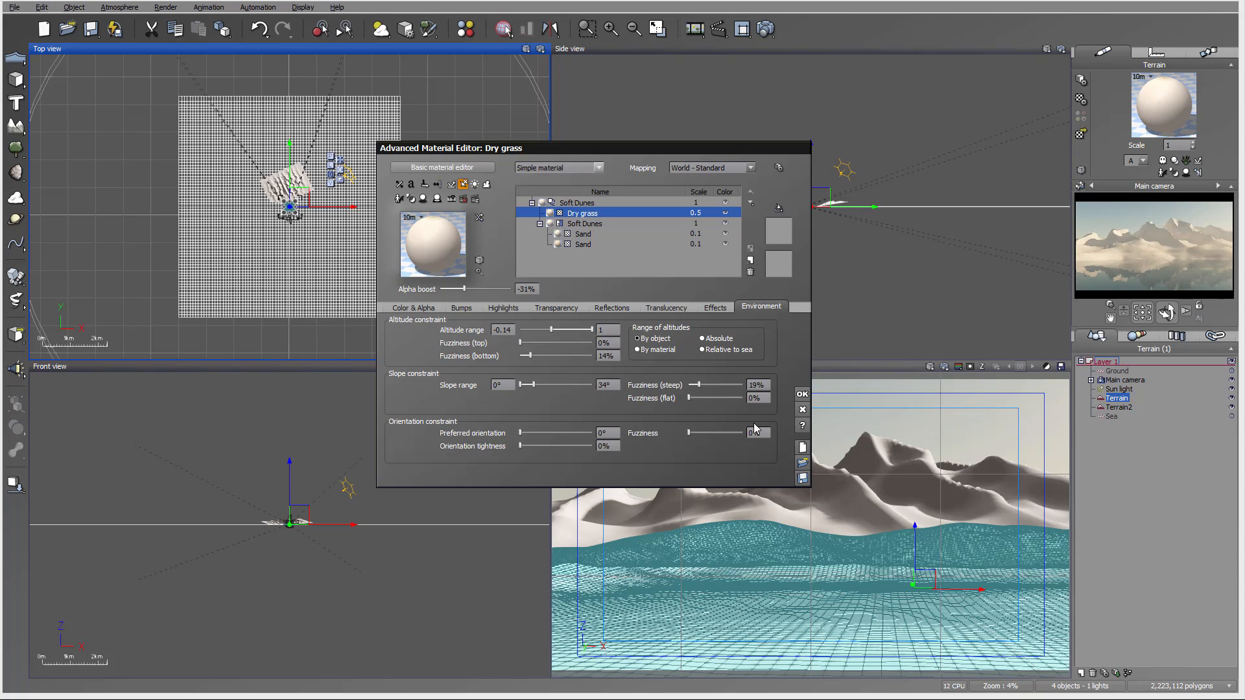
{"action": "left_click", "coordinate": [803, 396]}
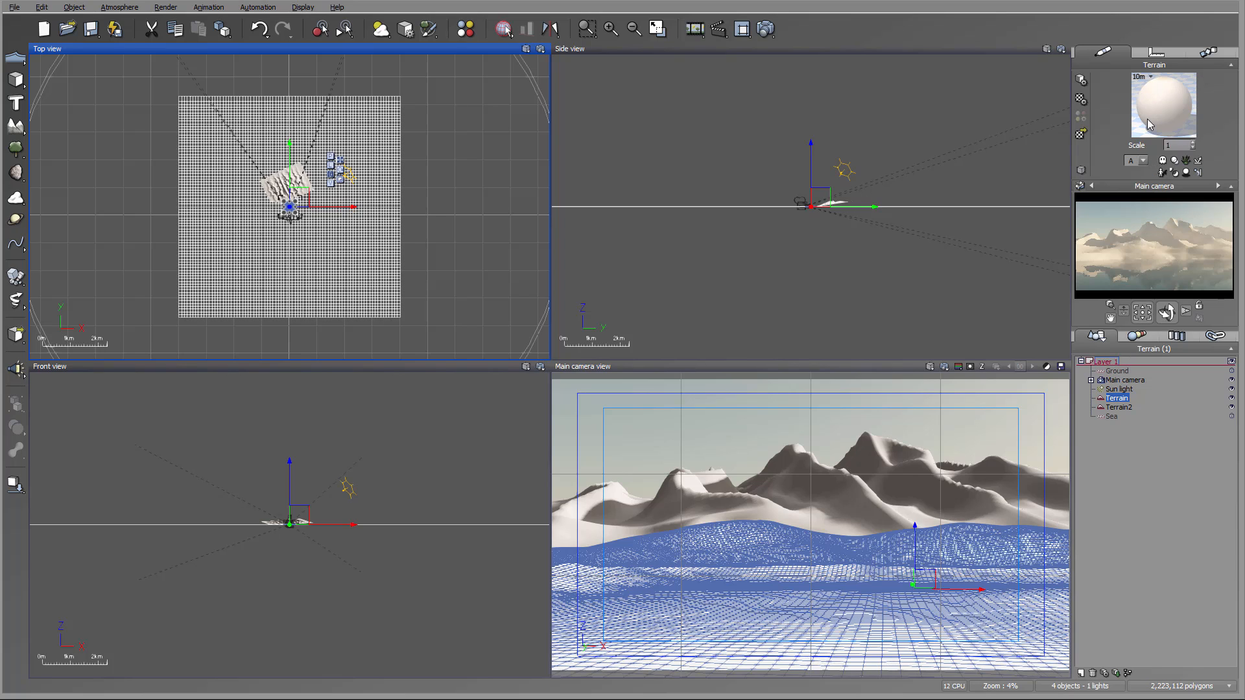
{"action": "double_click", "coordinate": [1179, 98]}
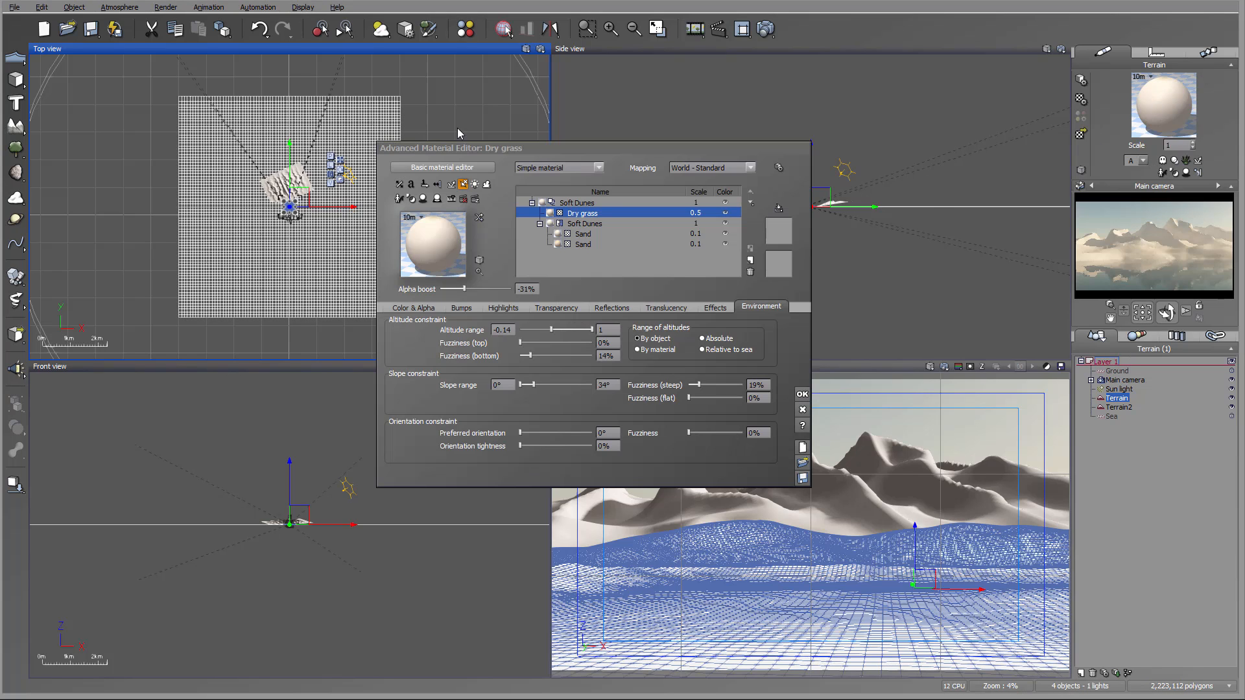
{"action": "left_click", "coordinate": [558, 168]}
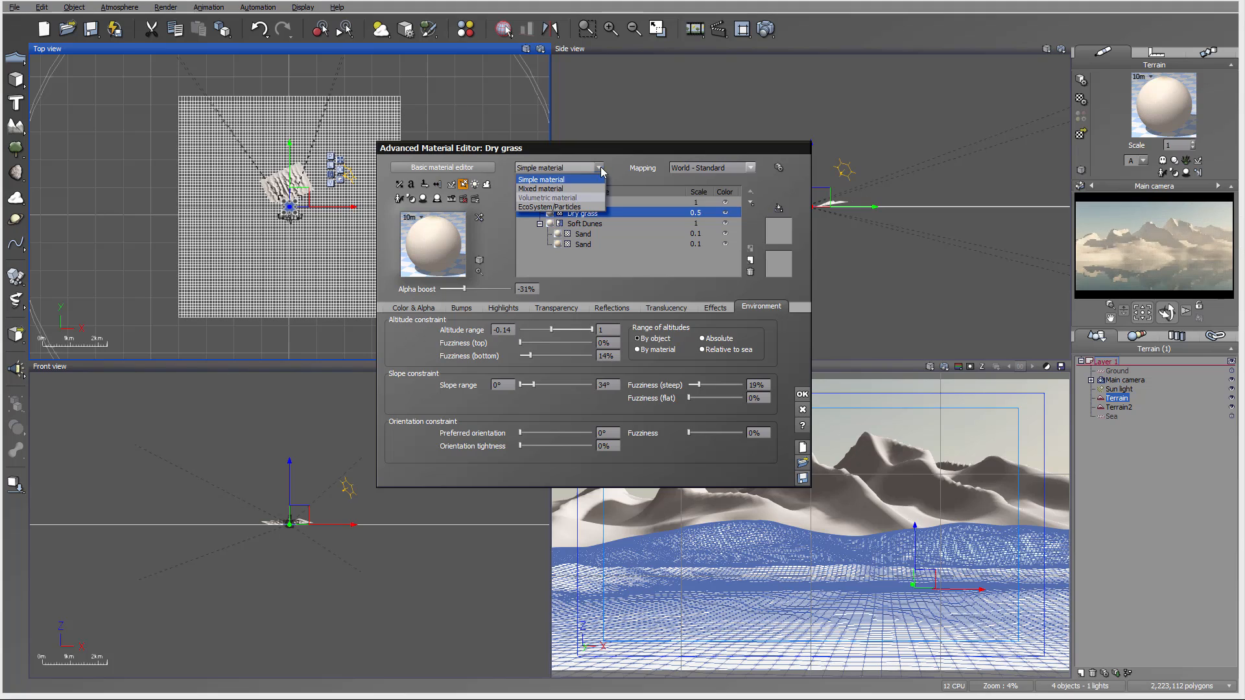
{"action": "left_click", "coordinate": [563, 207]}
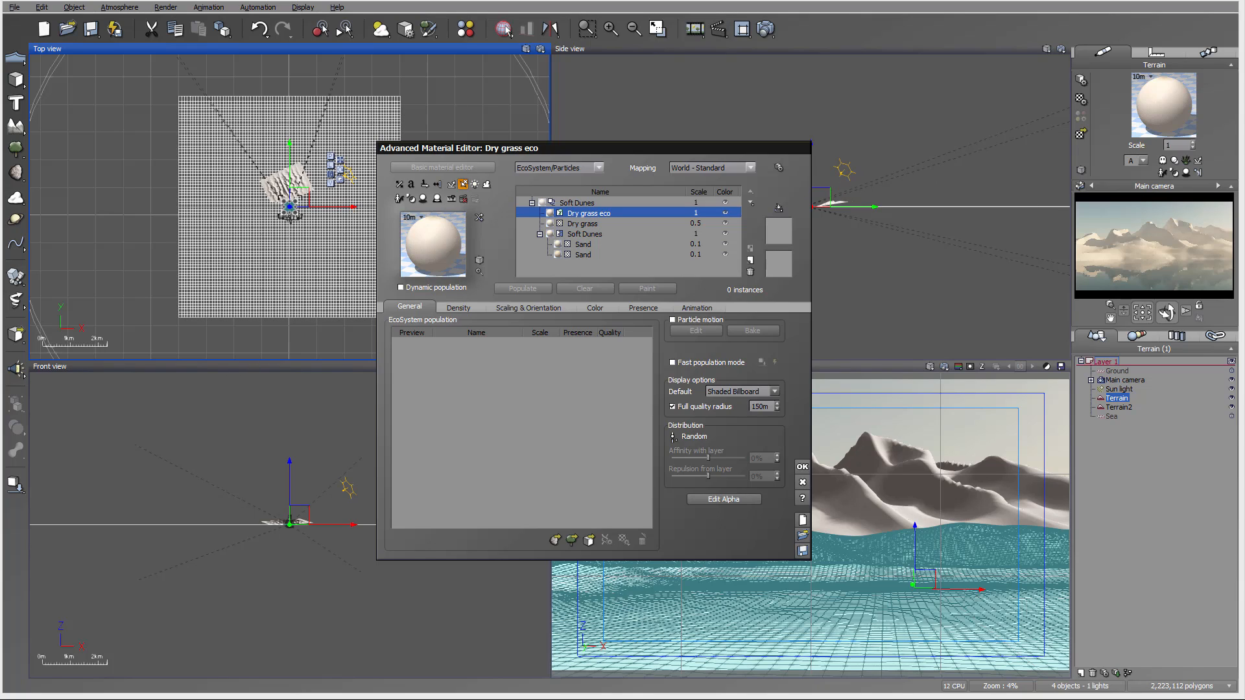
Add four palm plants to the Dry grass ecosystem: Queen Palm A8 Dying, young Traveller's Palm F, Queen Palm B1 Old, and Queen Palm B4 Old & Sick.
{"action": "left_click", "coordinate": [571, 541]}
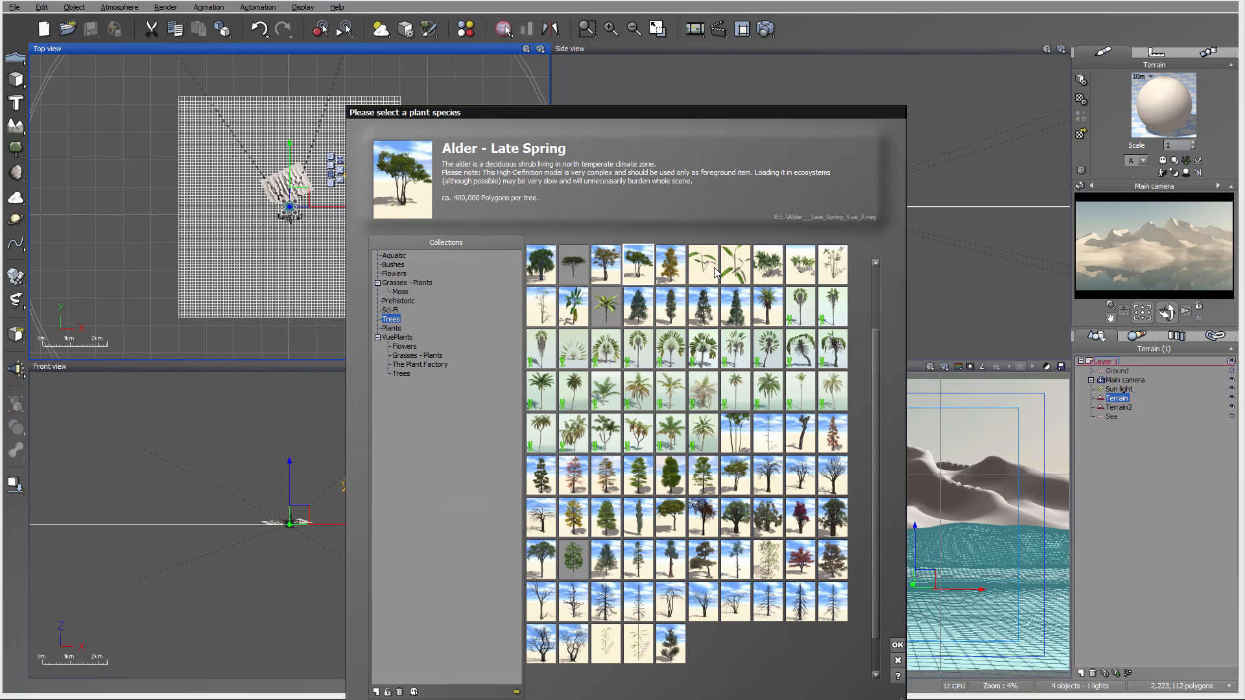
{"action": "left_click_drag", "start_coordinate": [724, 109], "coordinate": [934, 9]}
{"action": "left_click", "coordinate": [871, 242]}
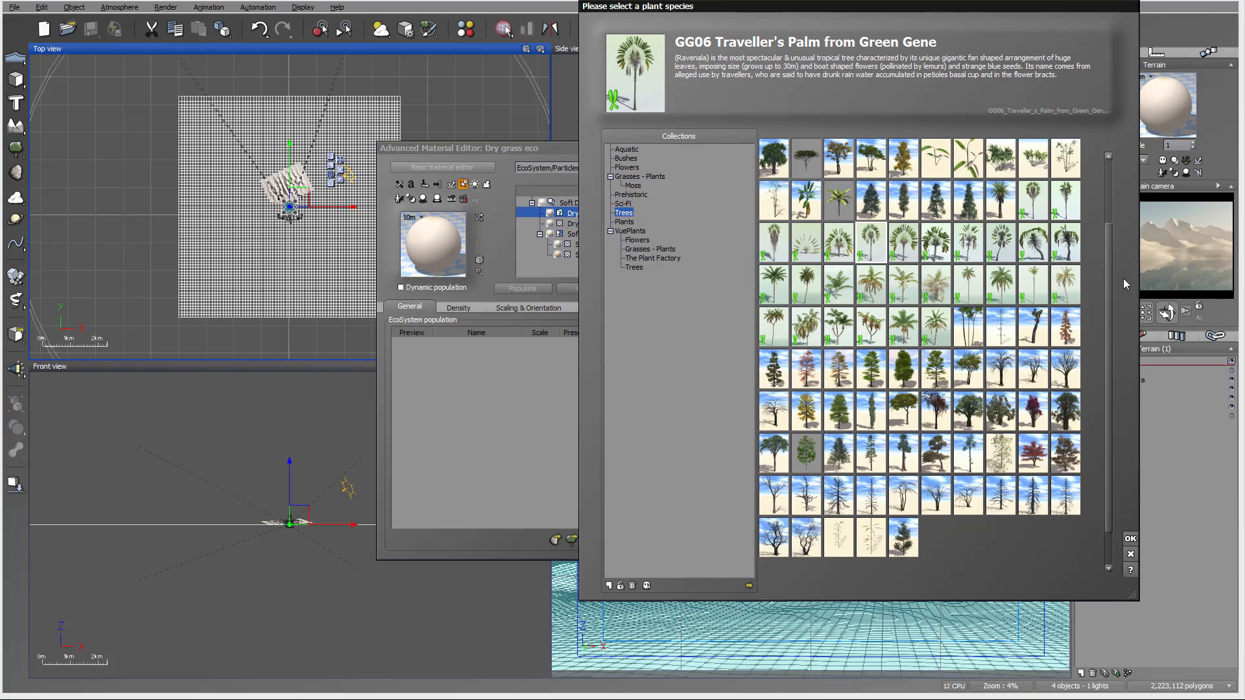
{"action": "scroll", "coordinate": [1108, 242], "scroll_direction": "up", "scroll_amount": 2}
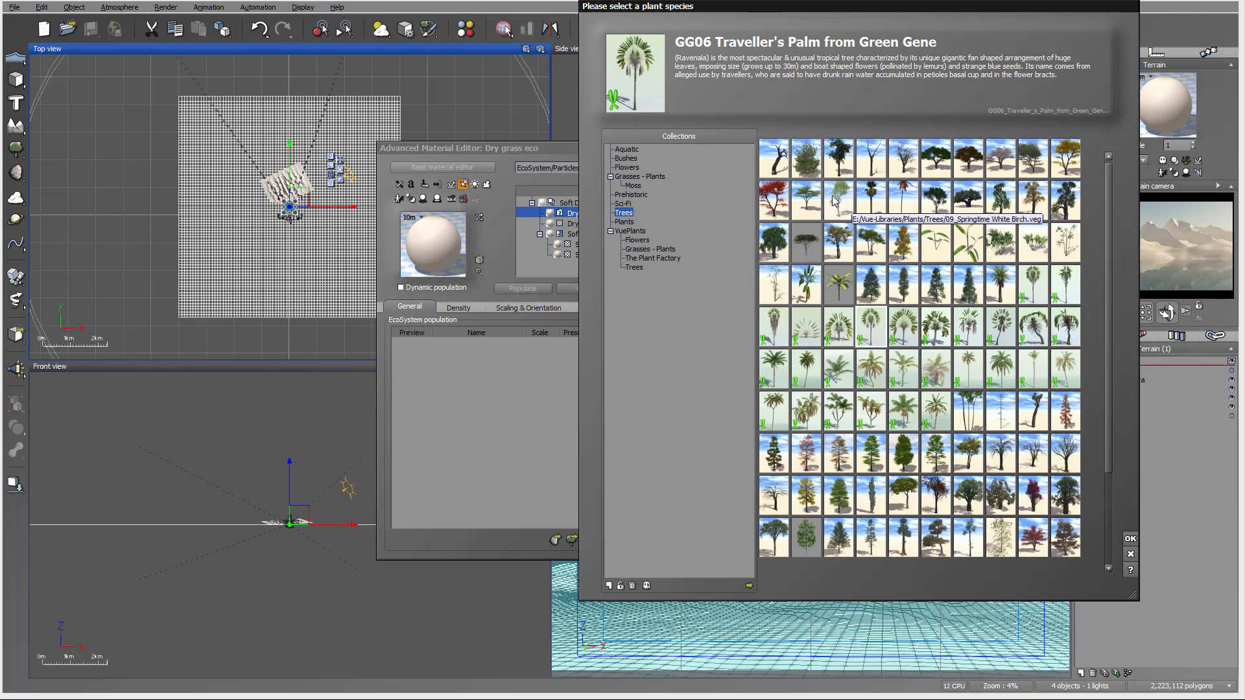
{"action": "left_click", "coordinate": [839, 284]}
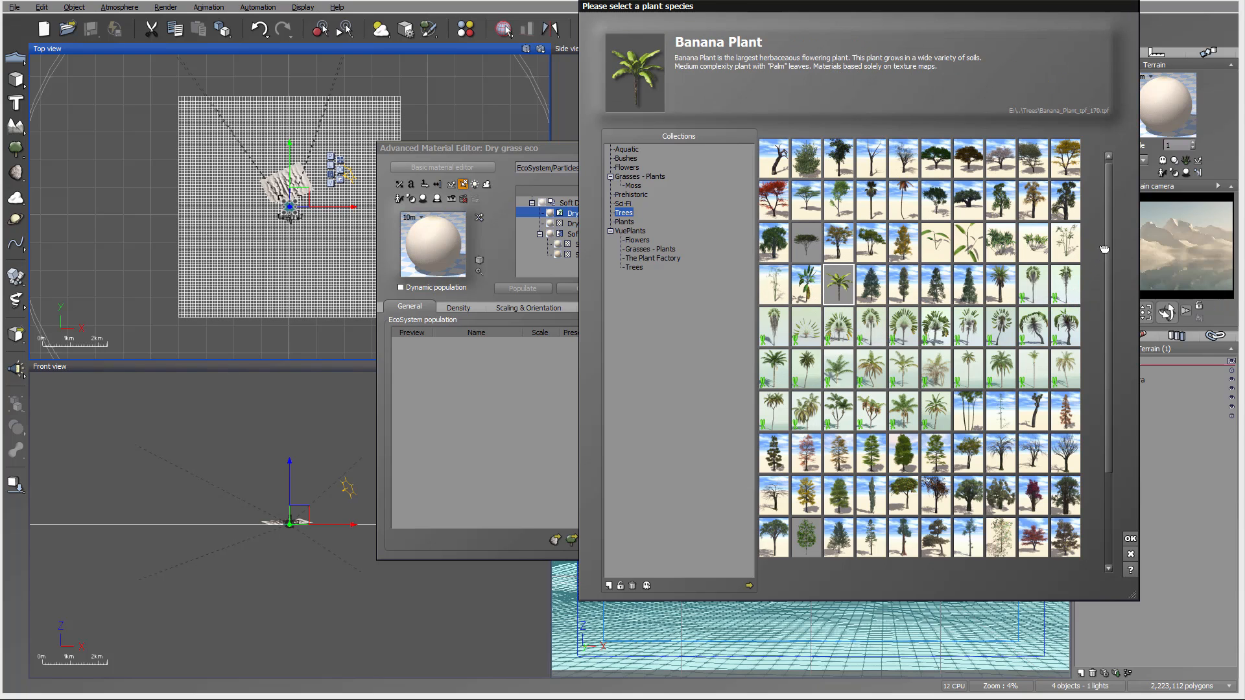
{"action": "left_click_drag", "start_coordinate": [1104, 249], "coordinate": [1083, 205]}
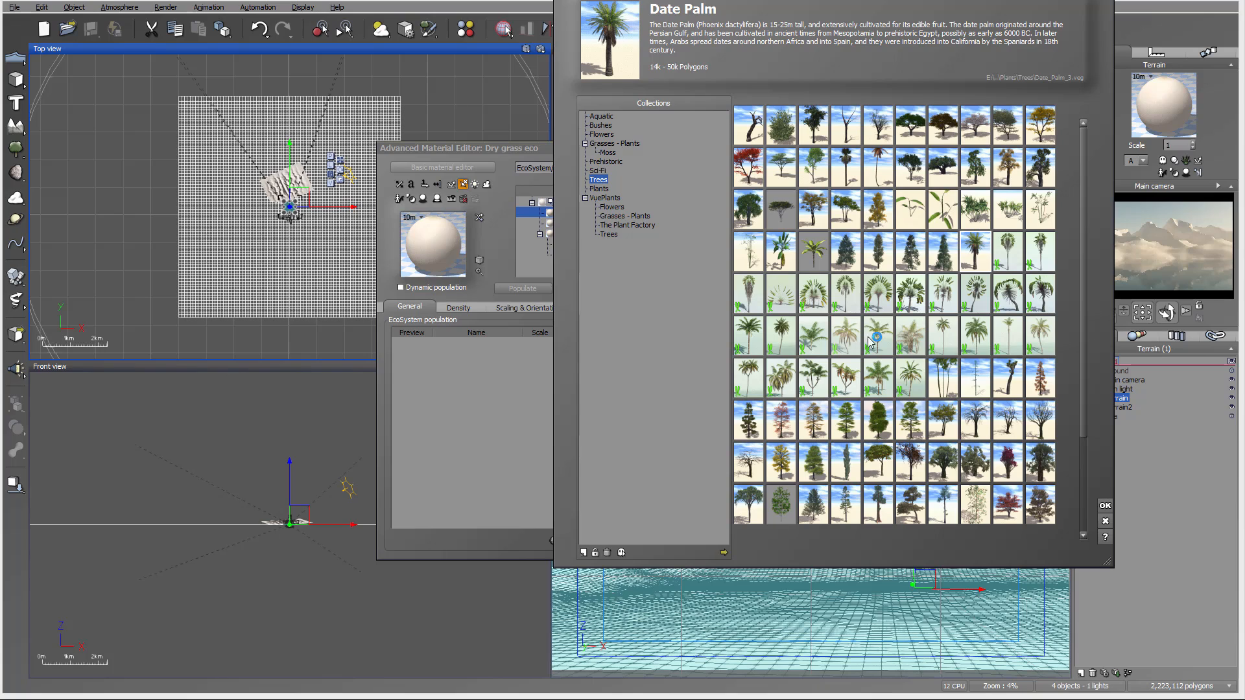
{"action": "left_click_drag", "start_coordinate": [910, 338], "coordinate": [496, 392]}
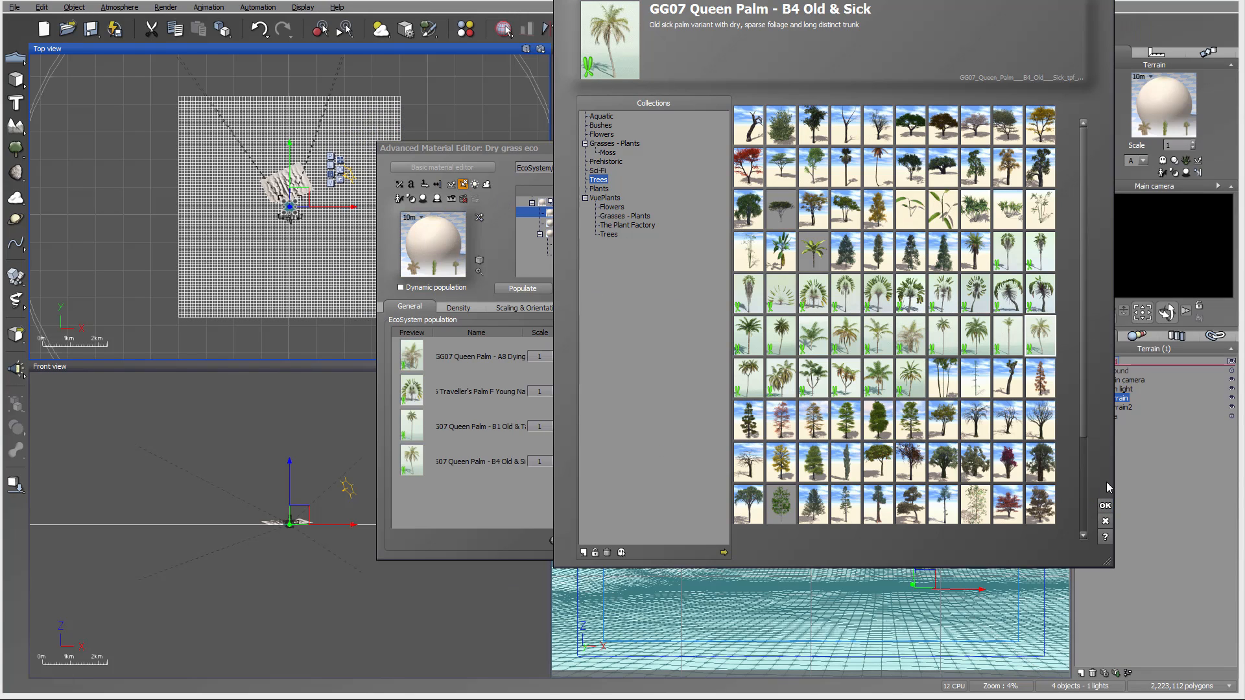
{"action": "left_click", "coordinate": [1105, 506]}
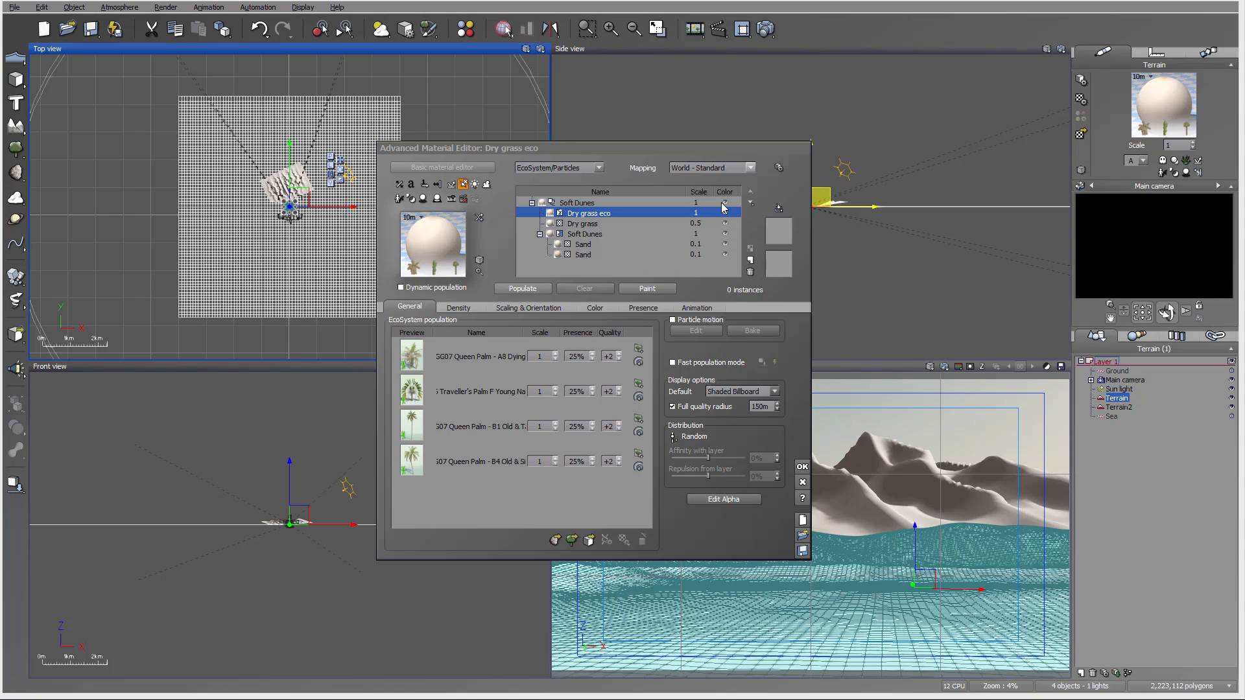
Populate the terrain with the palm ecosystem, check its presence constraints against the camera view, and accept the material.
{"action": "left_click", "coordinate": [643, 309]}
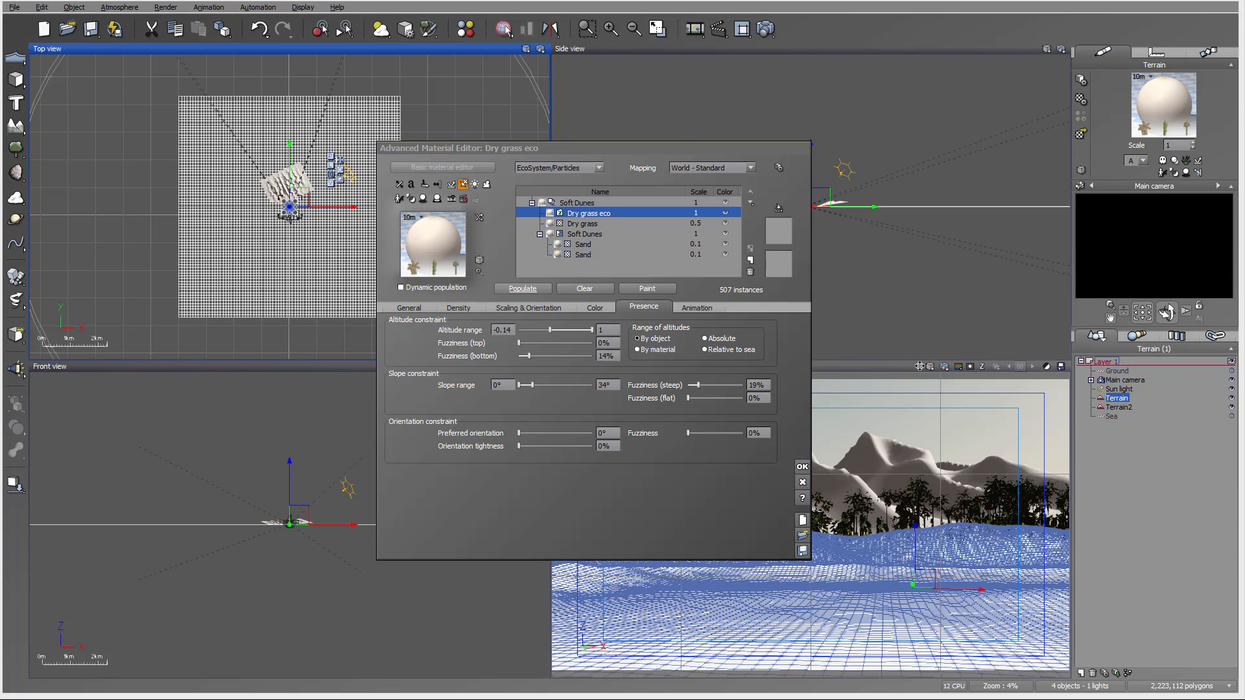
{"action": "left_click_drag", "start_coordinate": [700, 147], "coordinate": [502, 114]}
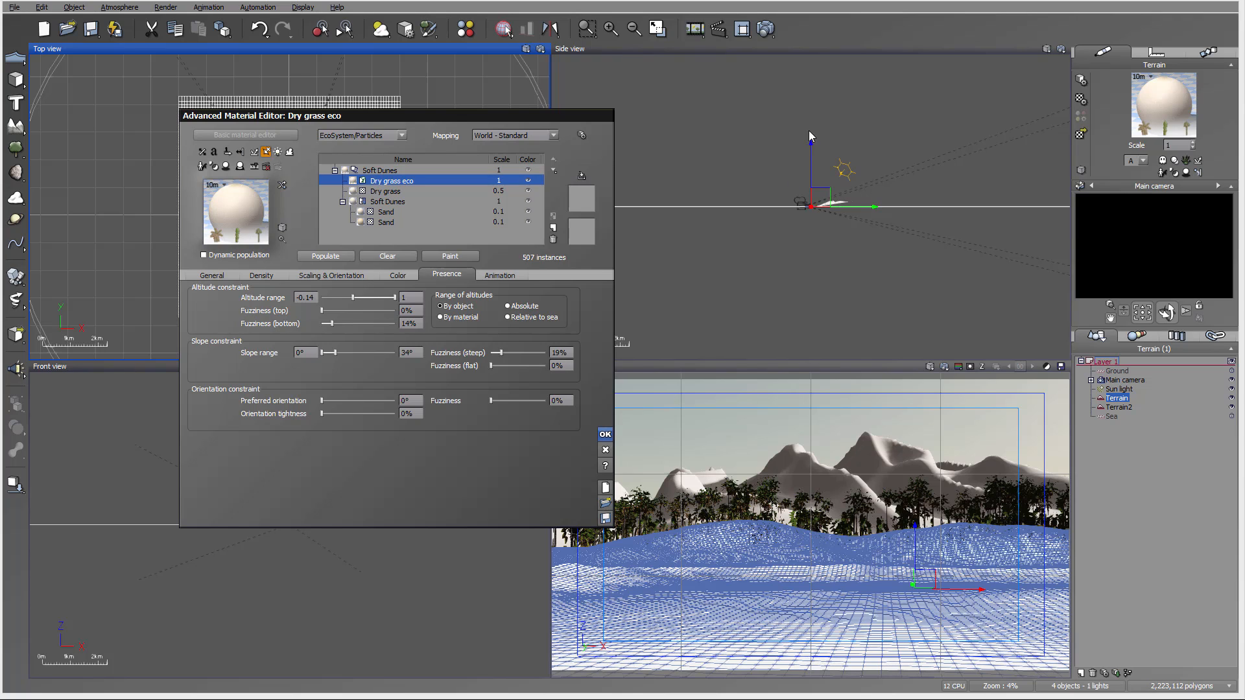
{"action": "left_click", "coordinate": [603, 437]}
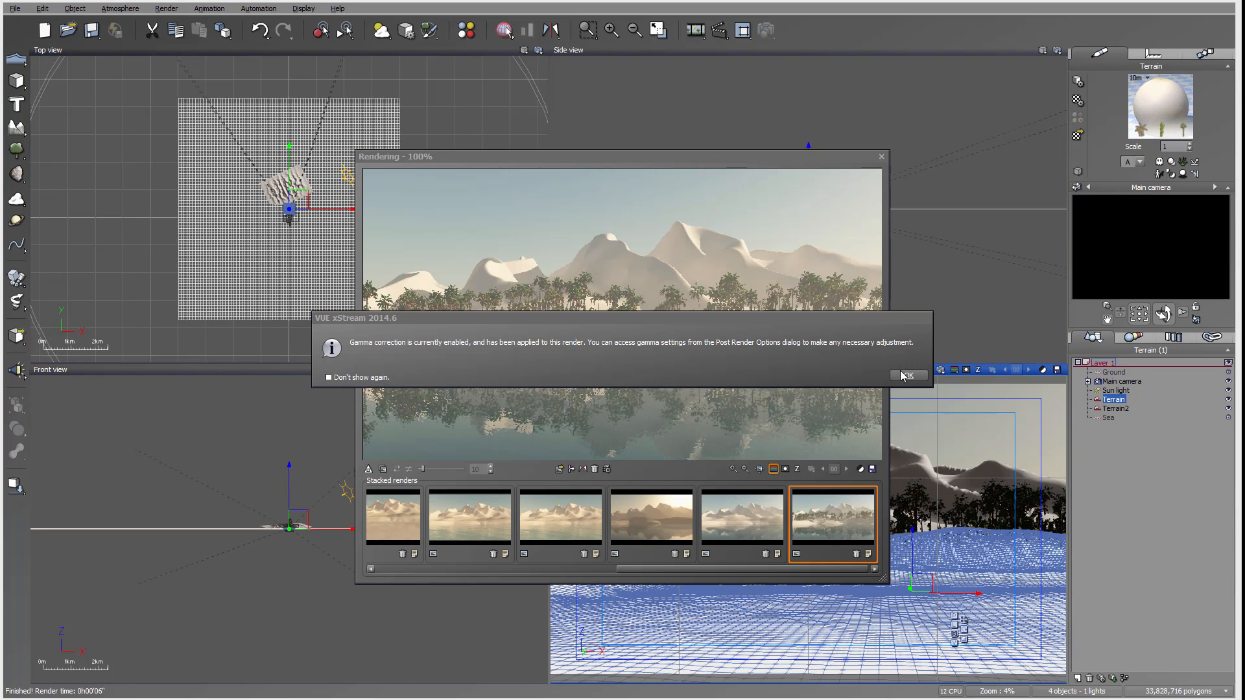
Render the palm-covered scene from the main camera, accept the gamma notice and post-render options, and close the render display.
{"action": "left_click", "coordinate": [903, 370]}
{"action": "left_click", "coordinate": [1214, 436]}
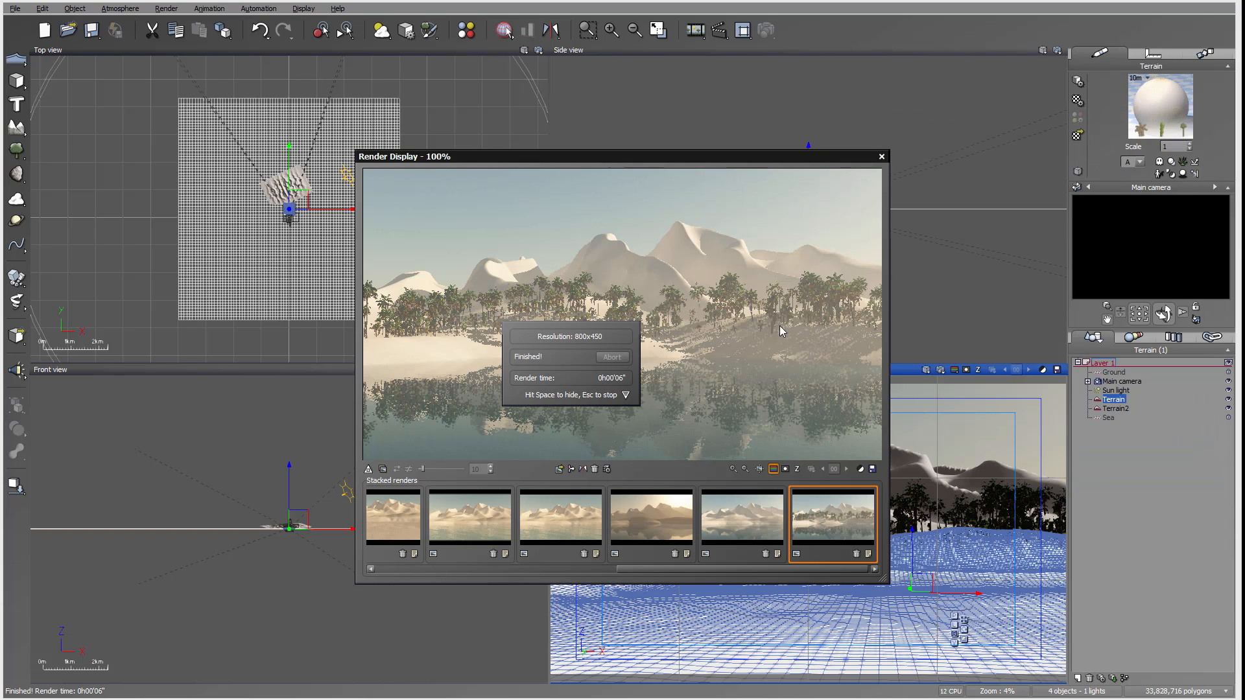
{"action": "left_click", "coordinate": [882, 157]}
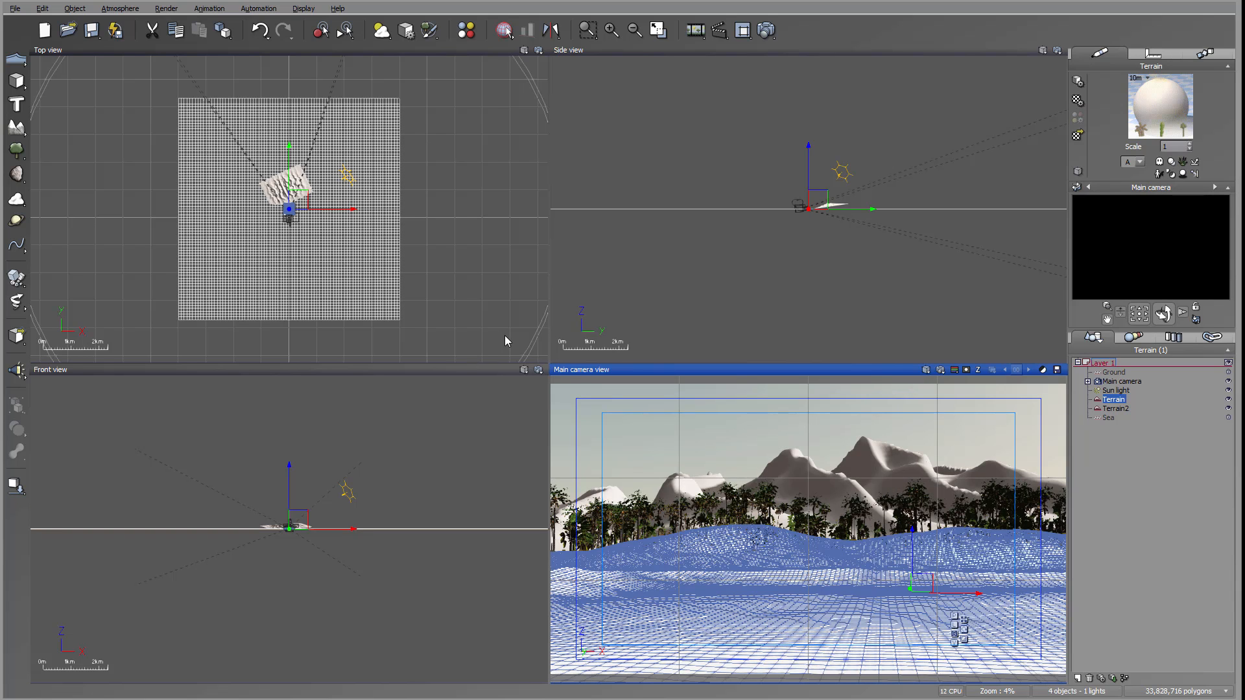